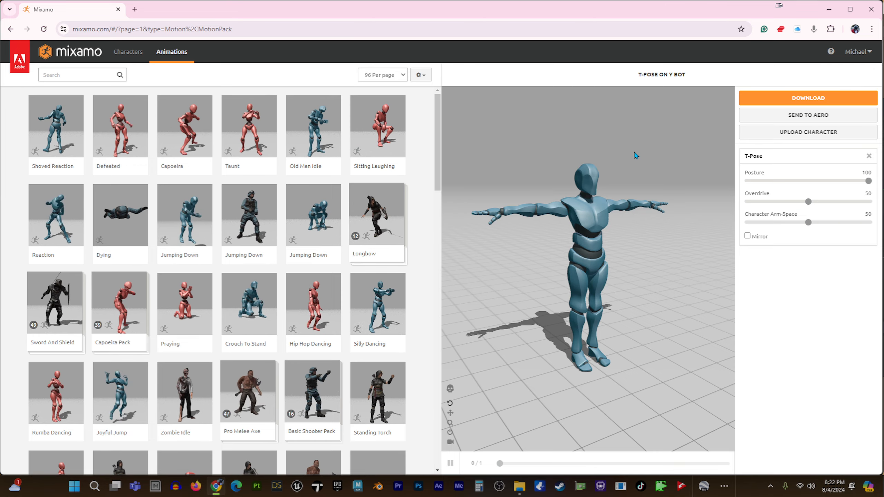
- Browse the animation library and apply the Dancing Twerk animation to the Y Bot
scroll(321, 238, down, 3)
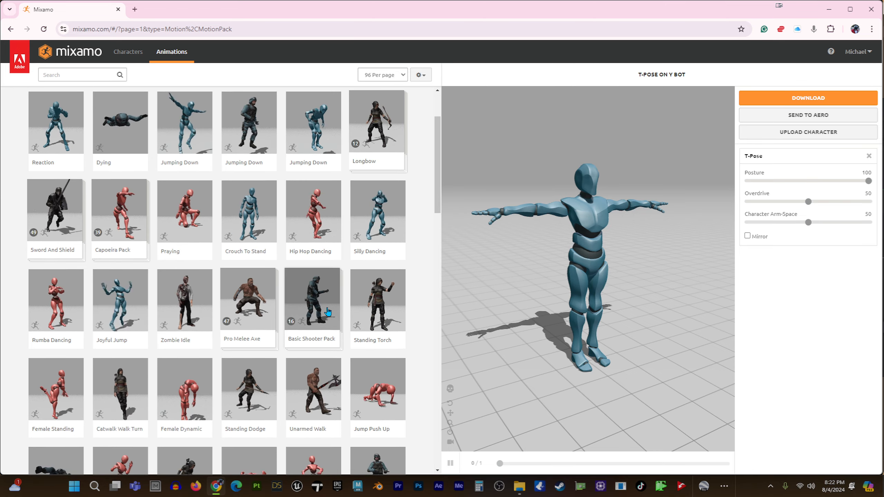
scroll(327, 312, down, 3)
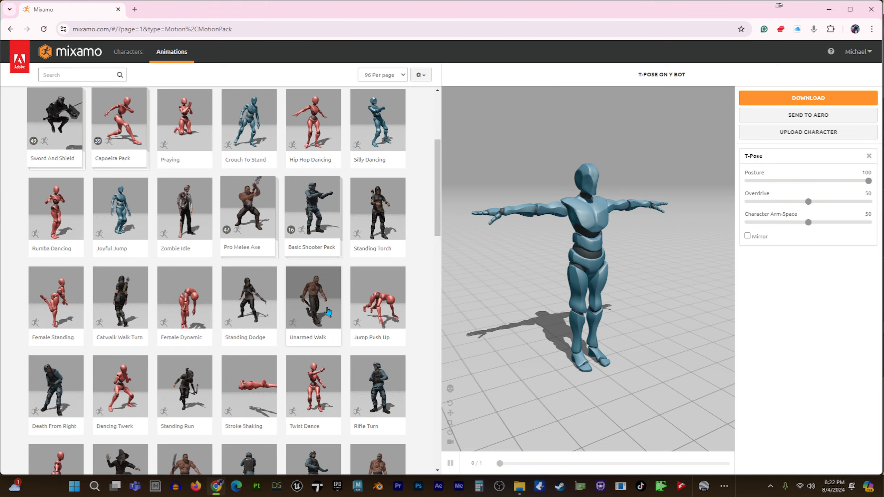
scroll(327, 312, down, 6)
click(130, 207)
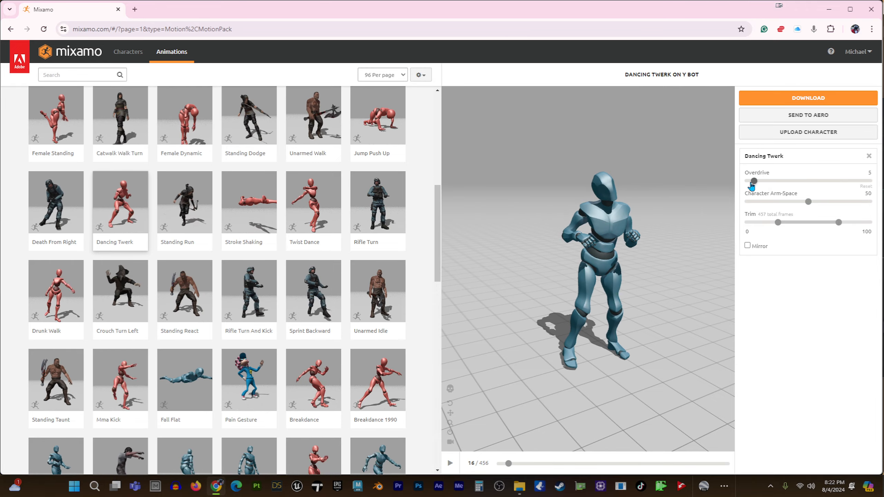
- Try Overdrive 5 and Character Arm-Space 92 on Dancing Twerk, and reset both settings
drag(752, 184, 754, 181)
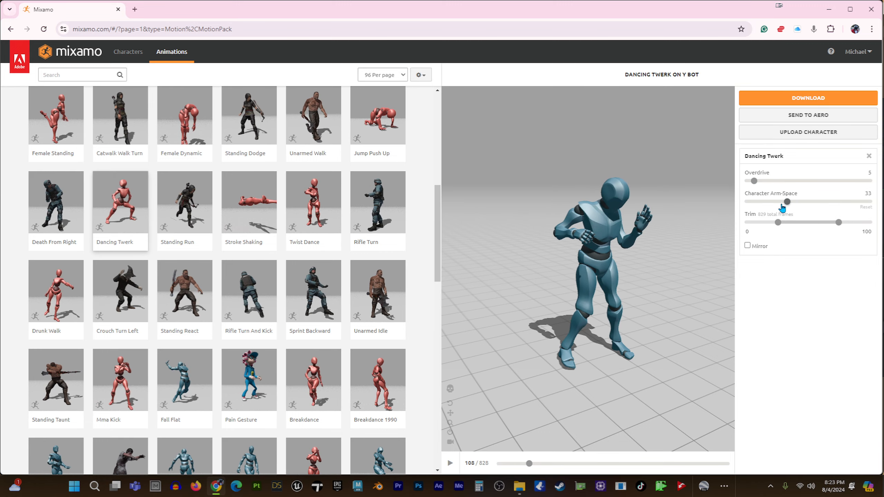
click(756, 207)
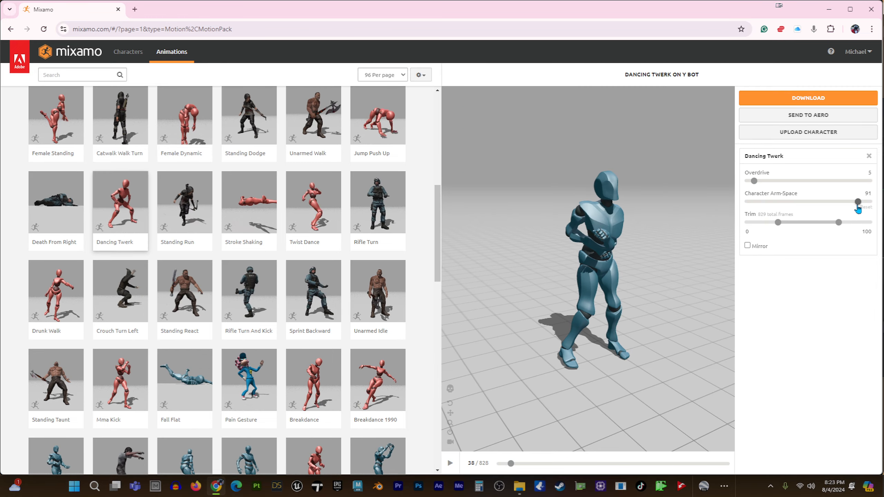
drag(857, 205, 859, 206)
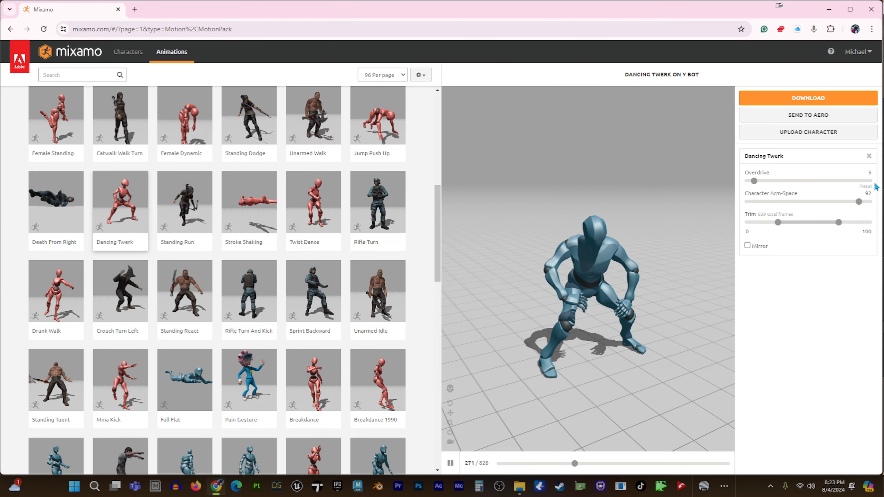
click(865, 187)
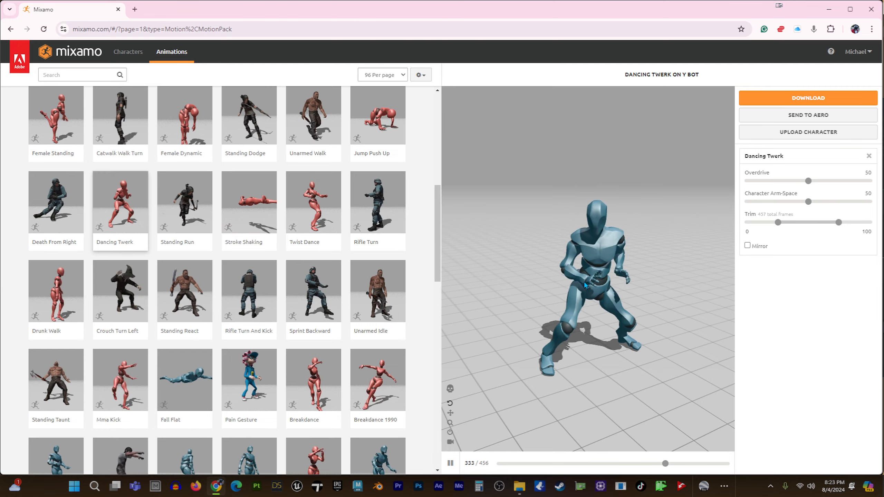
- Download the animation as FBX Binary without skin and save it as Dancing Twerk.fbx in the Male folder
click(807, 98)
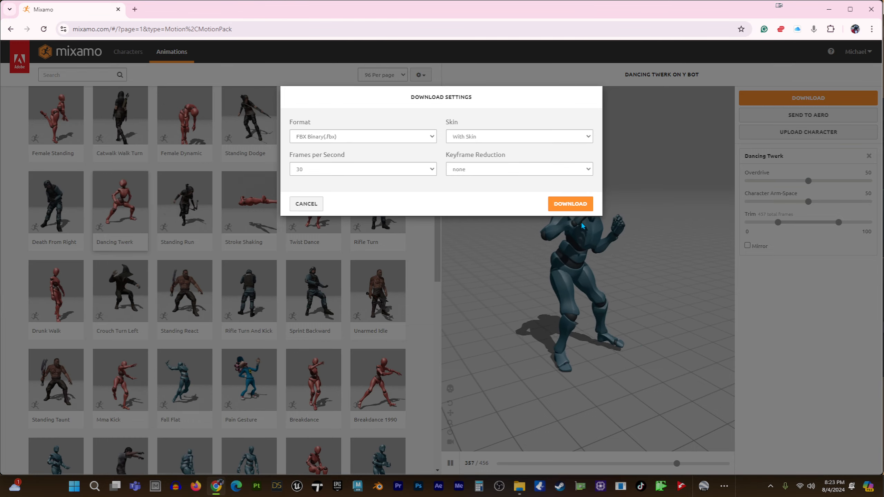
click(588, 137)
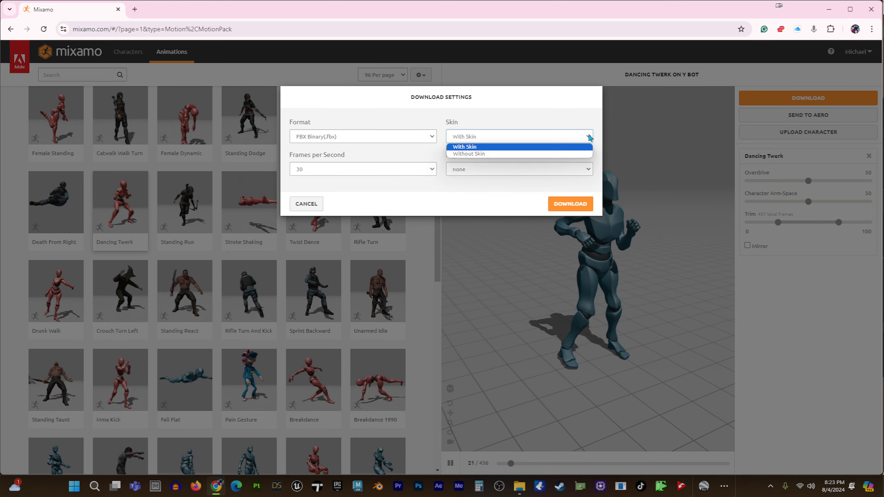
click(483, 154)
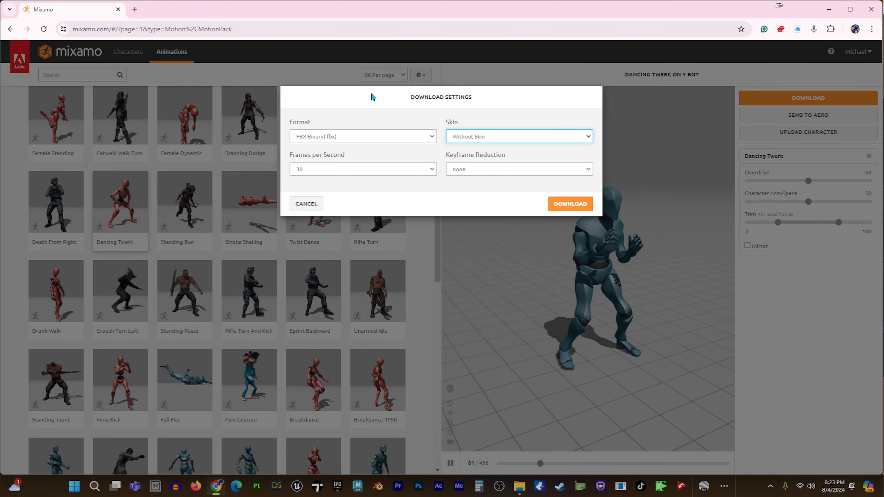
click(568, 206)
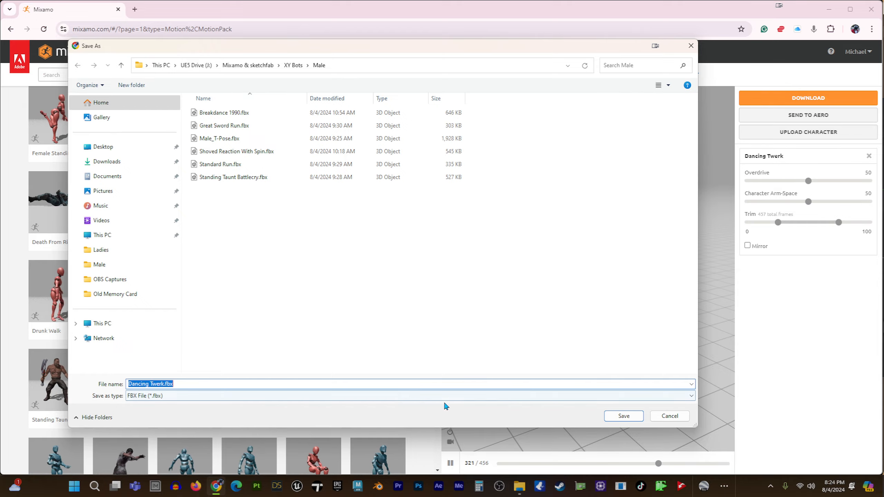
click(624, 416)
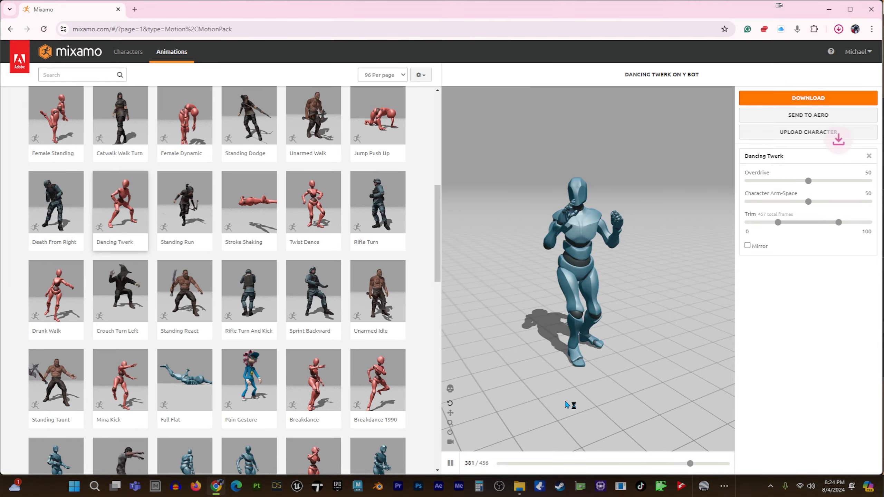
- Apply Offensive Idle after previewing Crouch Turn To Stand, and download it without skin as Offensive Idle.fbx into the Male folder
scroll(280, 347, down, 5)
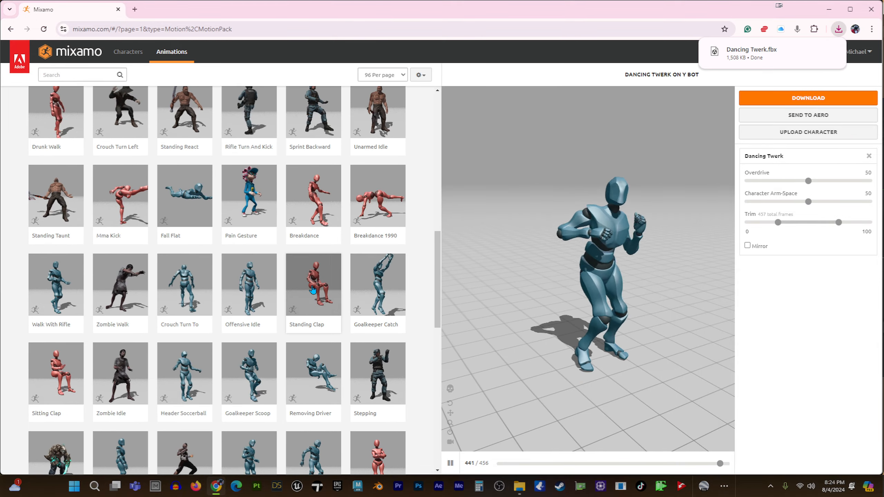
click(184, 284)
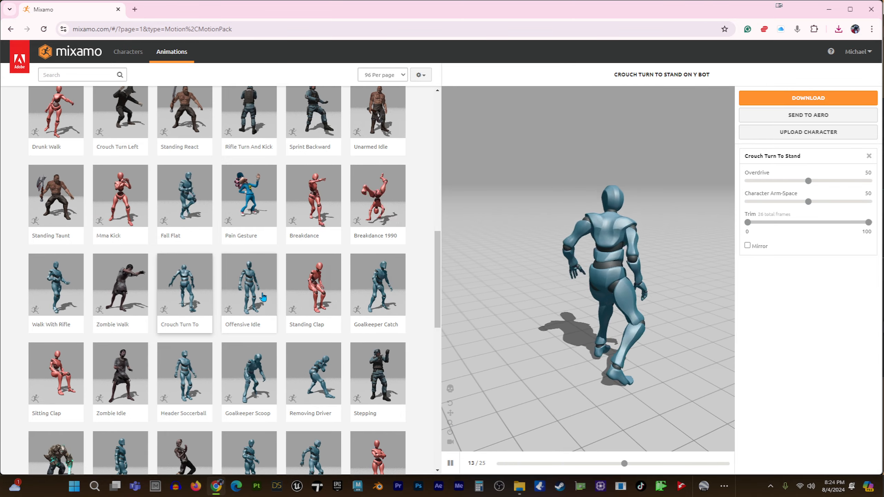
click(253, 287)
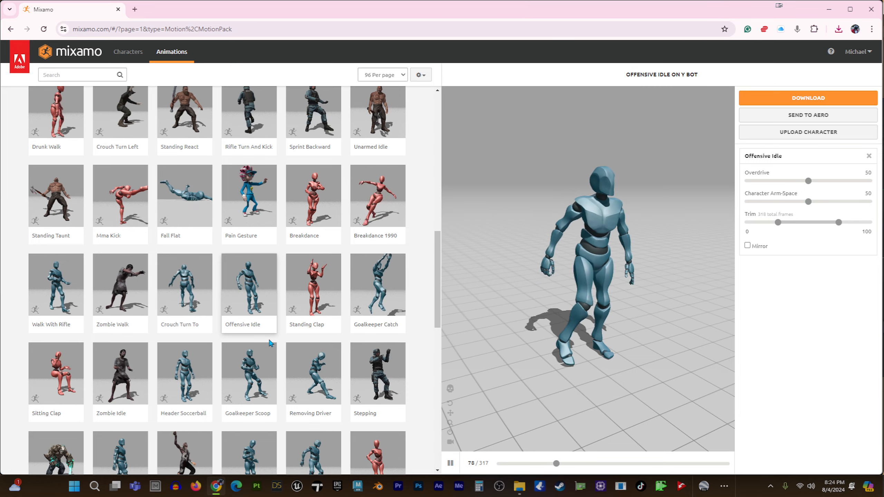
click(808, 98)
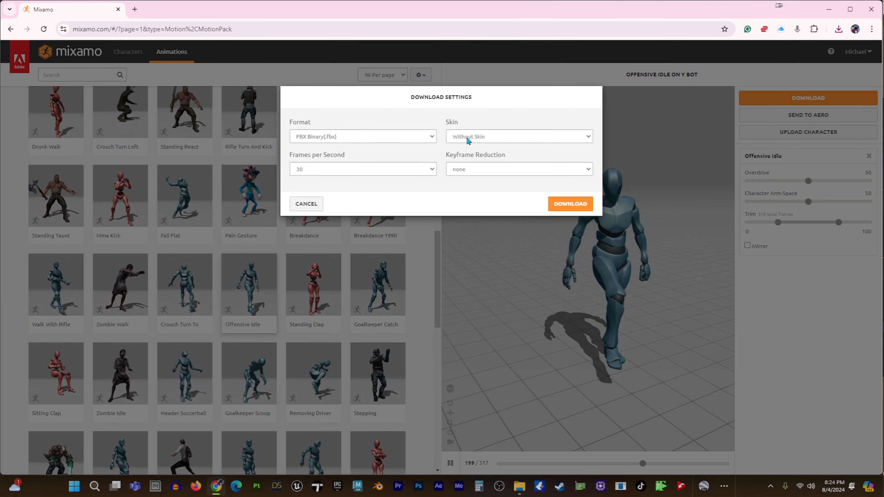
click(565, 205)
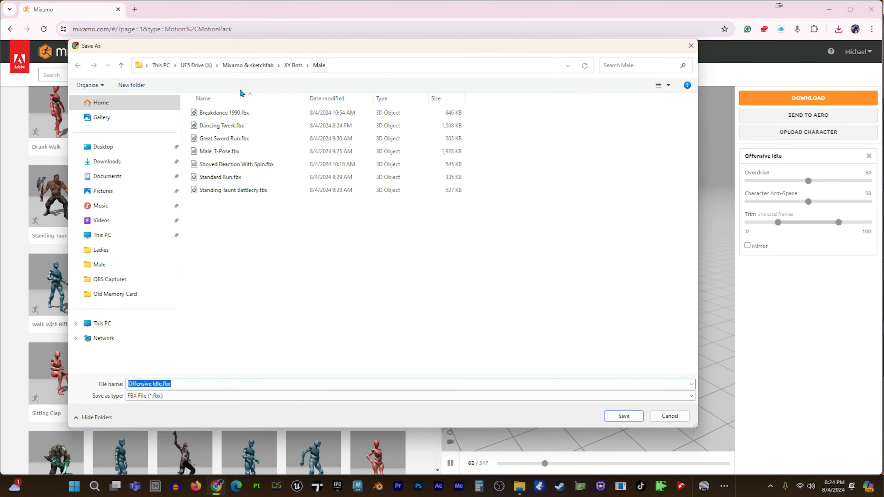
click(623, 416)
- Preview the Bboy Uprock Start and Cover To Stand animations on the Y Bot
scroll(330, 355, down, 5)
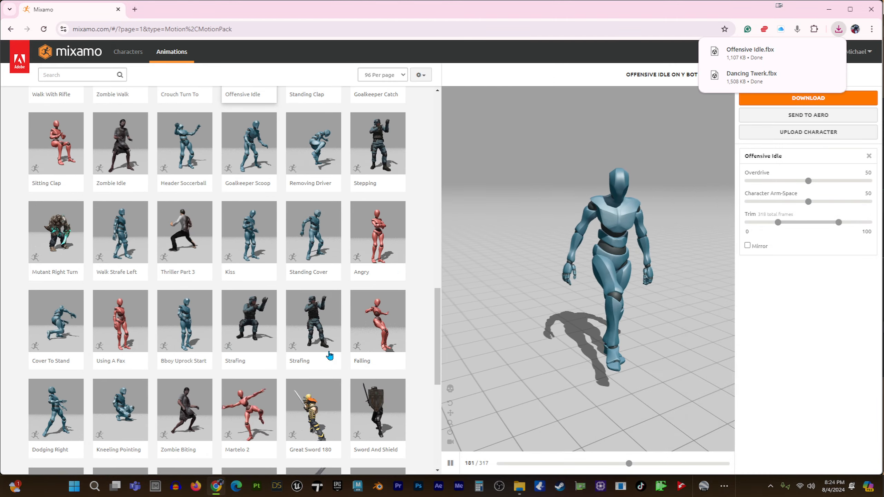
click(185, 327)
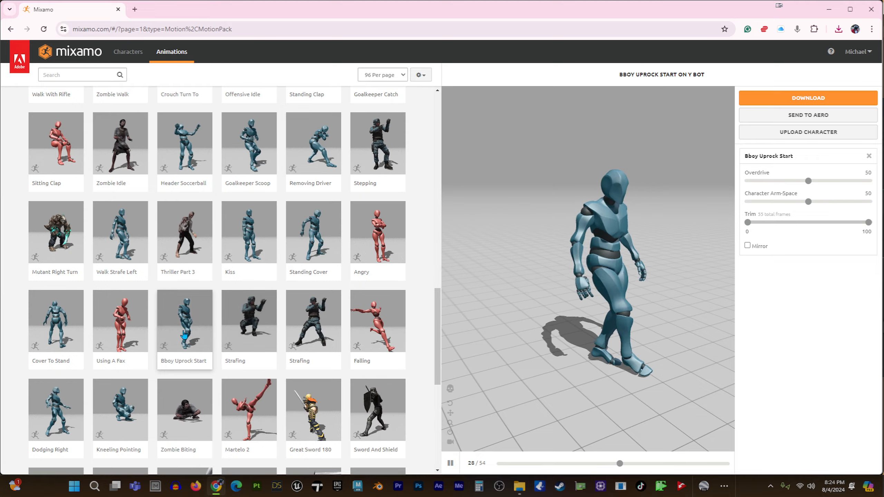
click(70, 323)
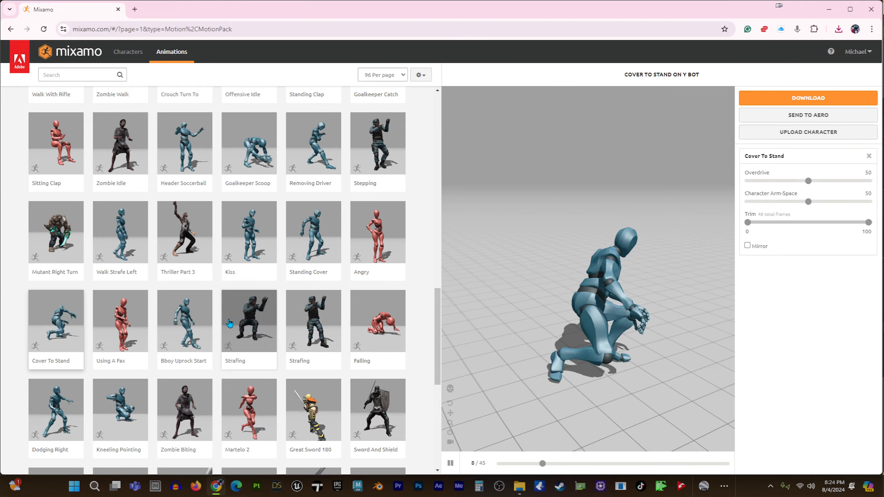
- Apply the Kneeling Pointing animation and download it without skin as Kneeling Pointing.fbx into the Male folder
scroll(280, 351, down, 4)
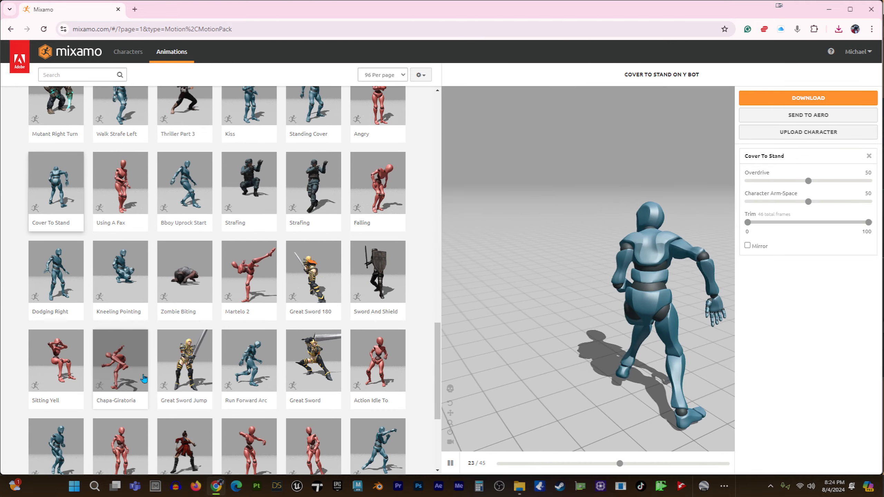
click(126, 279)
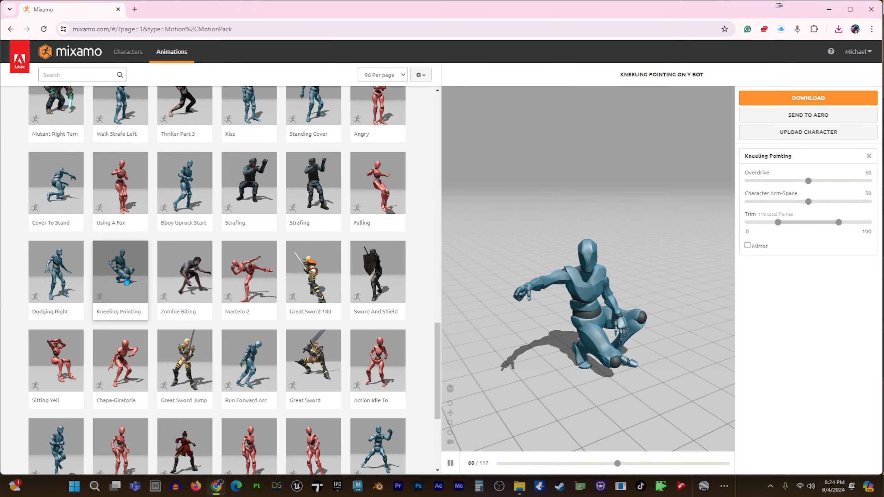
click(804, 102)
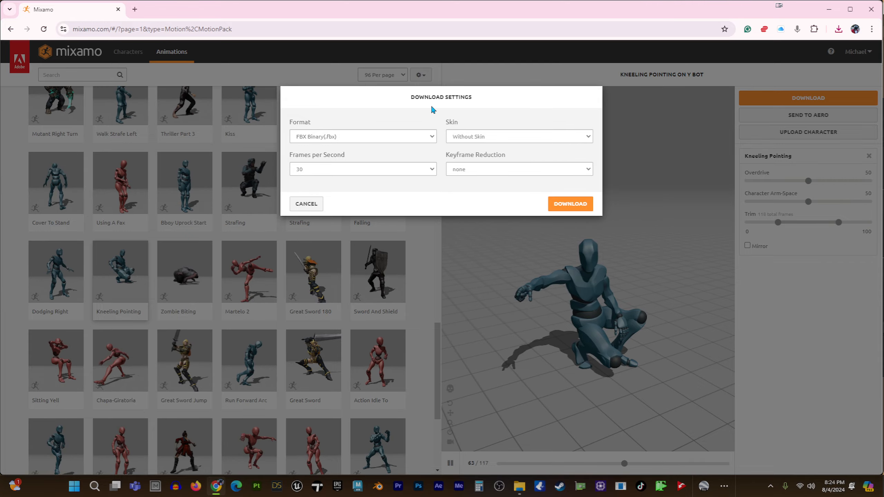
click(567, 204)
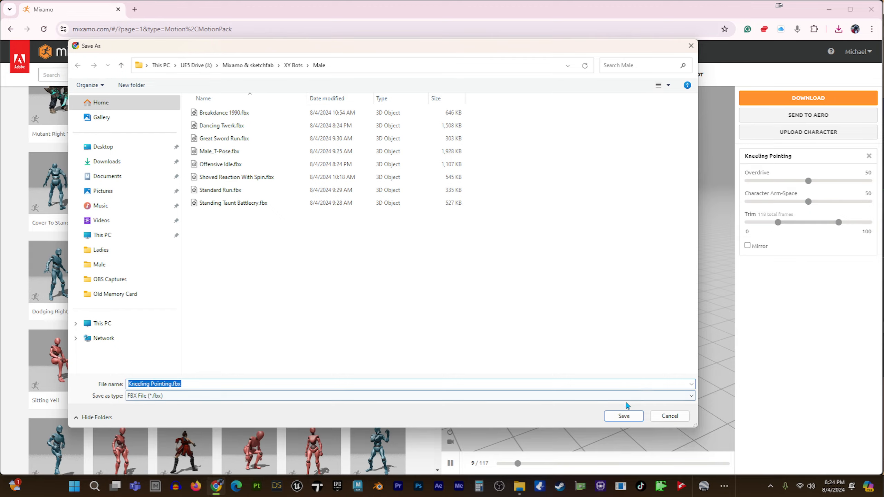
click(623, 416)
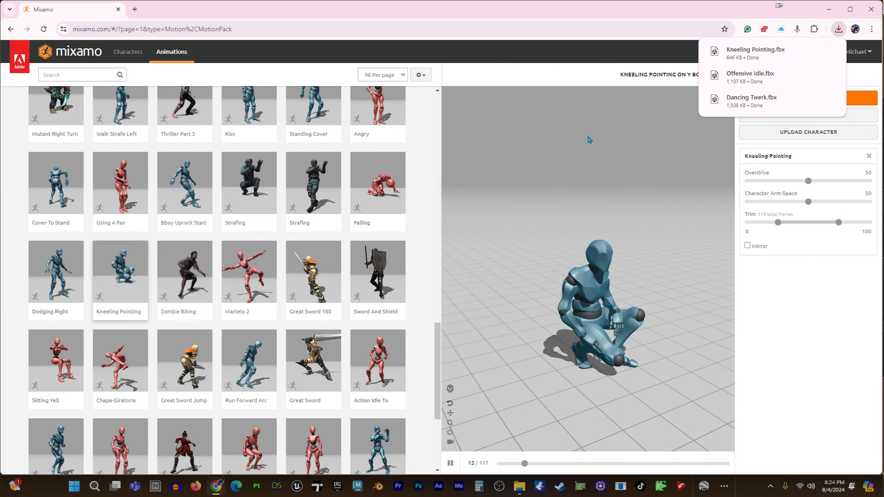
- Preview Martelo 2 on the Y Bot, and apply Rumba Dancing from the Dance genre
click(250, 250)
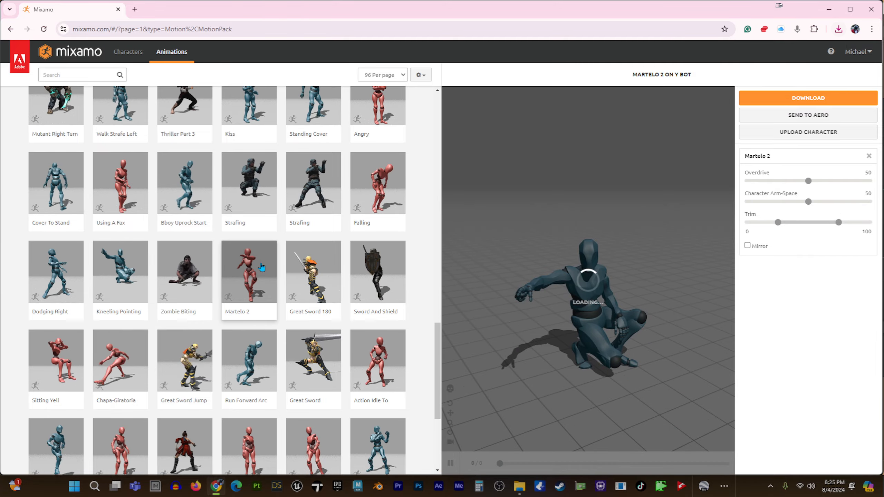
scroll(233, 309, down, 5)
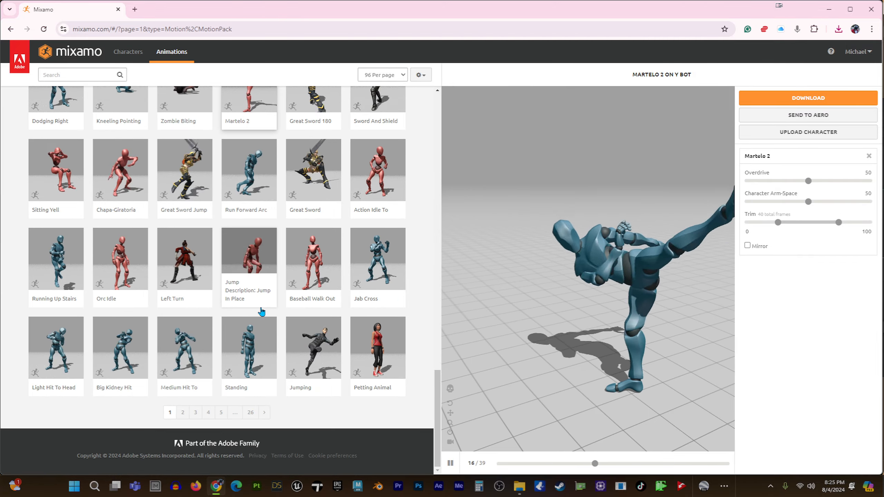
click(77, 75)
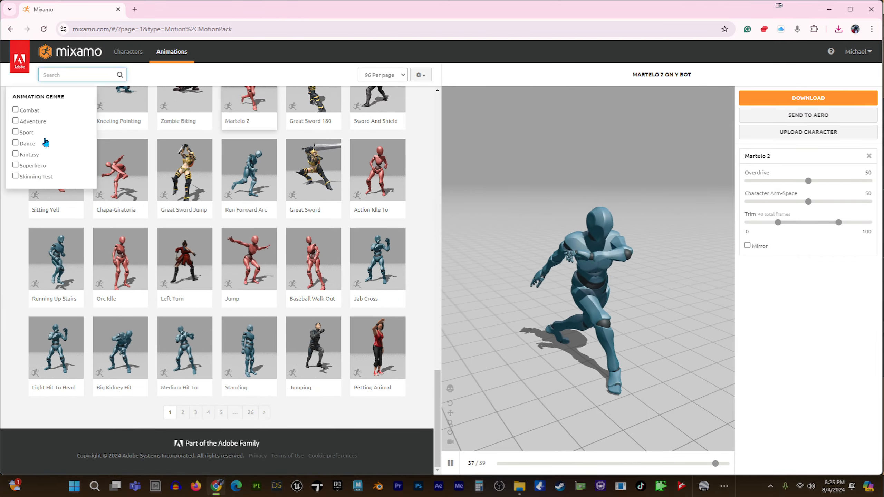
click(34, 145)
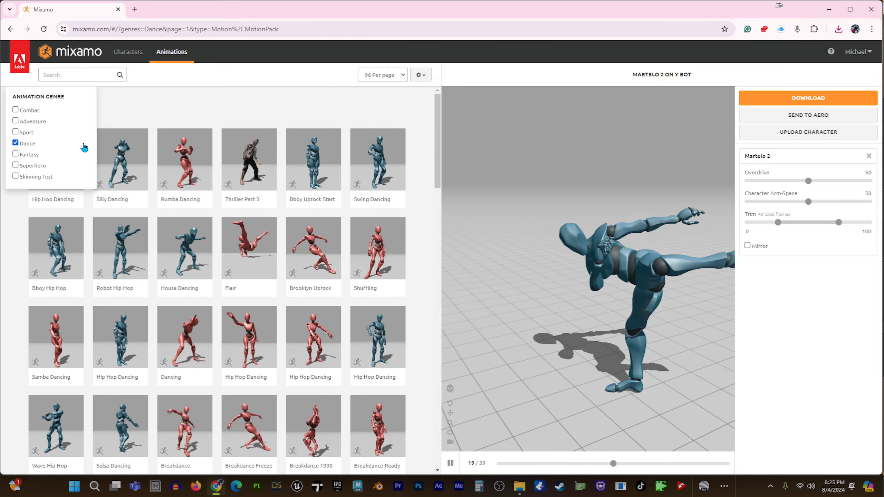
click(198, 165)
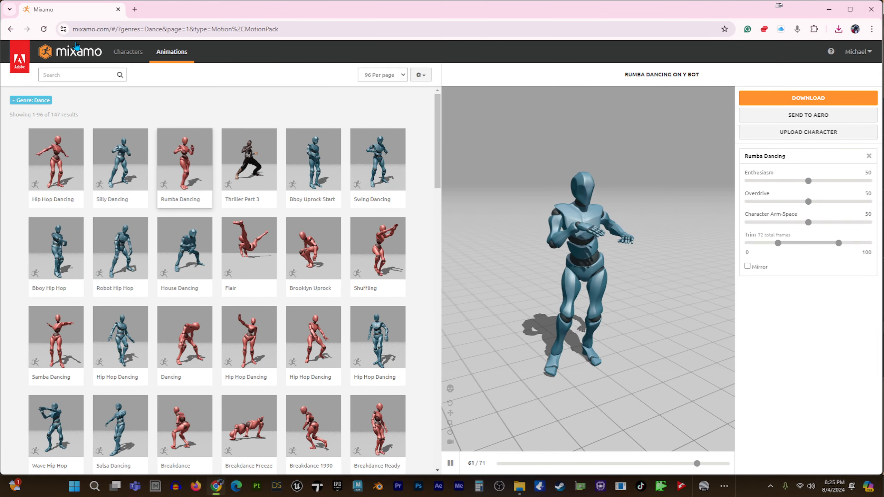
- Search the characters for "bot" and switch the previewed character to X Bot
click(136, 52)
click(80, 74)
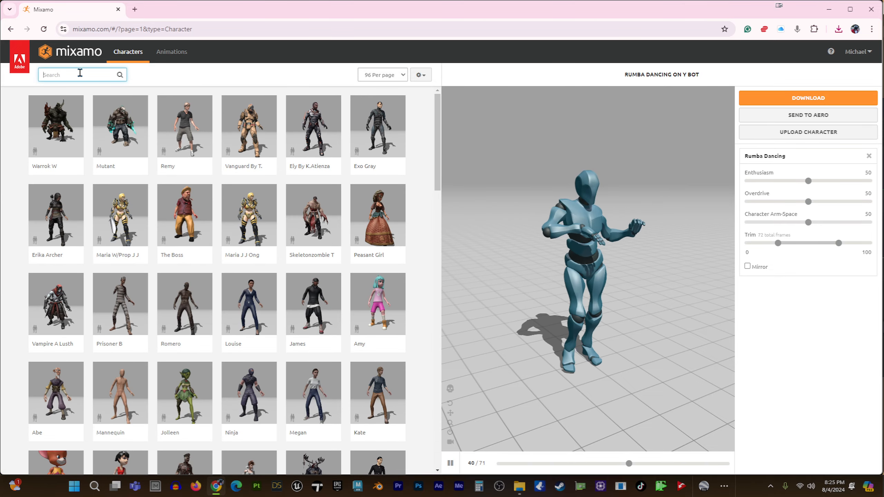
text(bot)
key(Return)
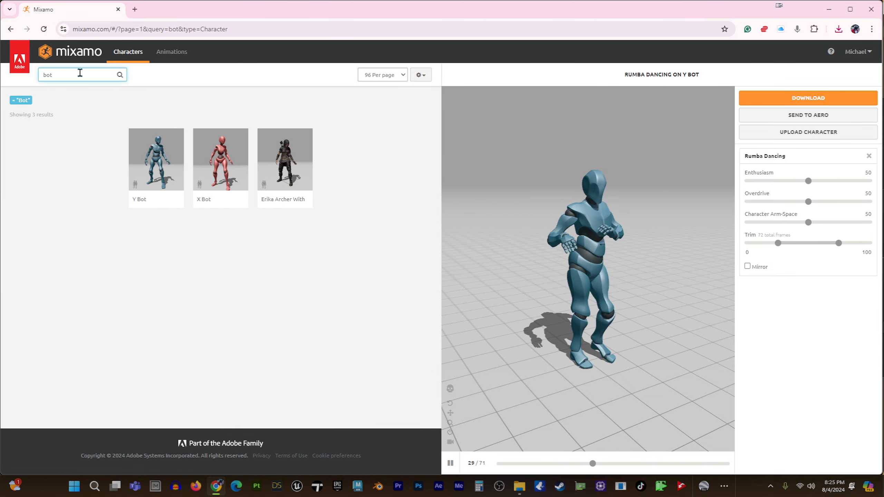
click(212, 163)
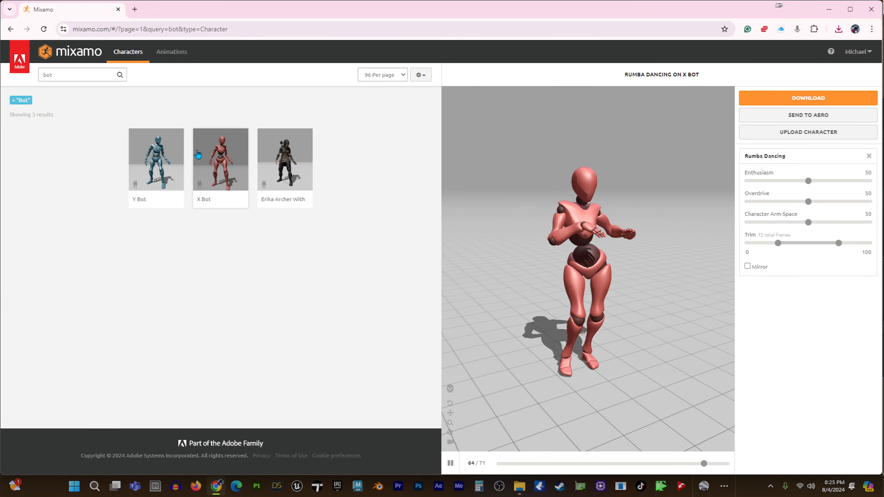
- Clear the "bot" character search and return to the full animation library
click(13, 102)
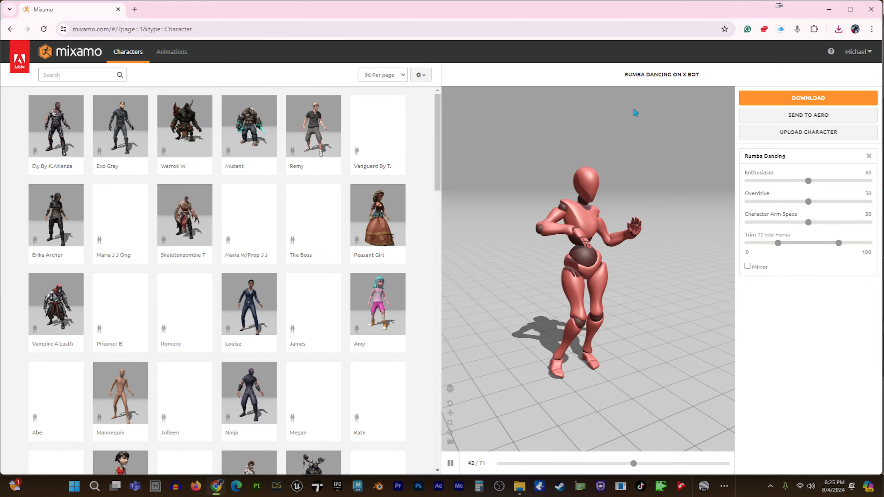
click(171, 51)
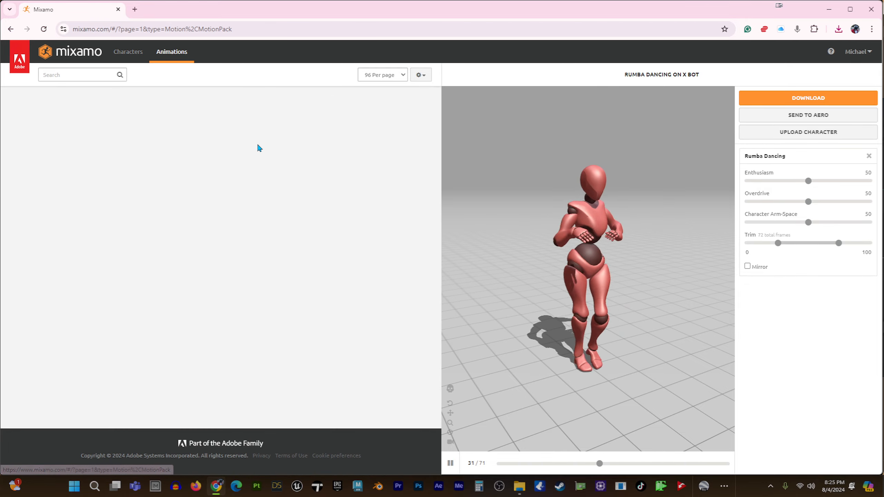
- Filter the animation library to the Dance genre
scroll(262, 217, down, 5)
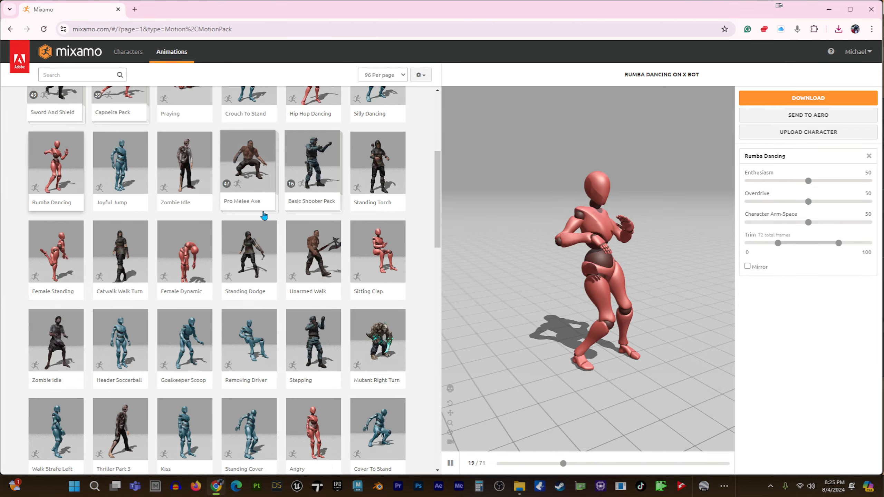
scroll(167, 229, up, 5)
click(76, 74)
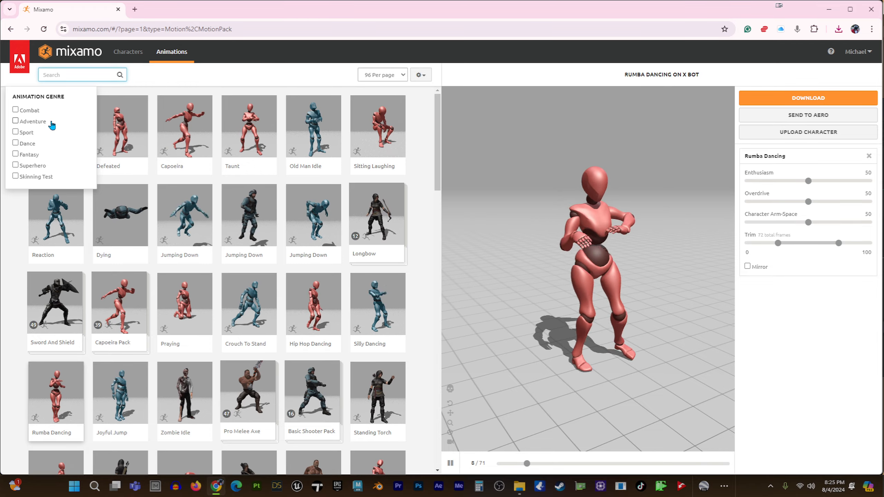
click(33, 147)
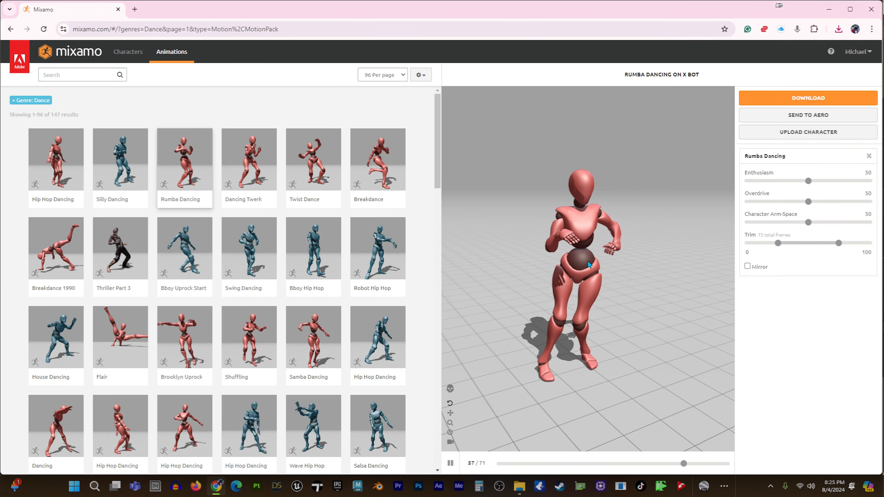
click(813, 99)
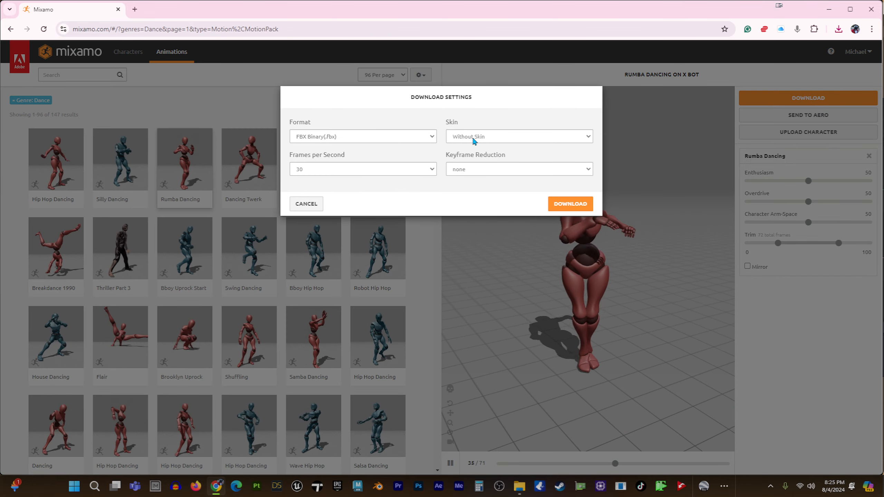
click(578, 209)
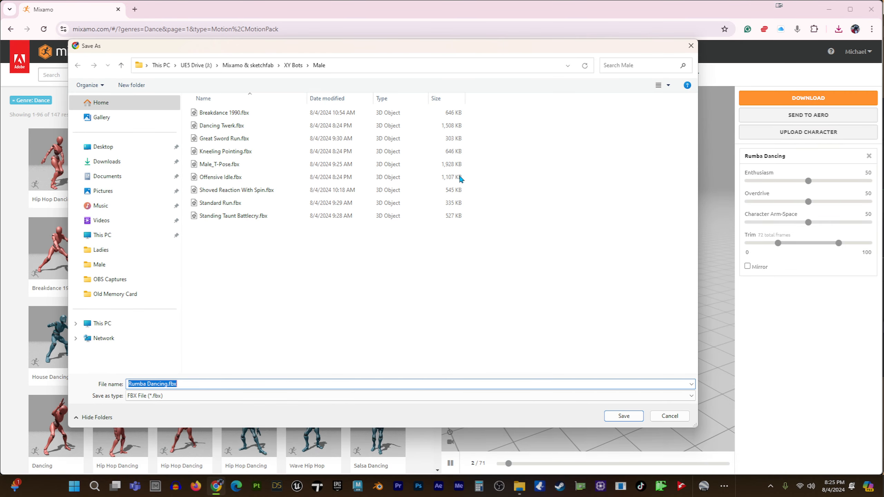
click(294, 66)
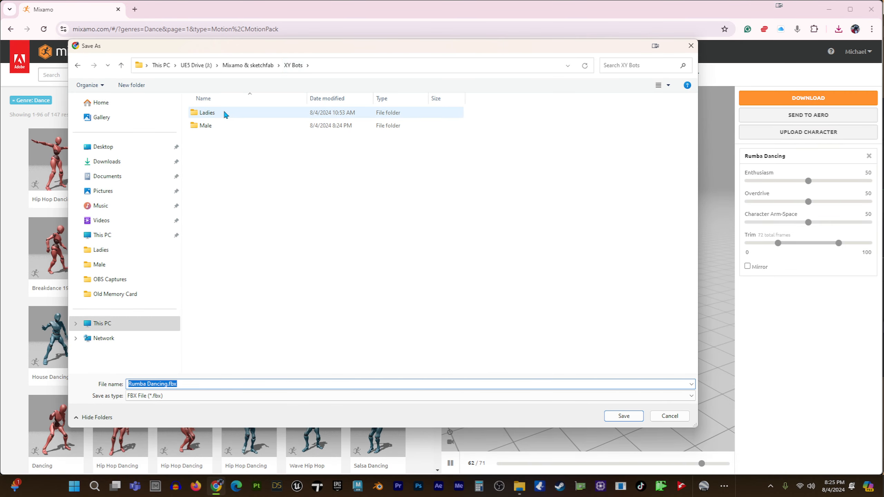
double_click(210, 113)
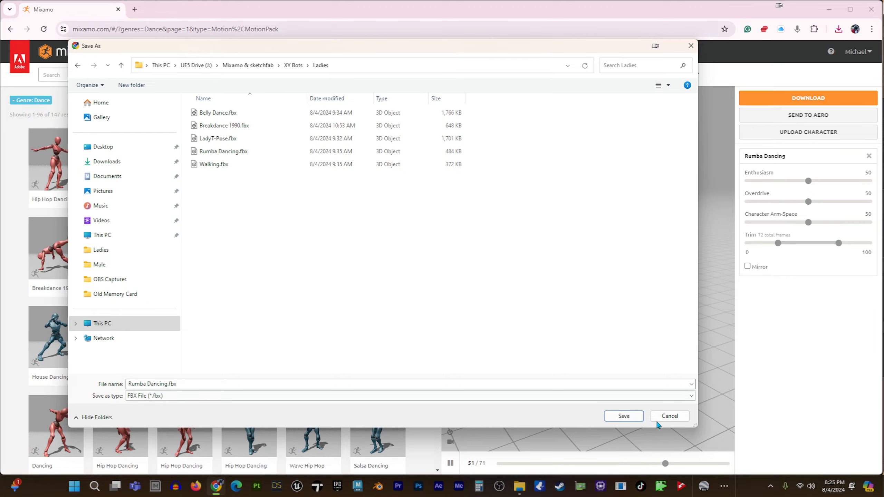
click(629, 417)
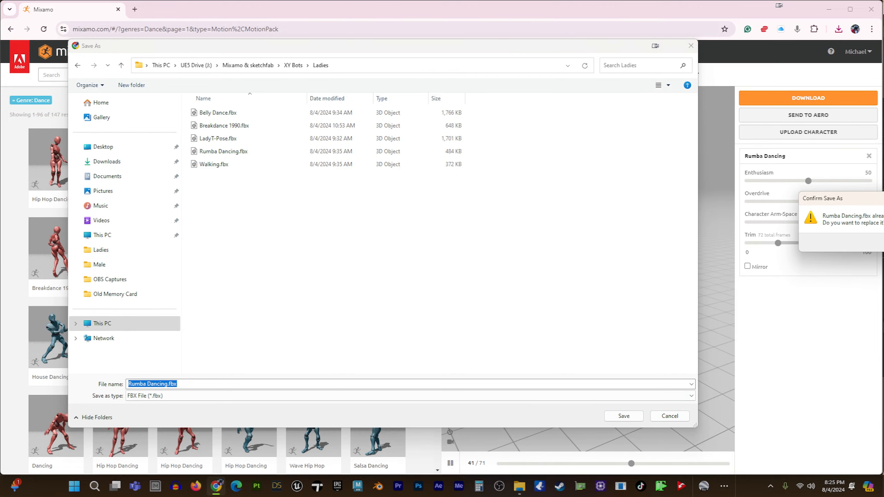
click(669, 416)
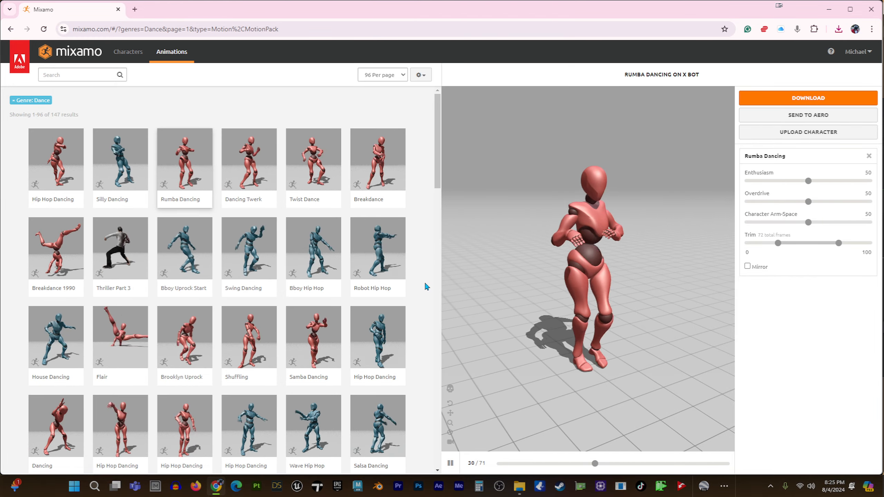
- Apply Northern Soul Spin to the X Bot and download it without skin as Northern Soul Spin.fbx into the Ladies folder
scroll(425, 286, down, 5)
click(378, 334)
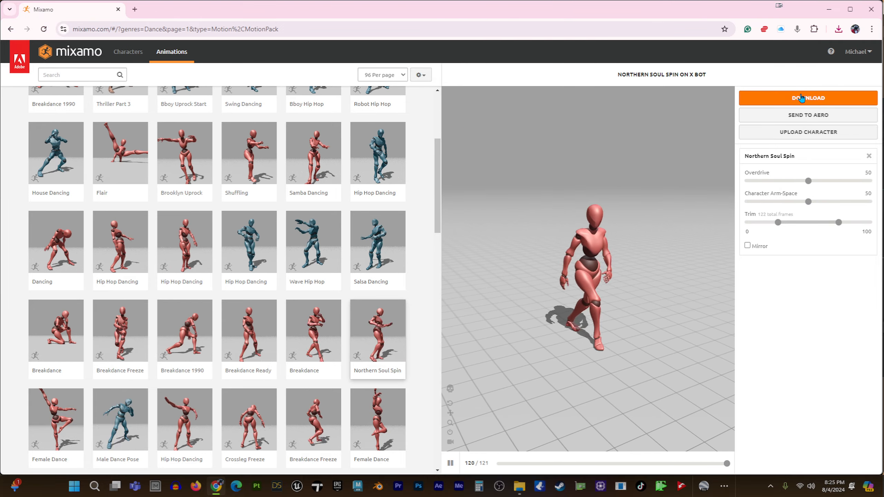
click(801, 98)
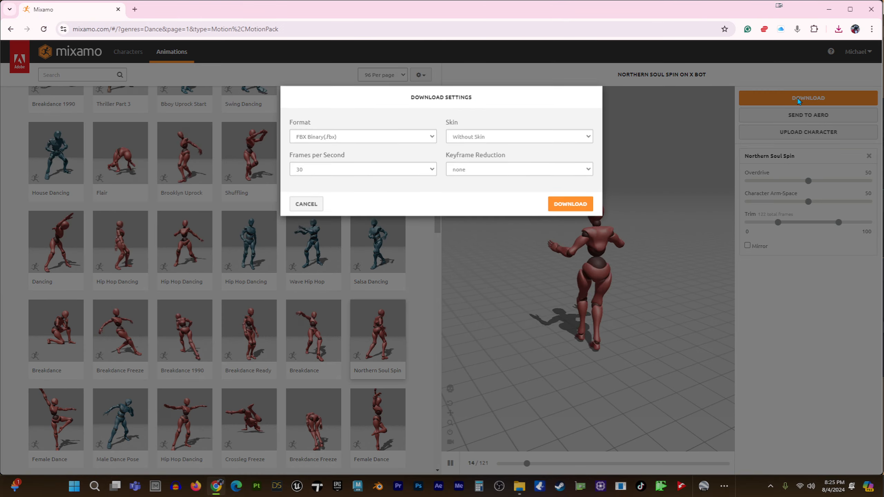
click(457, 138)
click(483, 154)
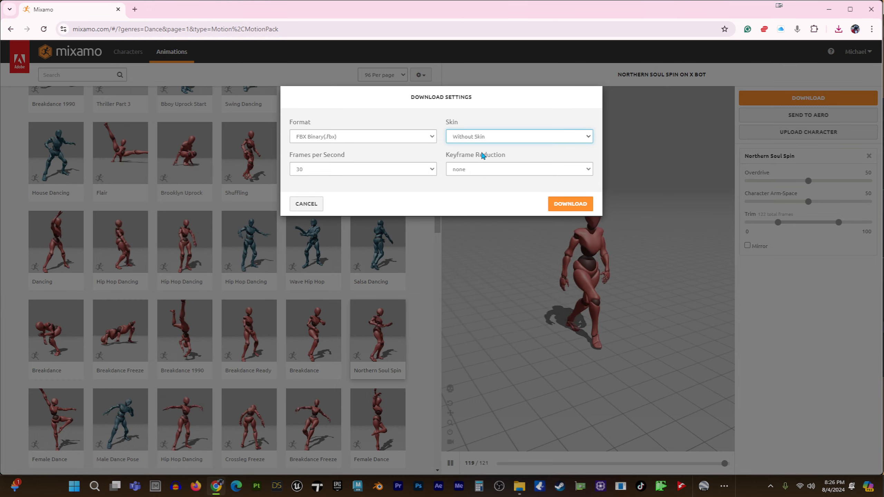
click(570, 204)
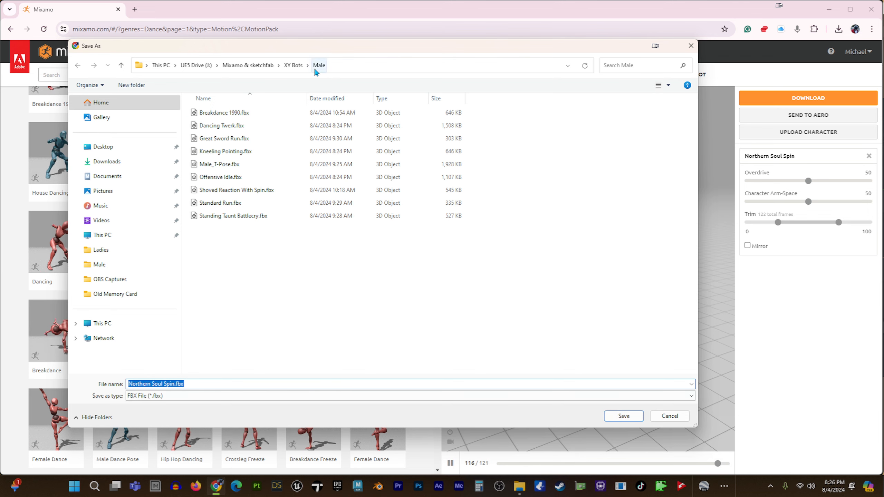
click(285, 68)
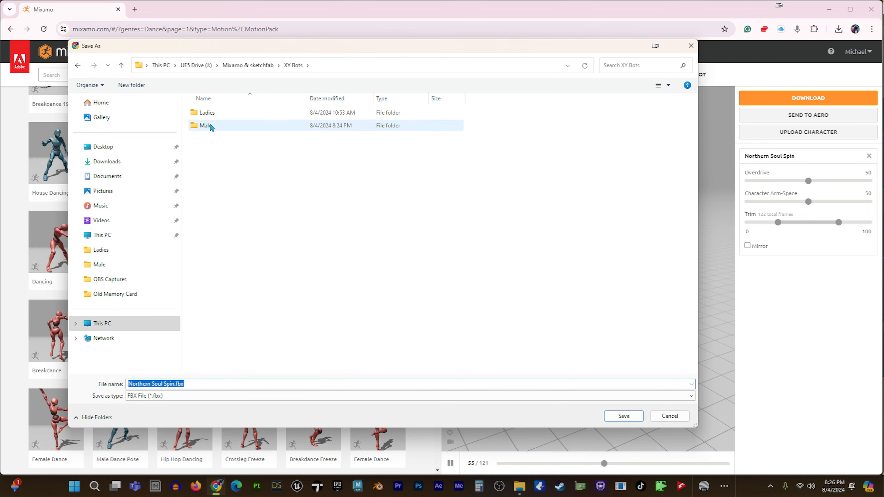
double_click(208, 113)
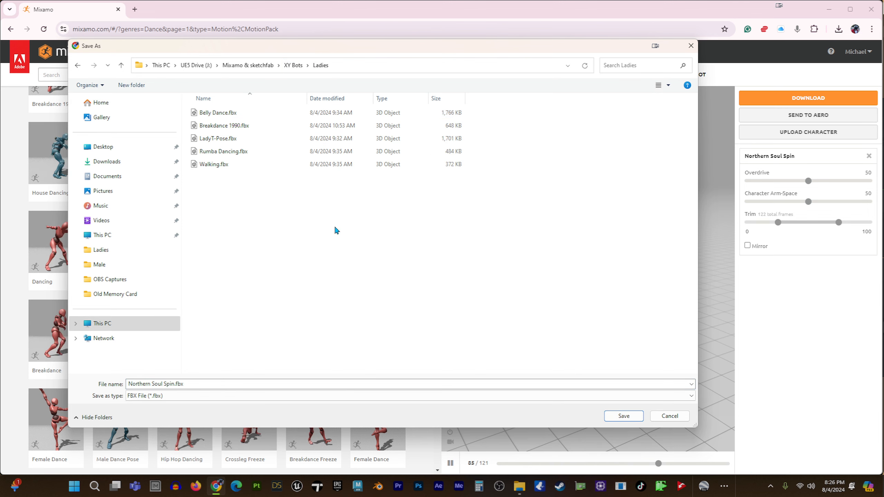
click(624, 416)
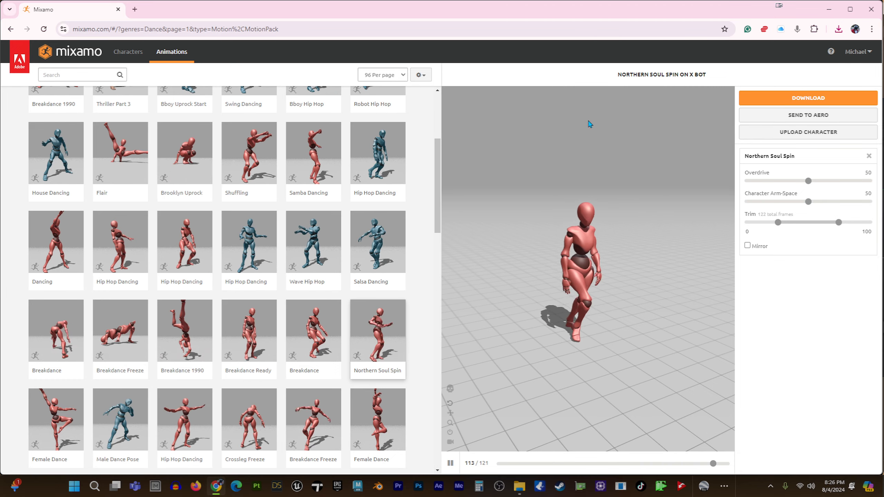
- Pause the Northern Soul Spin preview and switch to the open Unreal Engine editor
click(450, 463)
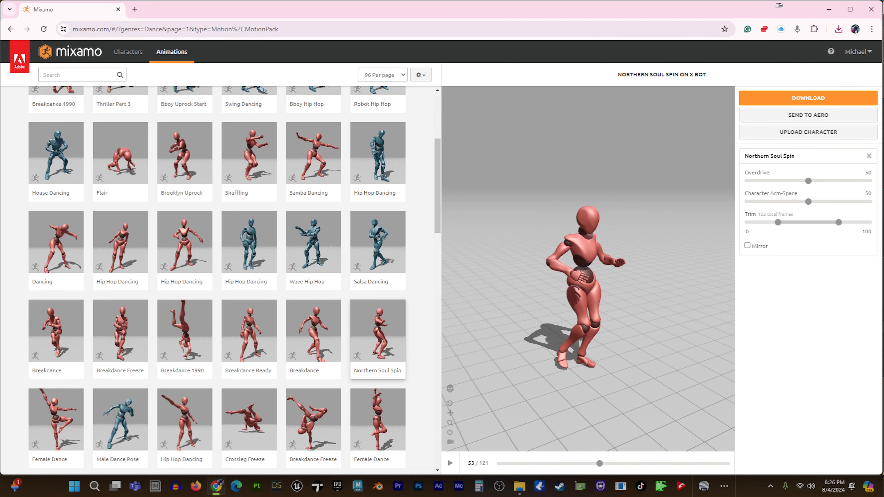
click(724, 487)
mouse_move(766, 457)
click(799, 415)
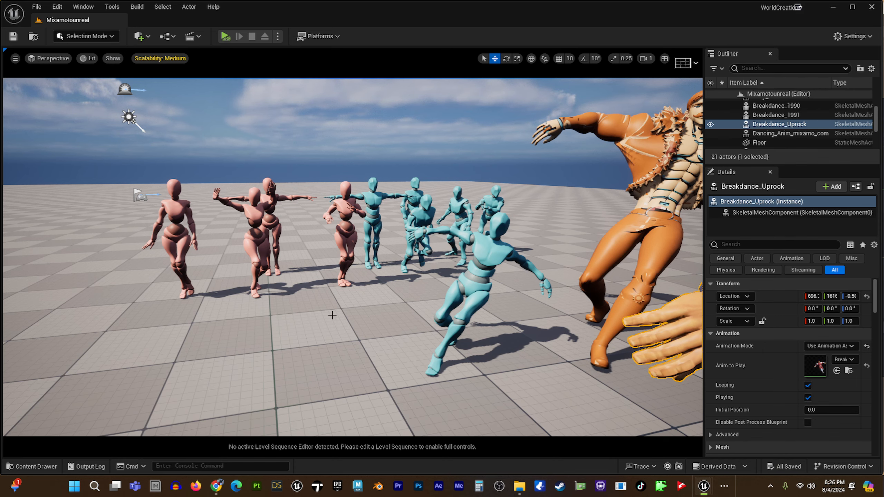
- Create a new level from a template in place of the Mixamotounreal level
key(d)
right_drag(535, 279, 535, 280)
key(s)
middle_drag(535, 279, 535, 280)
click(37, 7)
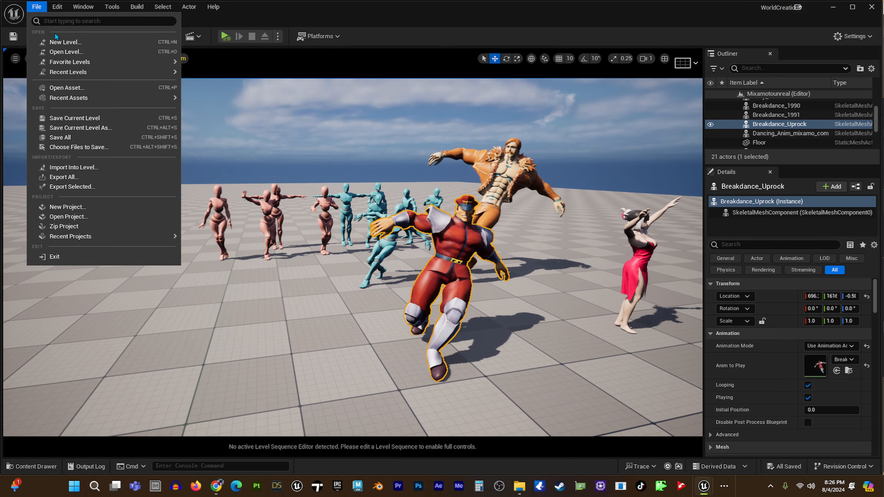
click(59, 38)
double_click(879, 196)
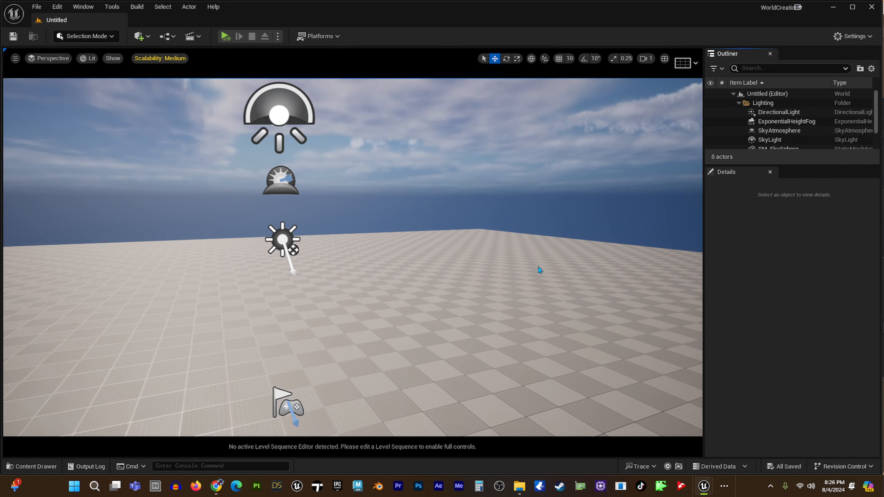
middle_drag(401, 311, 368, 365)
- Bring up the project's asset browser at the root Content folder and look through its folders
key(ctrl+space)
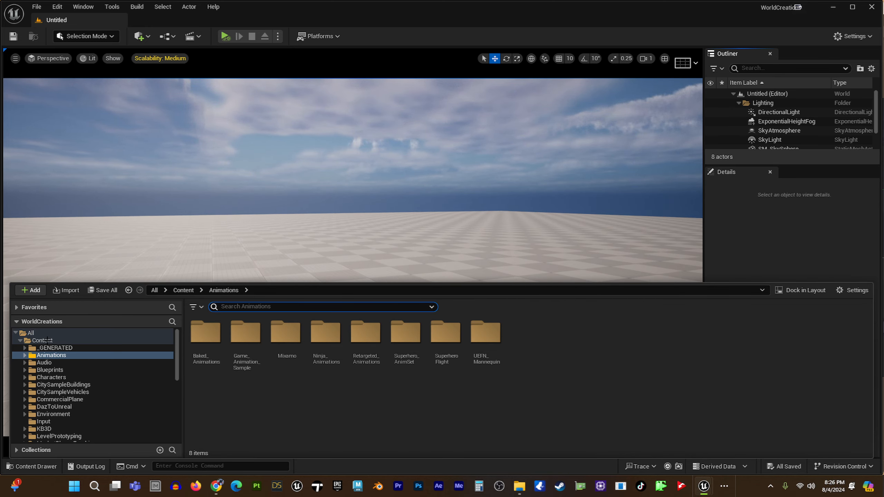
key(ctrl+space)
click(47, 343)
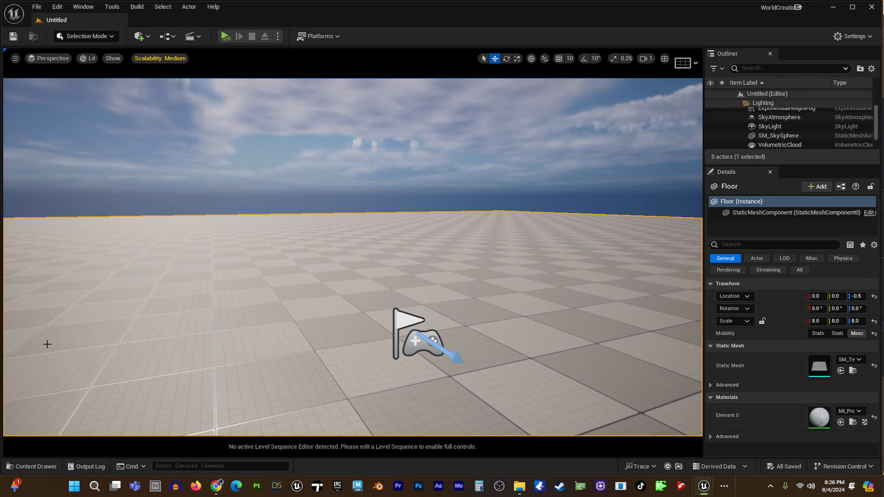
key(ctrl+space)
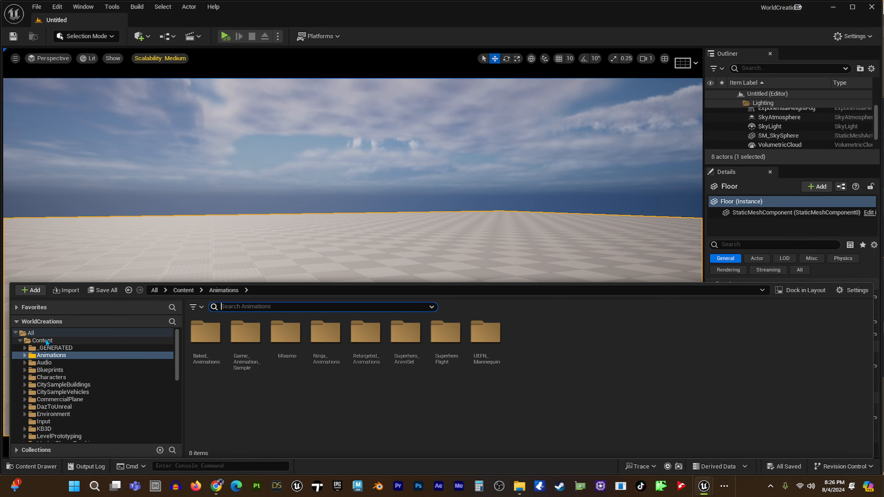
click(47, 343)
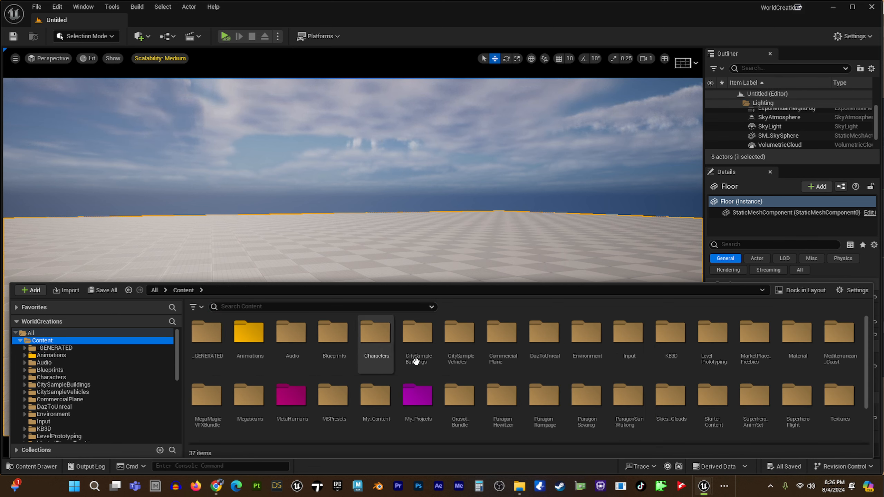
scroll(622, 371, down, 2)
scroll(622, 371, up, 2)
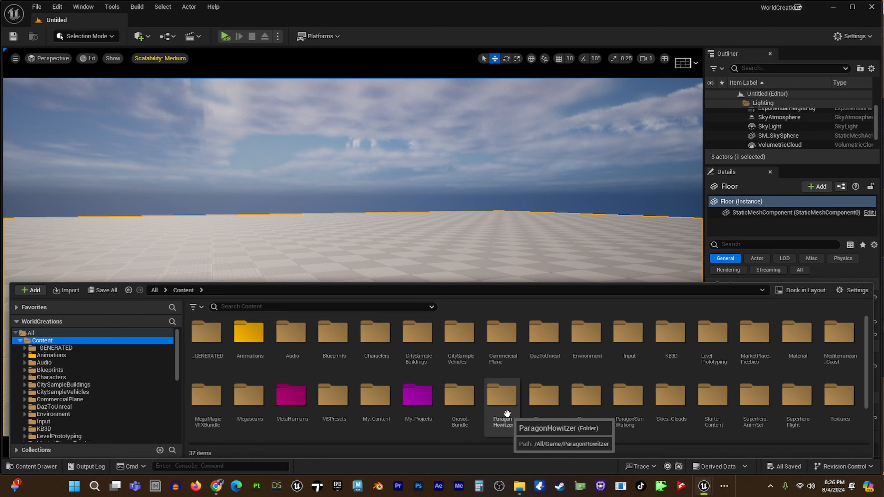
scroll(507, 413, down, 1)
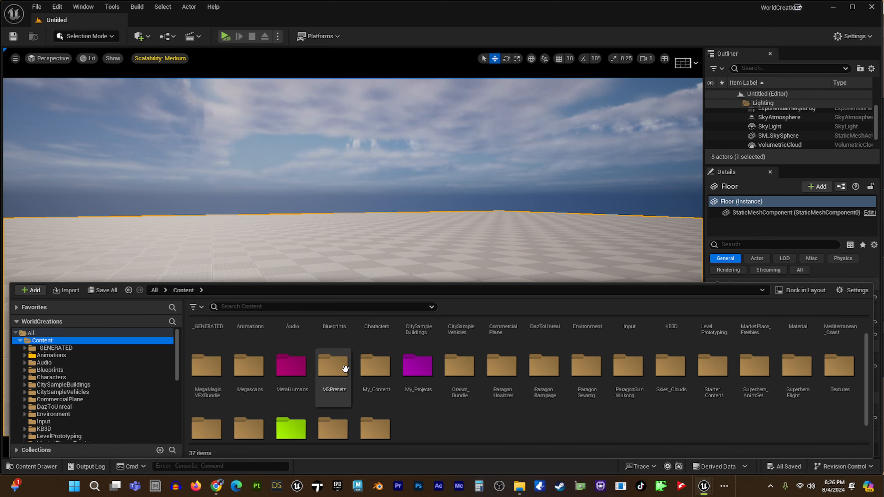
scroll(511, 412, down, 1)
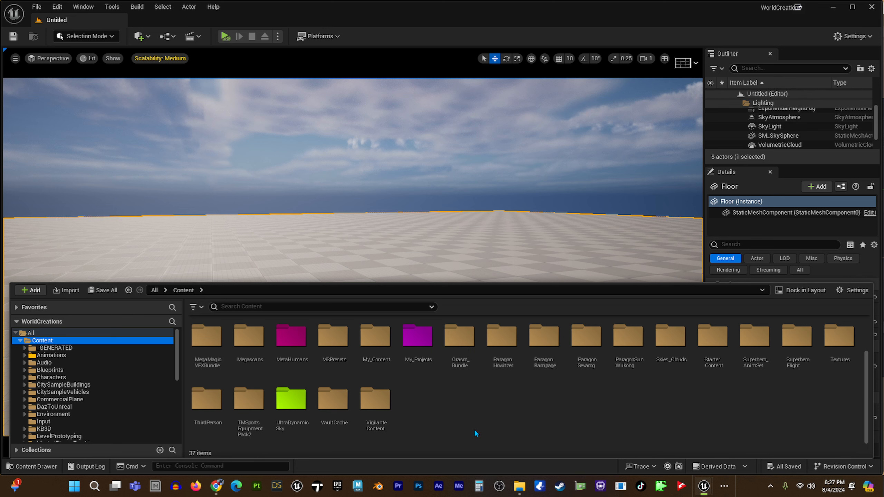
scroll(477, 424, up, 2)
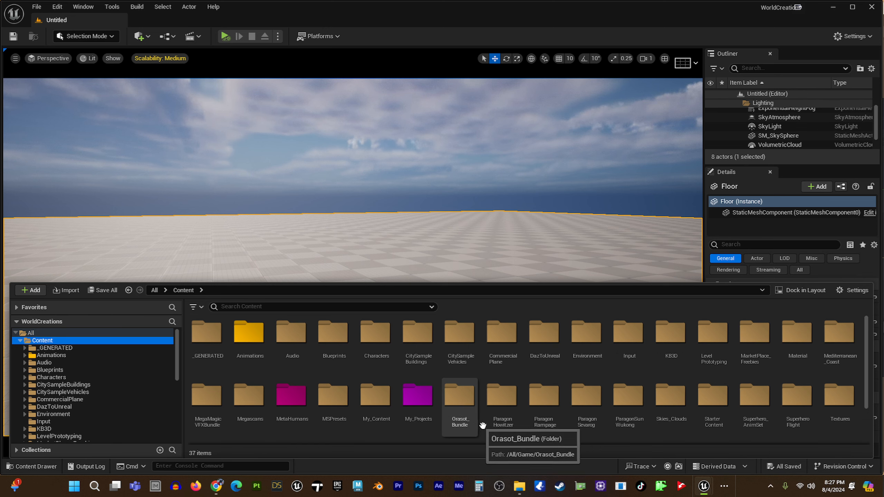
- Open the Ladies folder inside Animations/Mixamo/XY_Bots
click(258, 338)
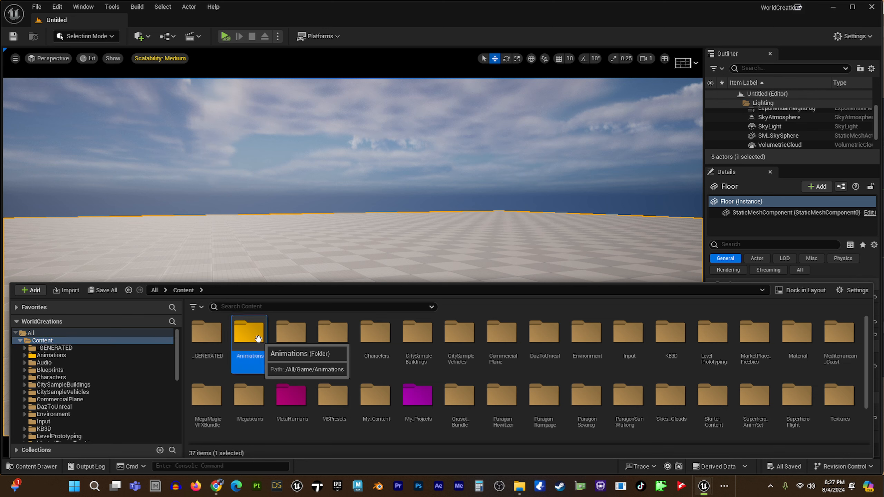
key(Return)
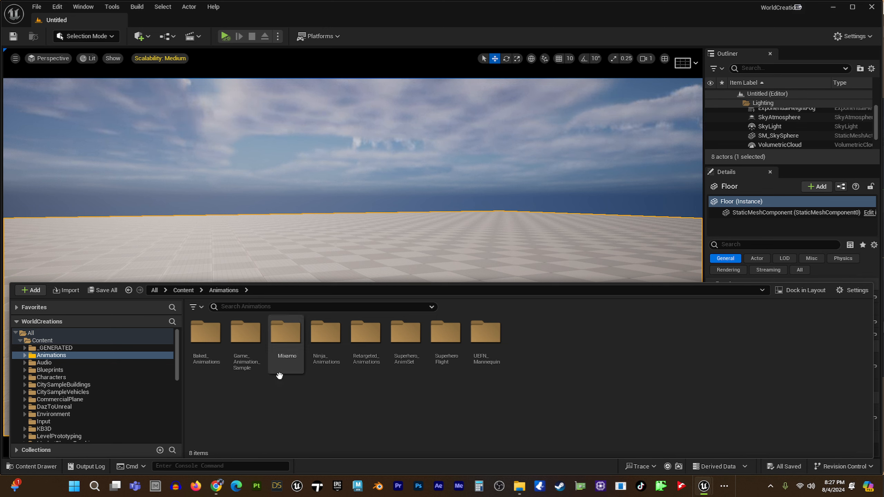
double_click(289, 336)
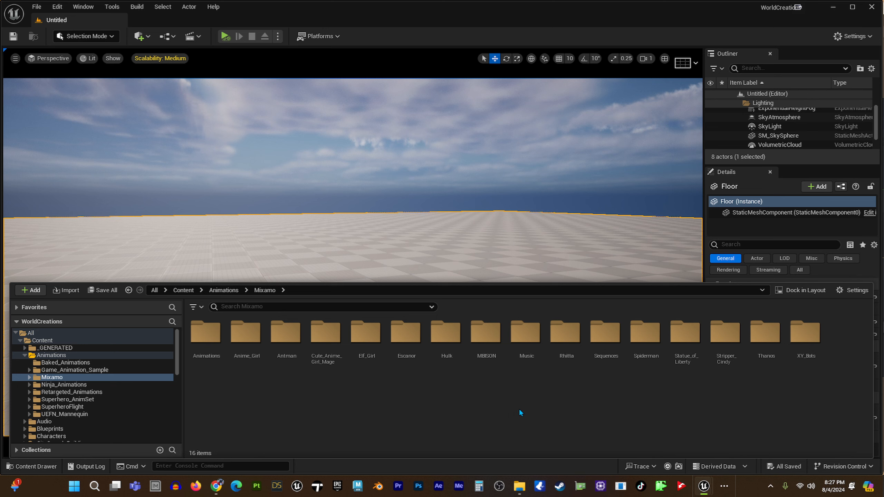
right_click(707, 386)
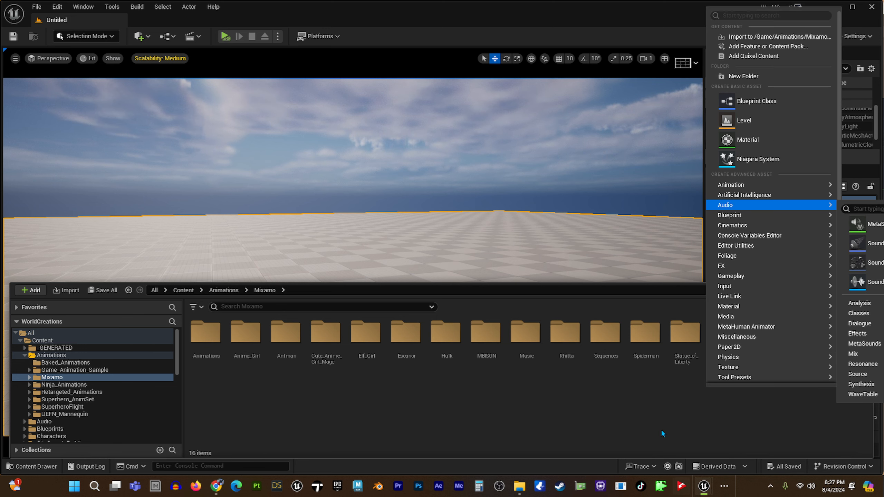
click(690, 416)
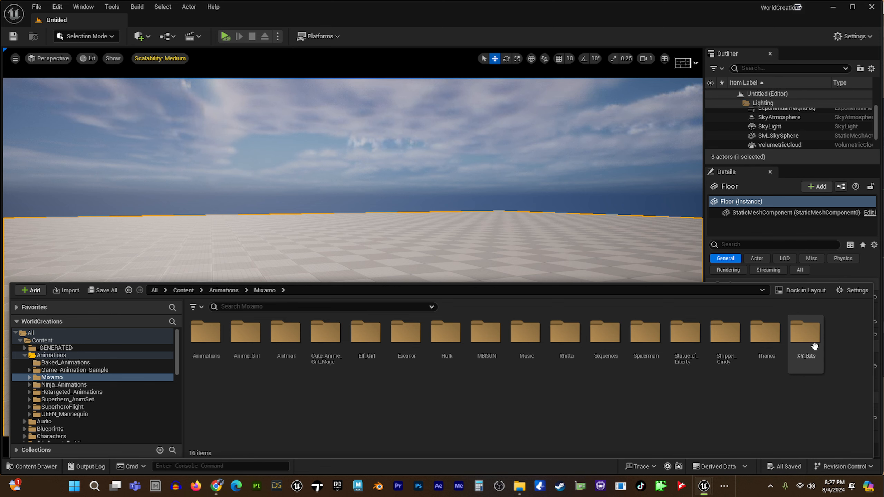
double_click(811, 336)
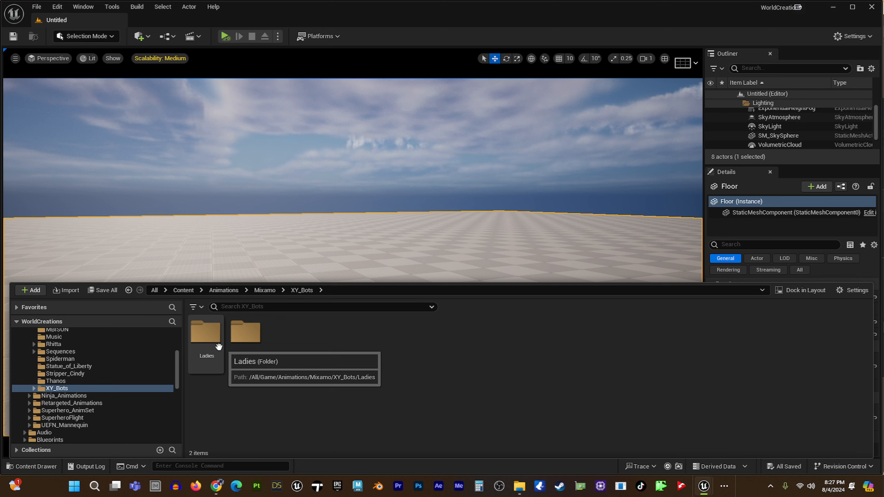
double_click(206, 334)
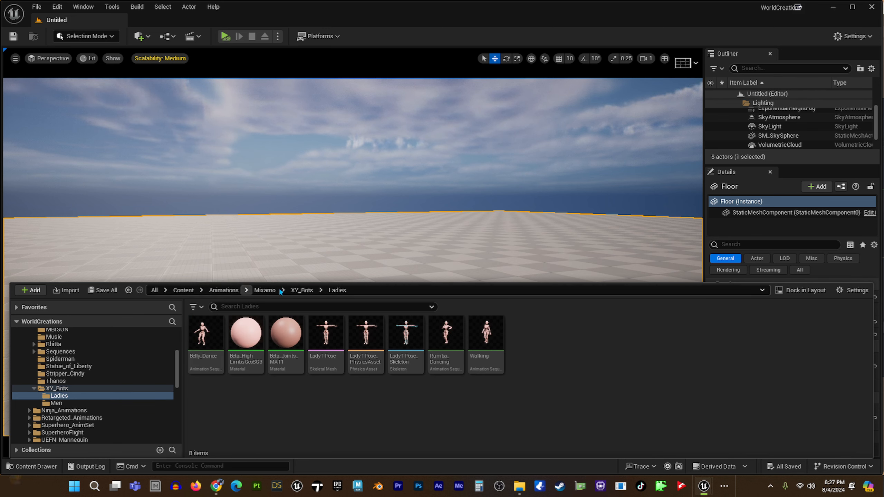
- Force delete all the assets in the Ladies folder, from Belly_Dance through Walking
mouse_move(488, 335)
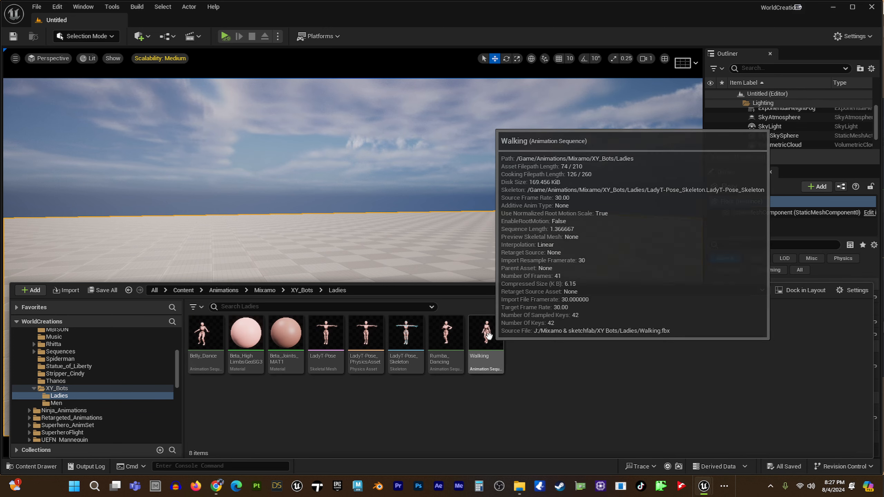
click(486, 334)
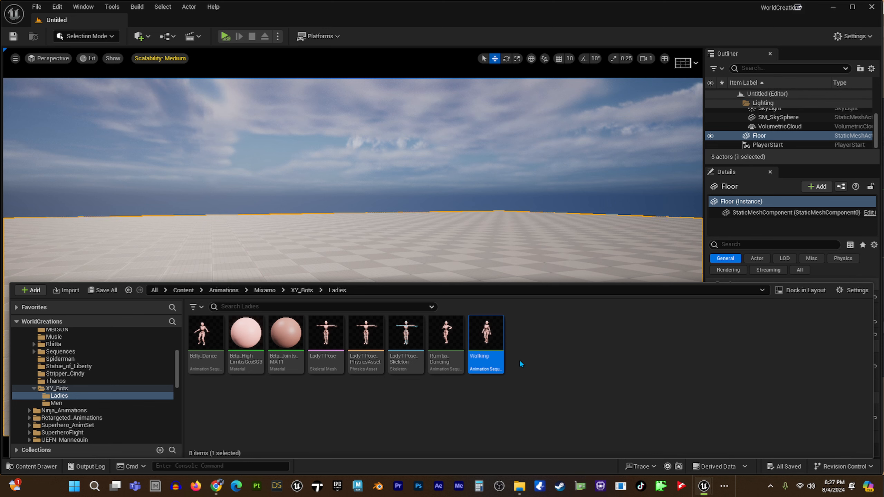
shift+click(203, 346)
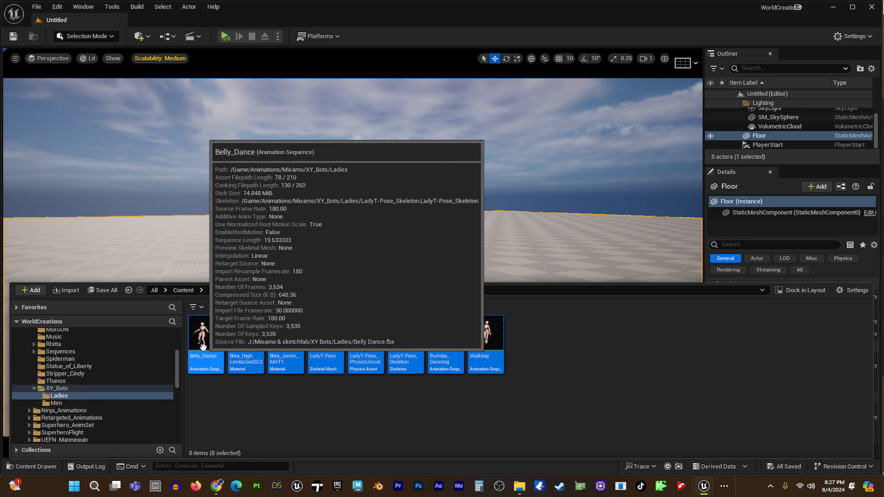
key(Delete)
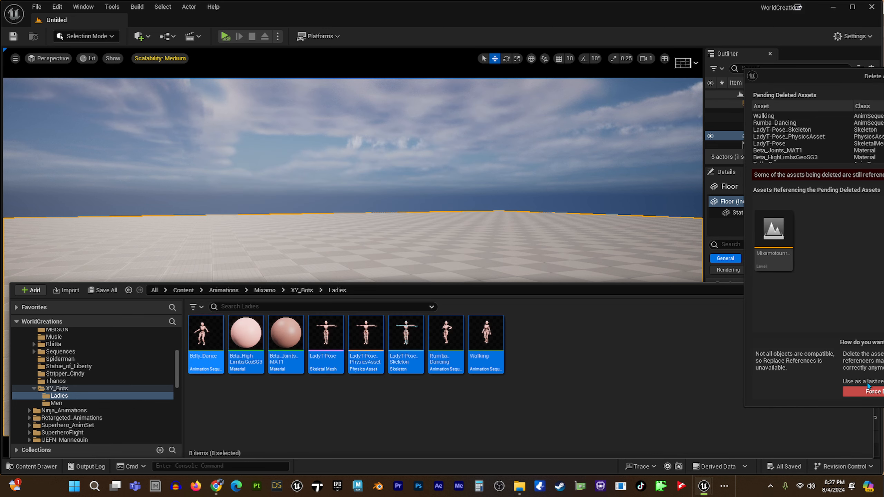
click(873, 392)
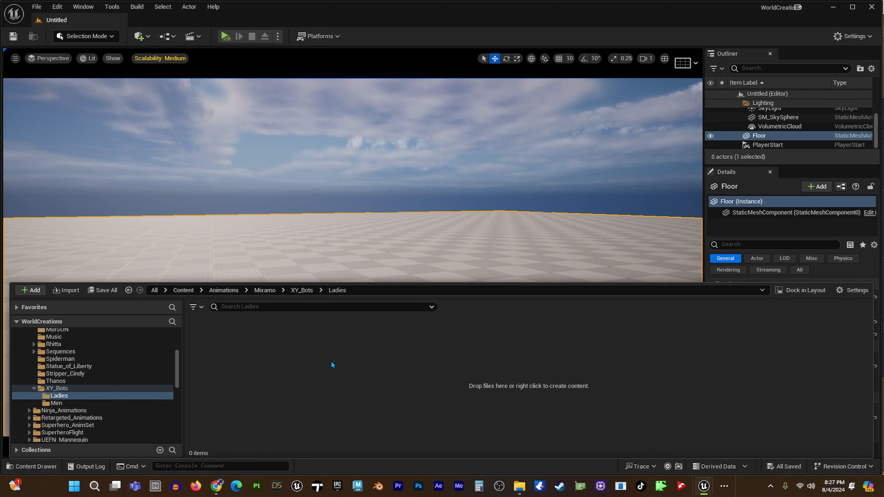
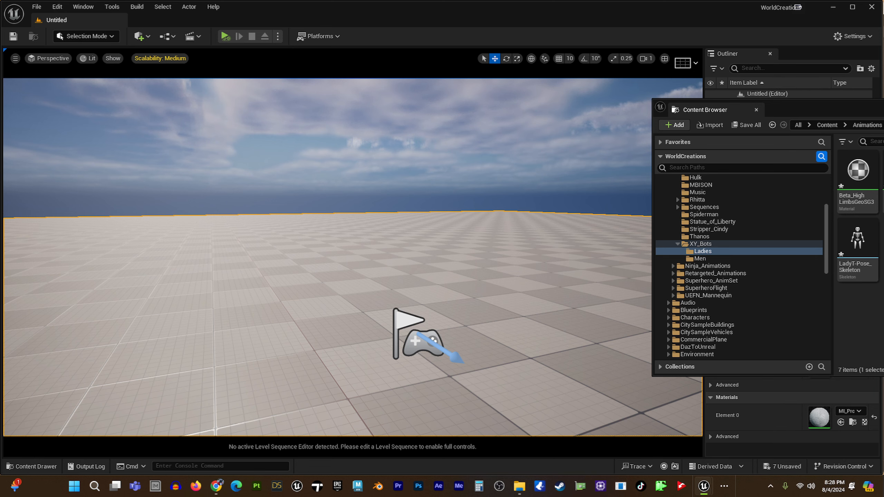
- Open the LadyT-Pose skeletal mesh, examine its bone hierarchy, and close its editor and the message log
drag(702, 110, 152, 107)
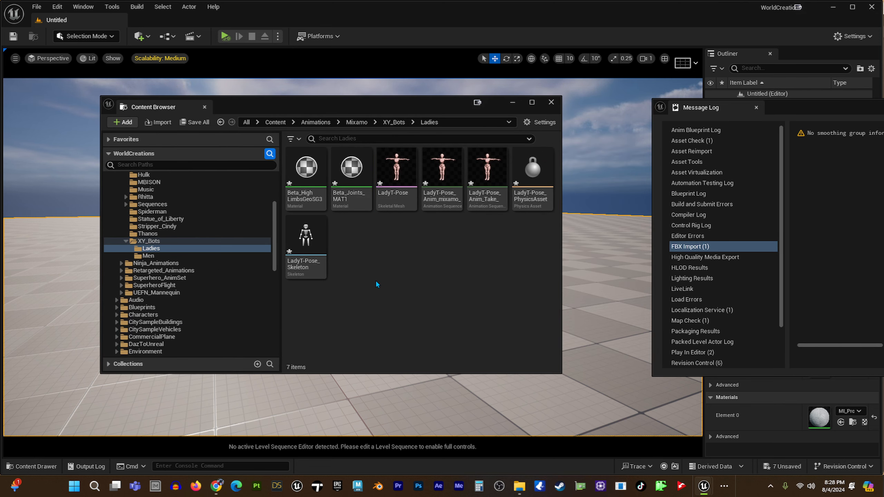
mouse_move(394, 183)
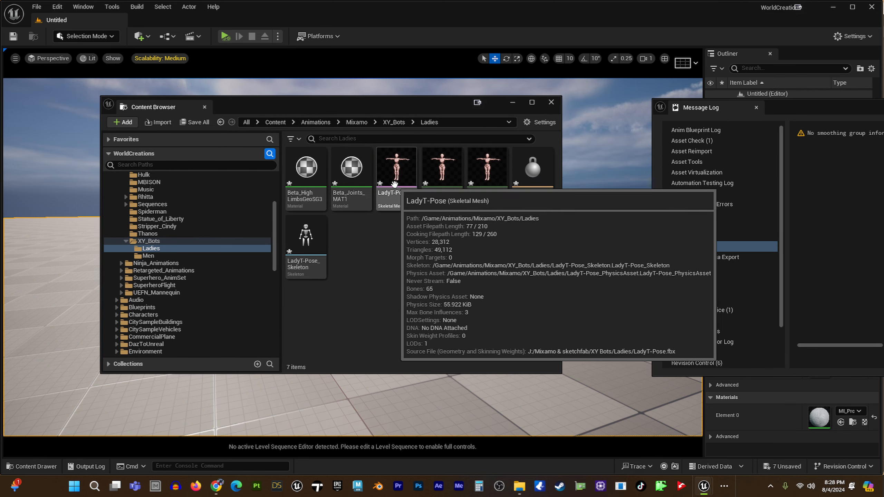
drag(394, 184, 401, 169)
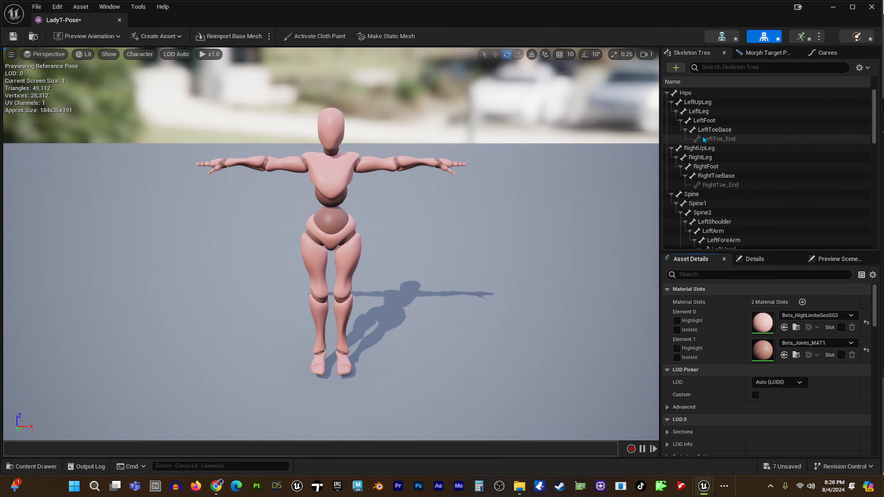
scroll(696, 182, down, 5)
scroll(763, 200, down, 3)
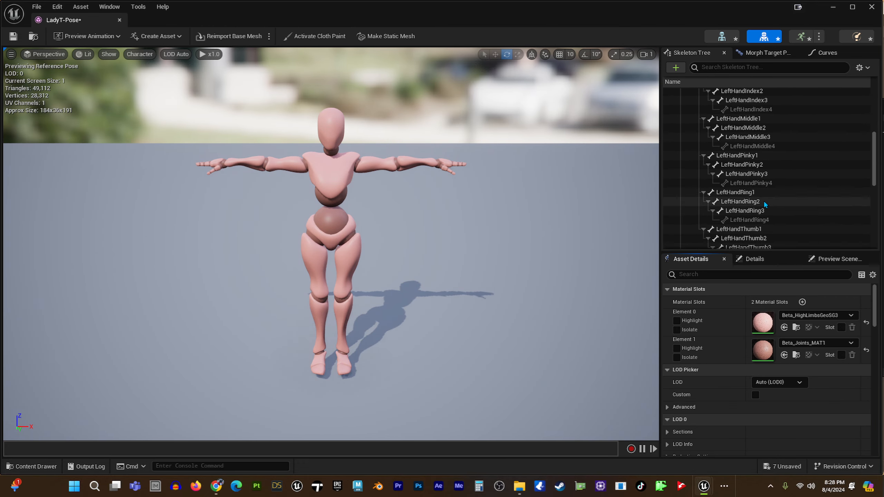
scroll(719, 180, up, 5)
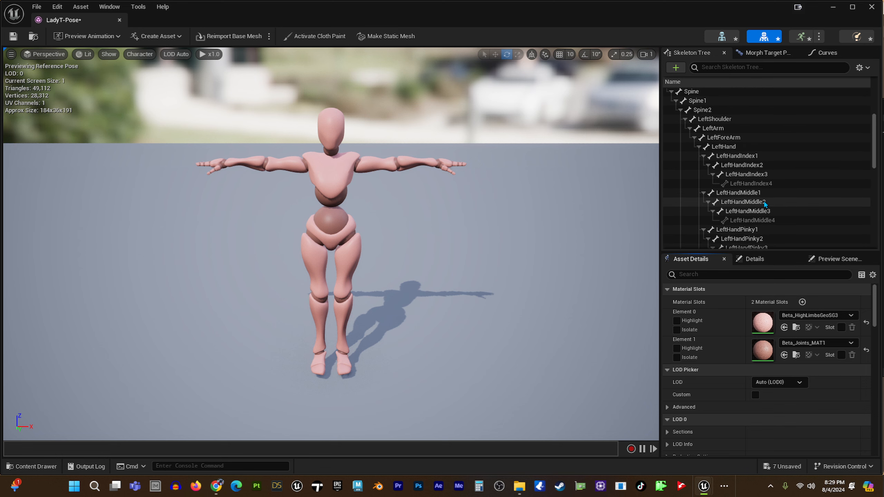
scroll(719, 180, up, 1)
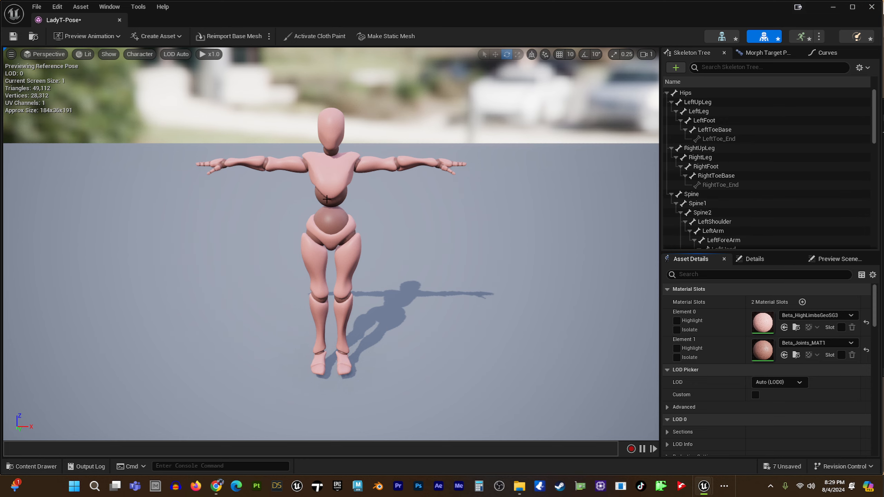
click(872, 6)
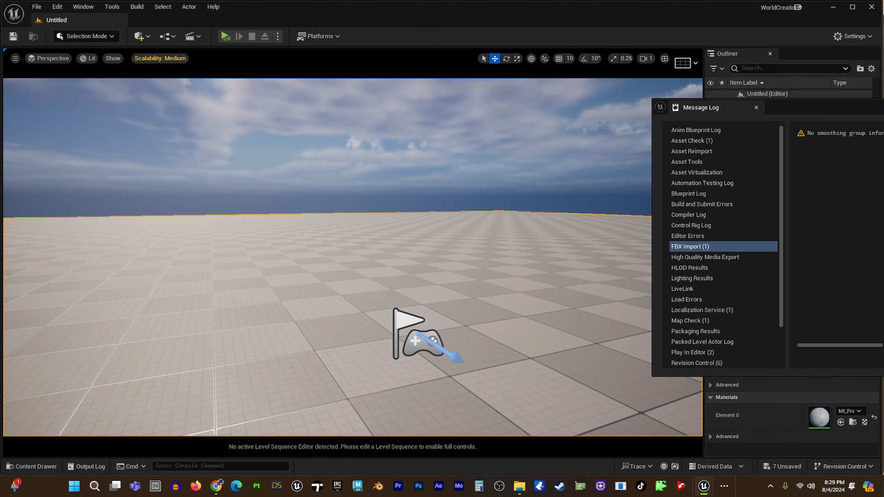
click(756, 108)
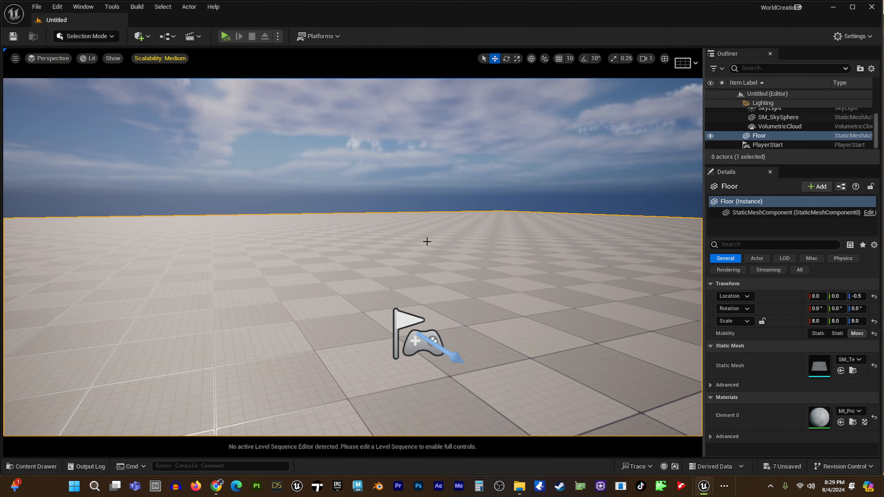
- Import Belly Dance.fbx into the XY_Bots Ladies folder as an animation on LadyT-Pose_Skeleton
key(ctrl+space)
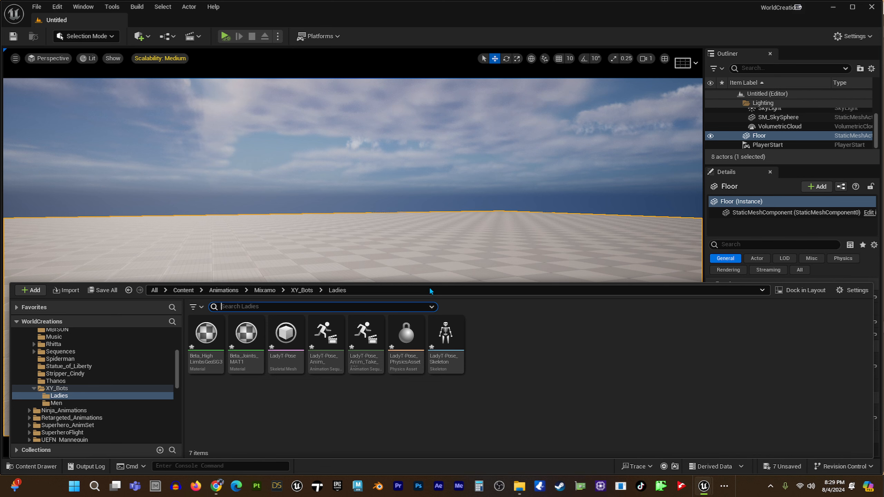
click(303, 291)
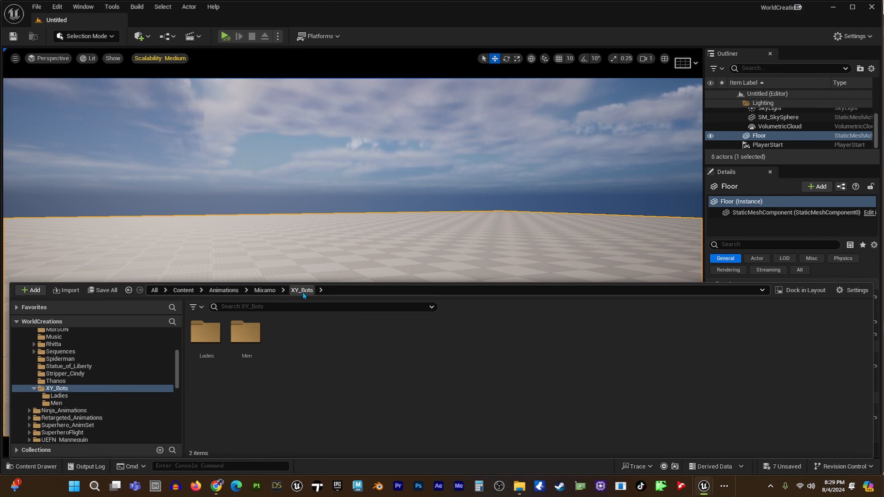
double_click(223, 333)
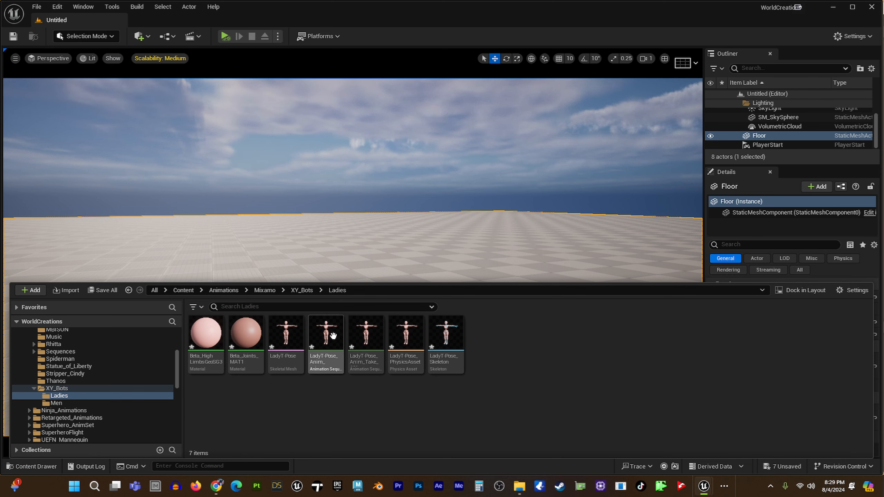
click(67, 290)
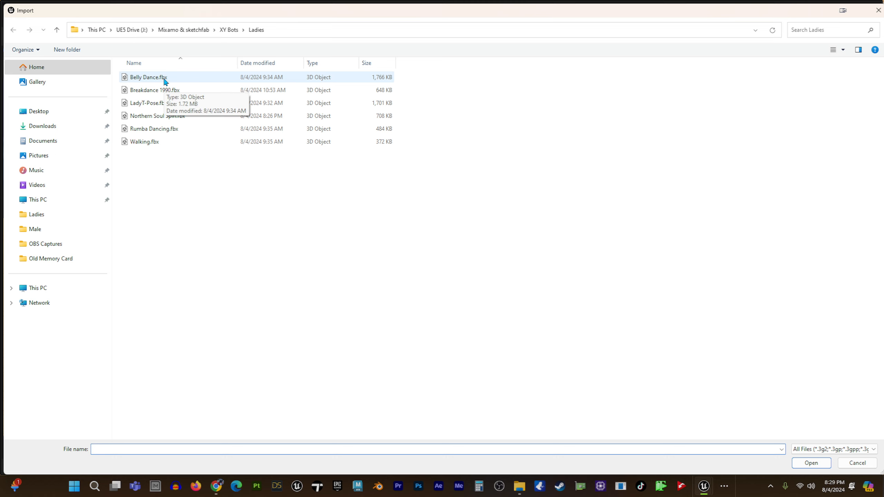
click(165, 78)
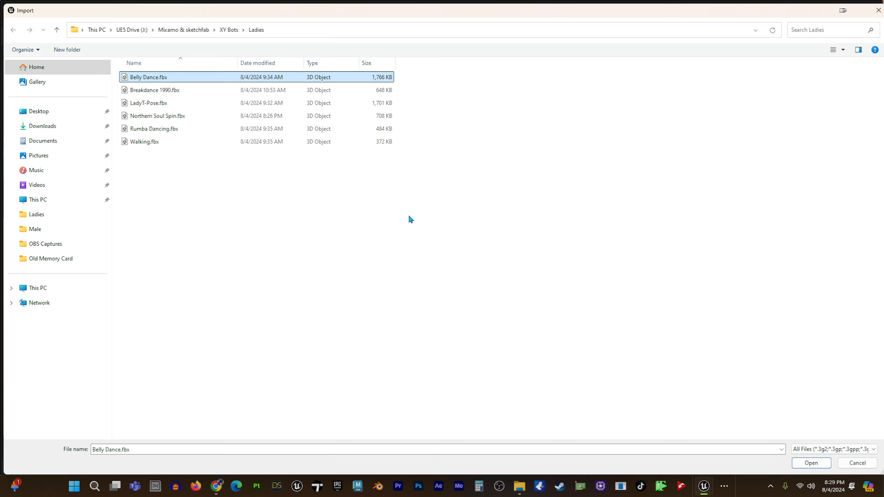
click(810, 463)
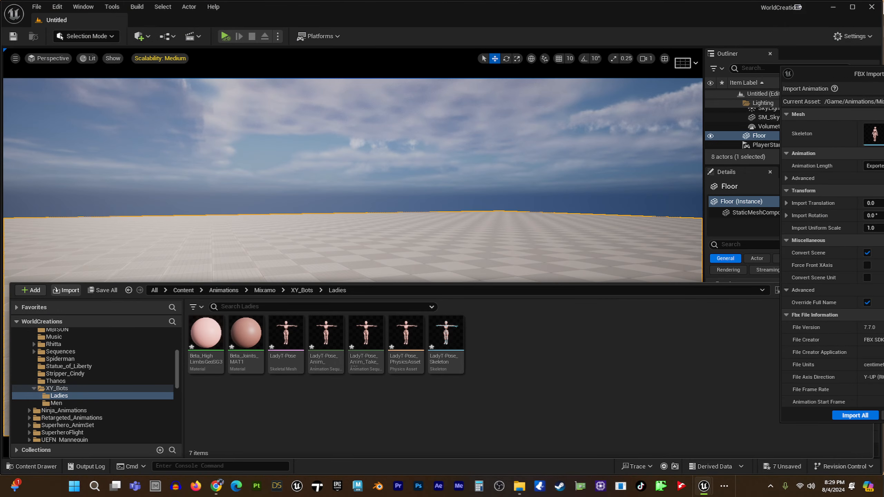
drag(863, 74, 408, 69)
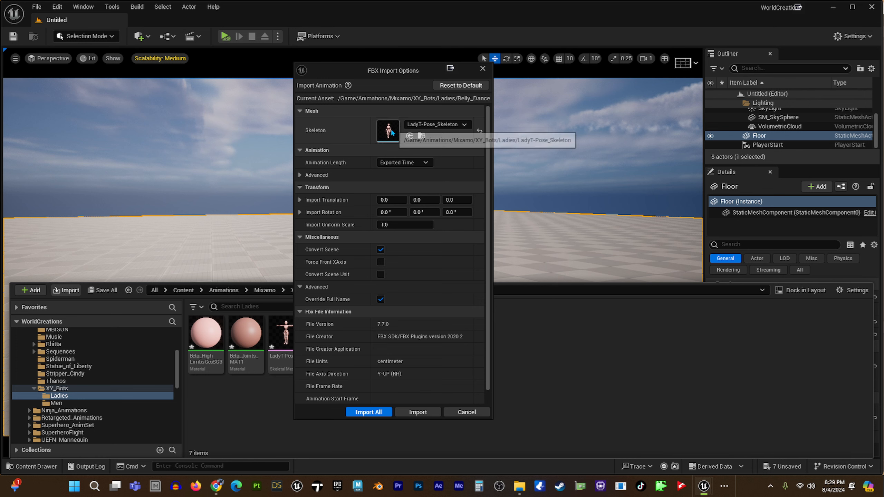
click(417, 413)
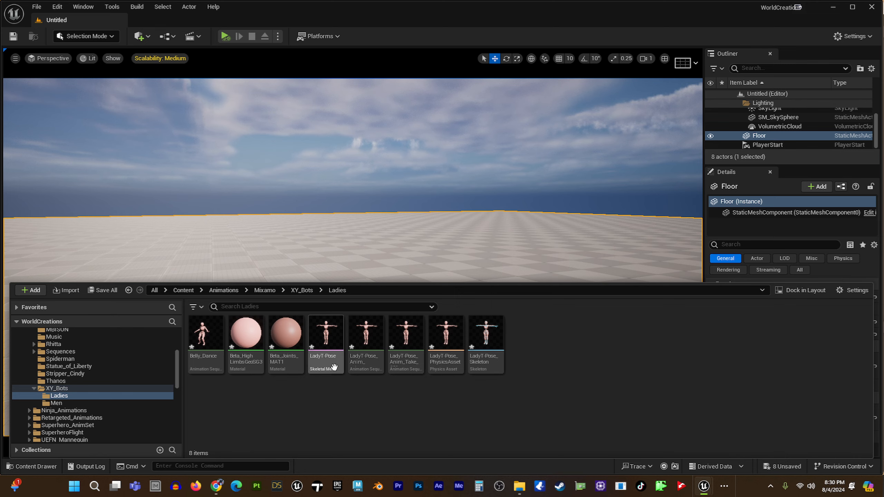
- Preview the Belly_Dance animation from another viewing angle and close its editor
mouse_move(329, 349)
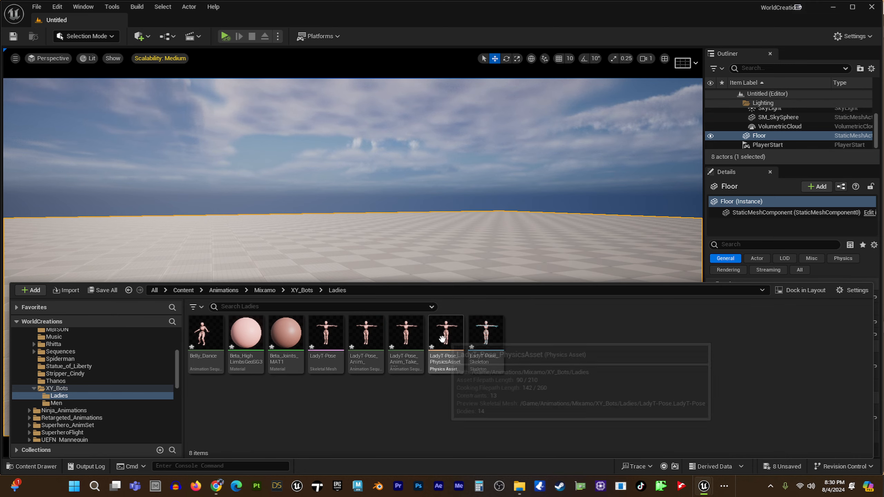
mouse_move(211, 336)
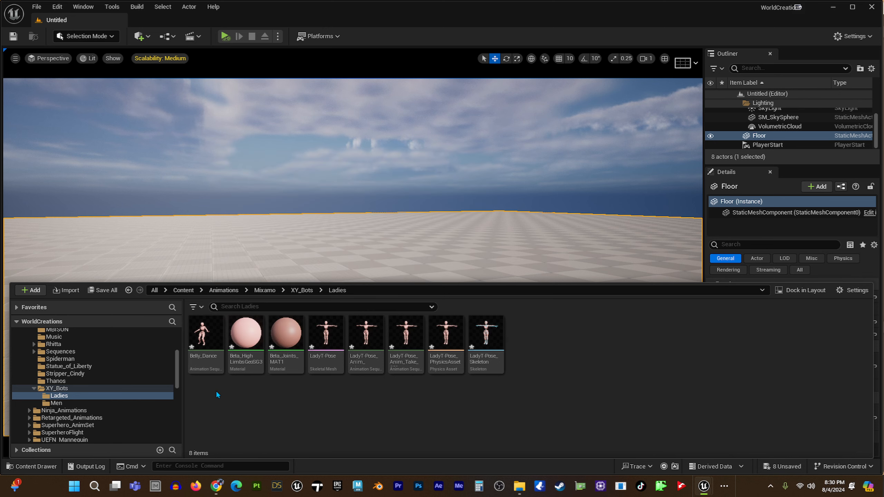
click(206, 334)
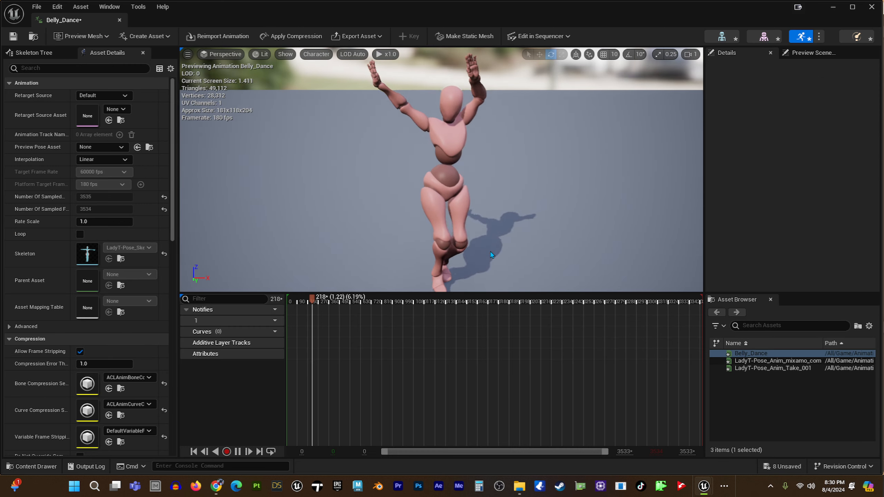
alt+drag(500, 255, 427, 232)
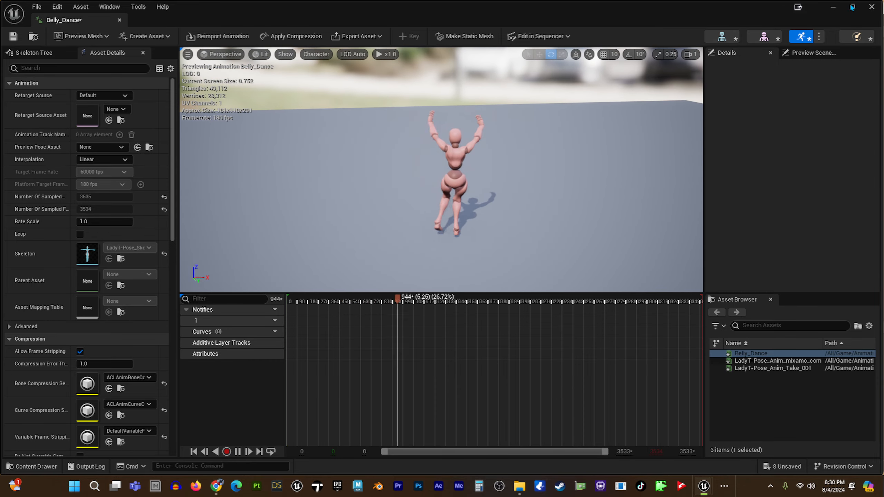
click(872, 8)
- Choose Breakdance 1990.fbx, Northern Soul Spin.fbx, Rumba Dancing.fbx and Walking.fbx for import into the Ladies folder
key(ctrl+space)
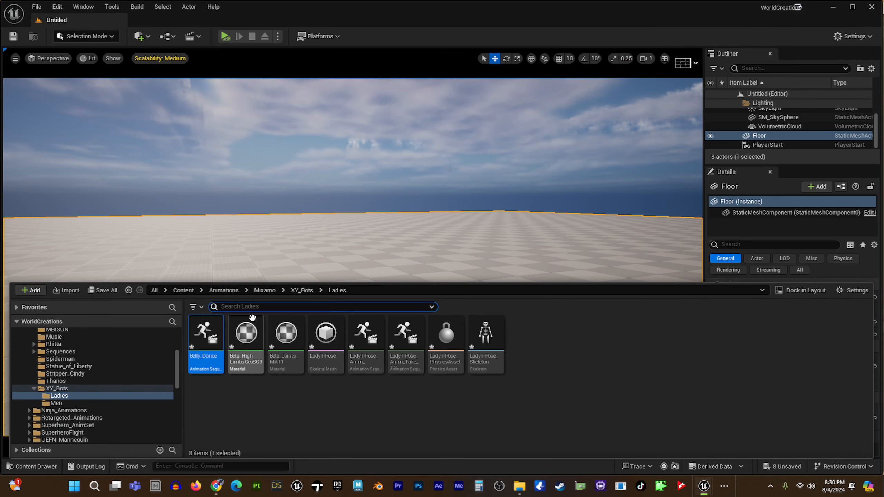
click(73, 293)
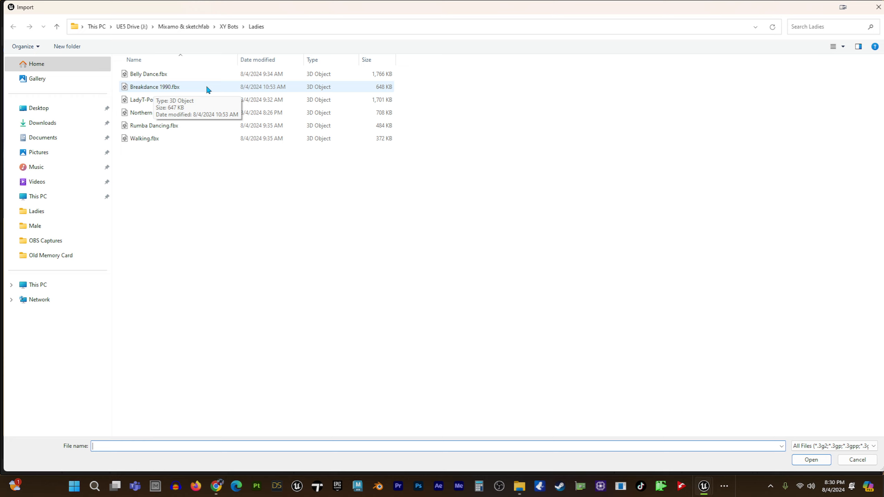
click(149, 88)
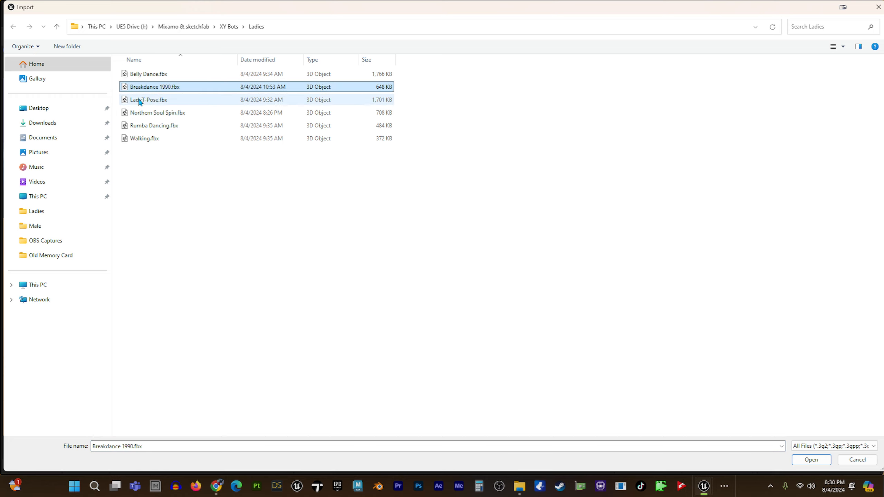
ctrl+click(151, 112)
ctrl+click(162, 126)
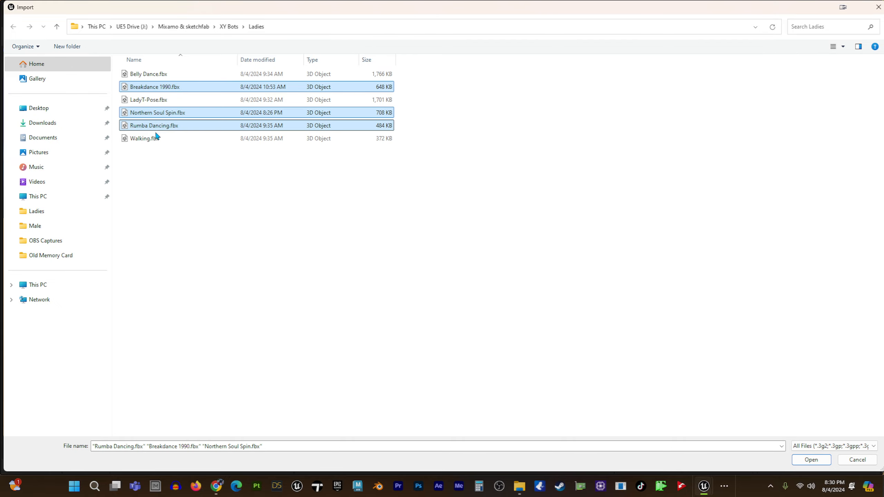
ctrl+click(143, 138)
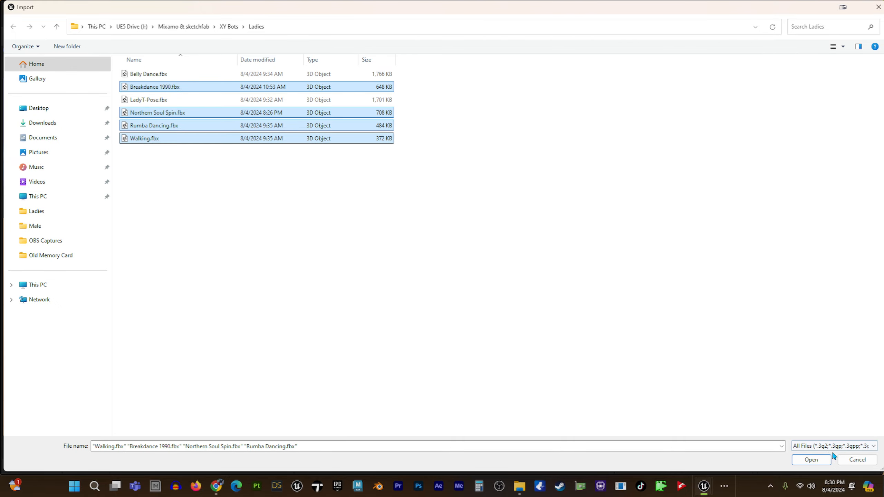
click(810, 459)
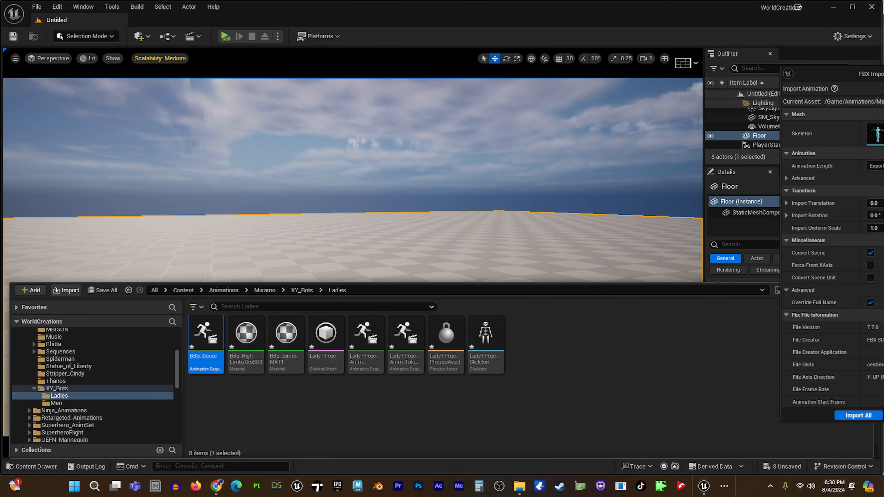
- Import all four chosen FBX animations into the Ladies folder using LadyT-Pose_Skeleton as their skeleton
drag(880, 74, 402, 80)
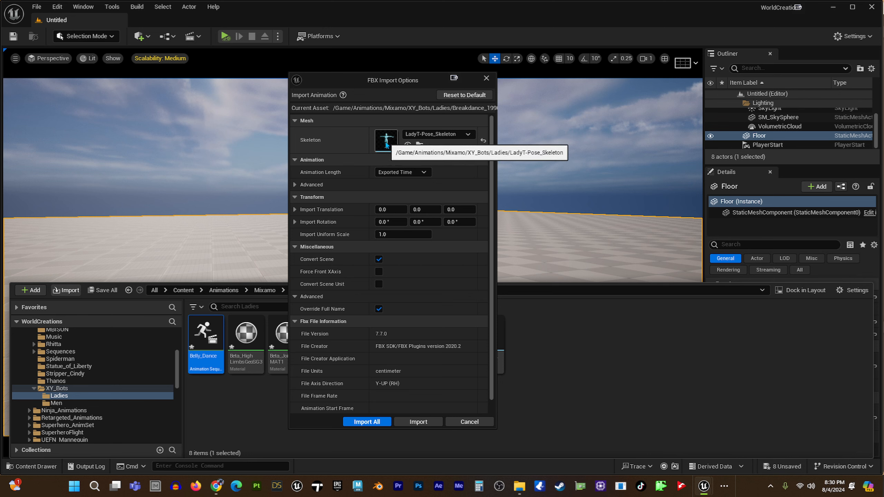
click(439, 135)
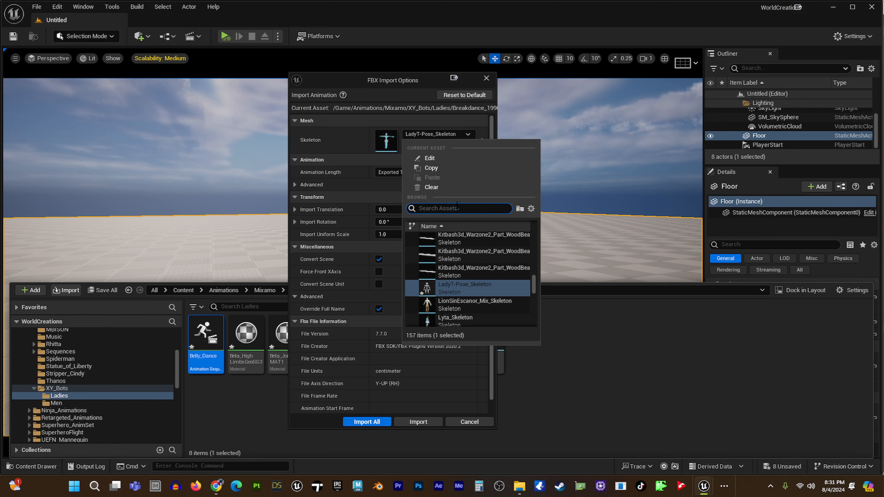
text(lady)
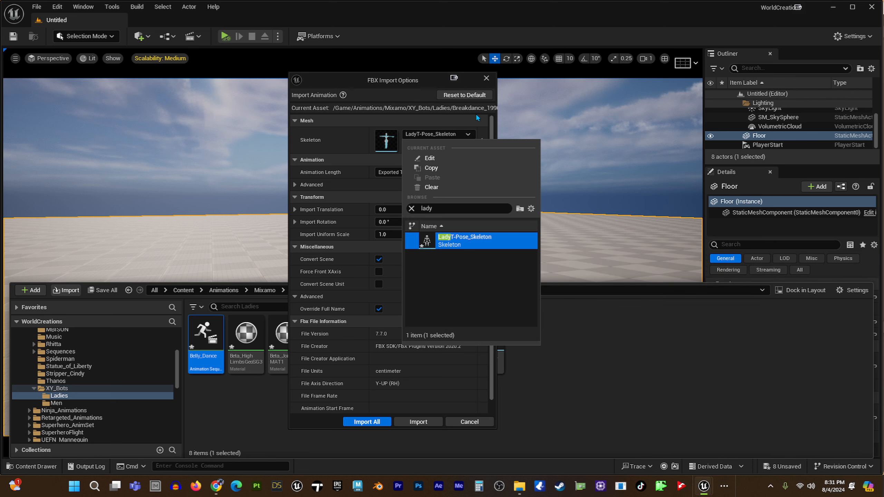
click(348, 79)
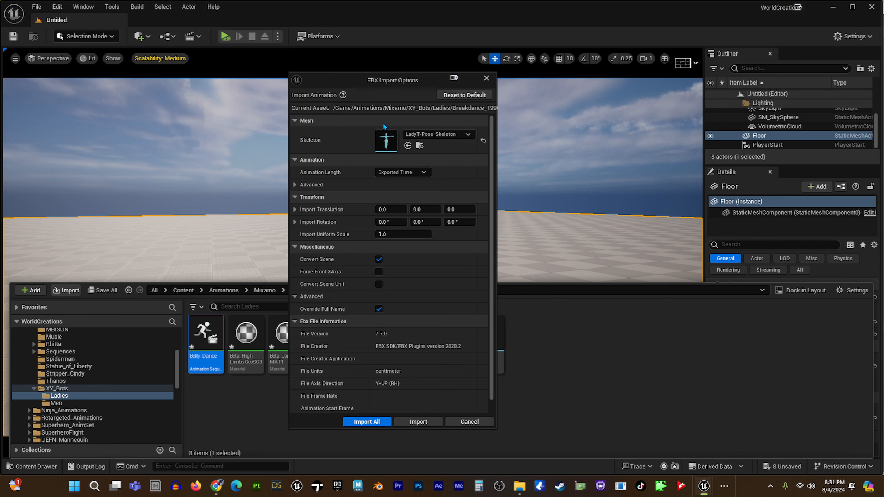
click(366, 422)
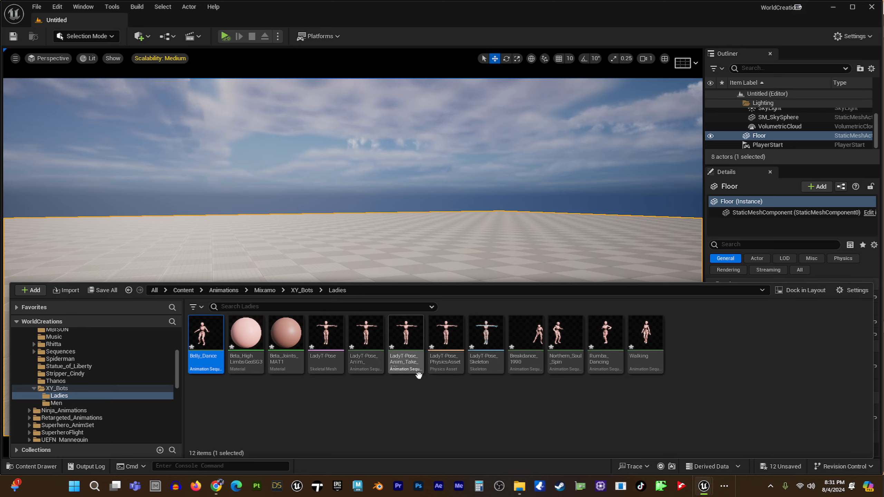
- Place the Ladies animations Breakdance_1990, Northern_Soul_Spin and Rumba_Dancing side by side on the level floor
click(582, 396)
drag(526, 334, 306, 303)
key(f)
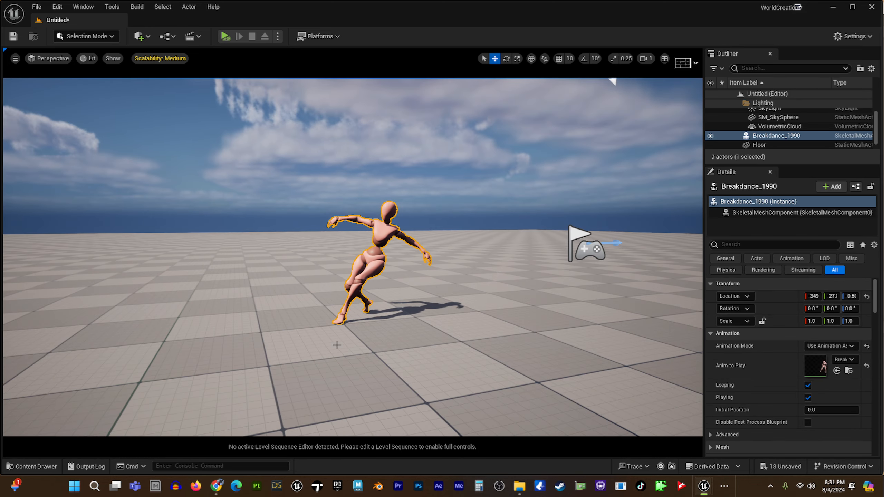
key(ctrl+space)
drag(557, 348, 478, 334)
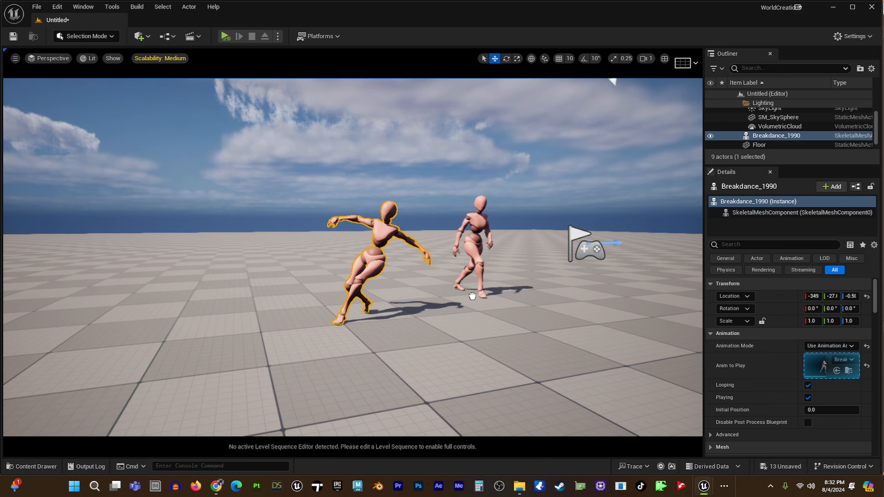
key(ctrl+space)
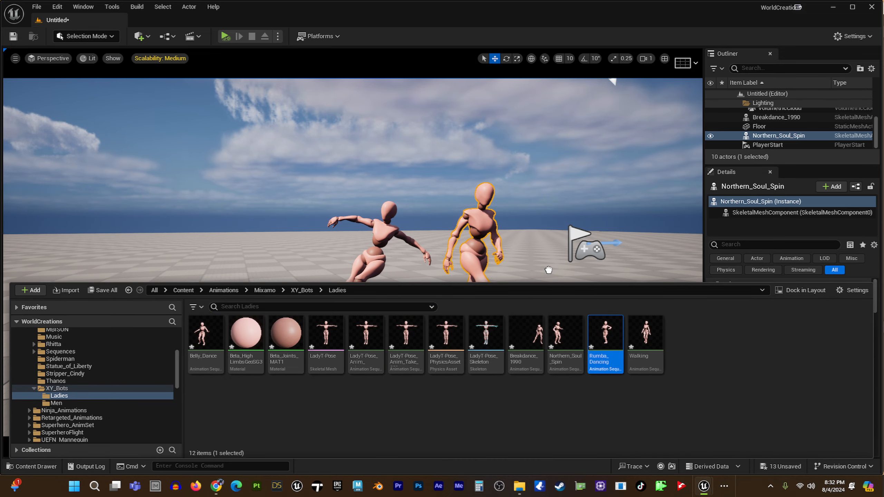
drag(548, 270, 567, 325)
- Add the Walking and Belly_Dance animations to the level, extending the row of female bots beyond the breakdancer
key(ctrl+space)
drag(642, 339, 261, 311)
key(ctrl+space)
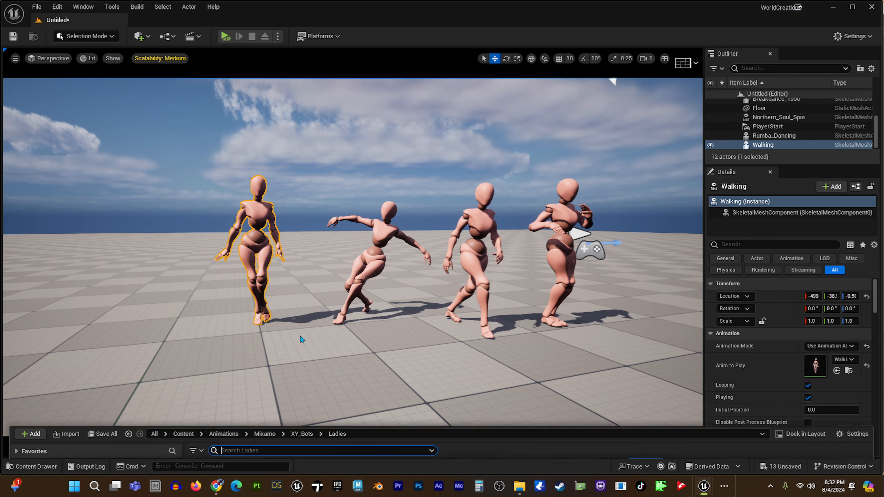
drag(206, 363, 202, 343)
key(ctrl+space)
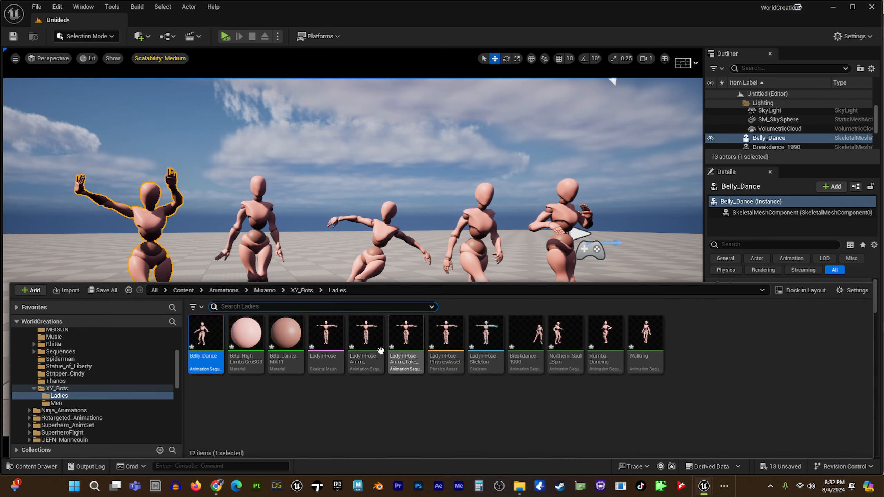
click(292, 130)
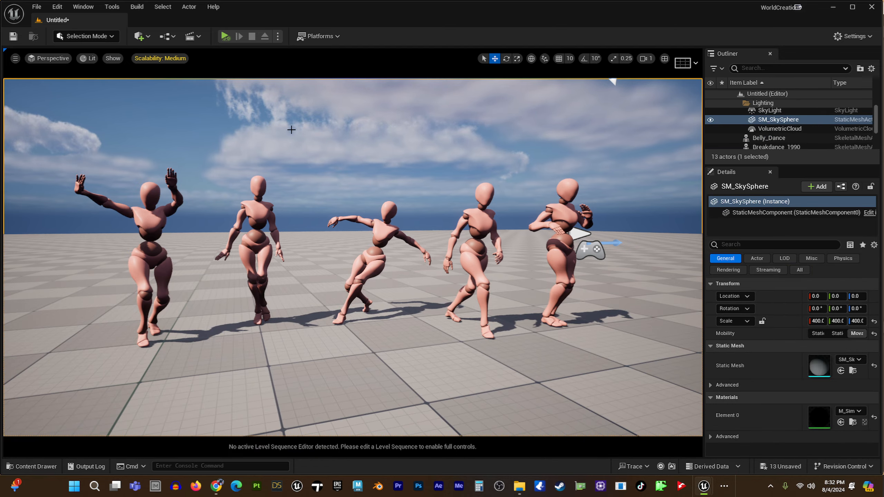
- Run the level in Simulate mode, watch the five female bots animate from a shifted viewpoint, and stop the simulation
click(278, 37)
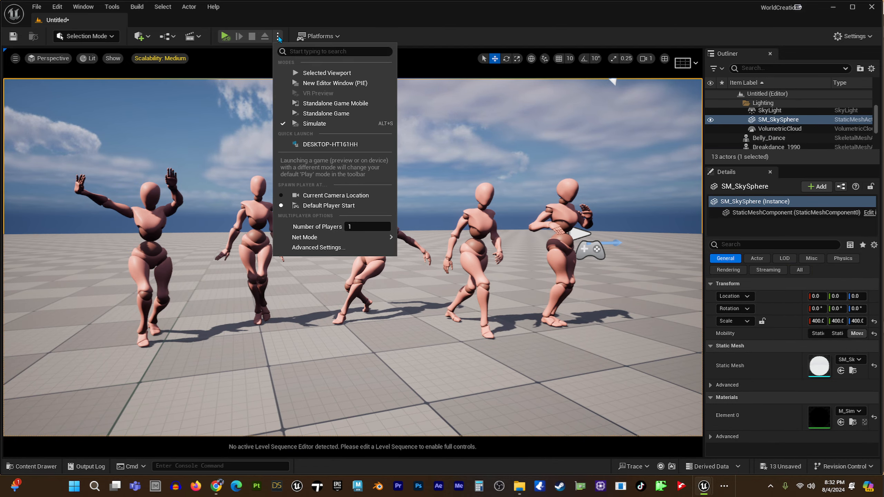
click(334, 124)
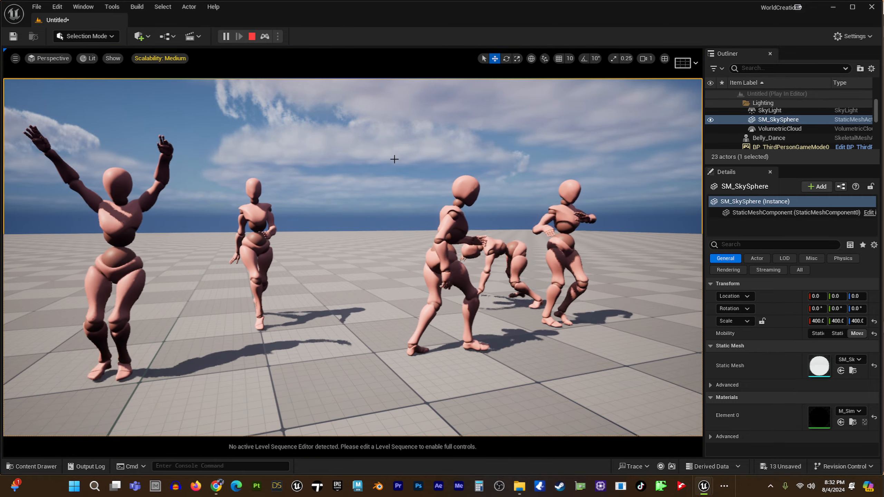
key(d)
mouse_move(334, 124)
right_down()
mouse_move(254, 126)
mouse_move(335, 124)
right_up()
key(a)
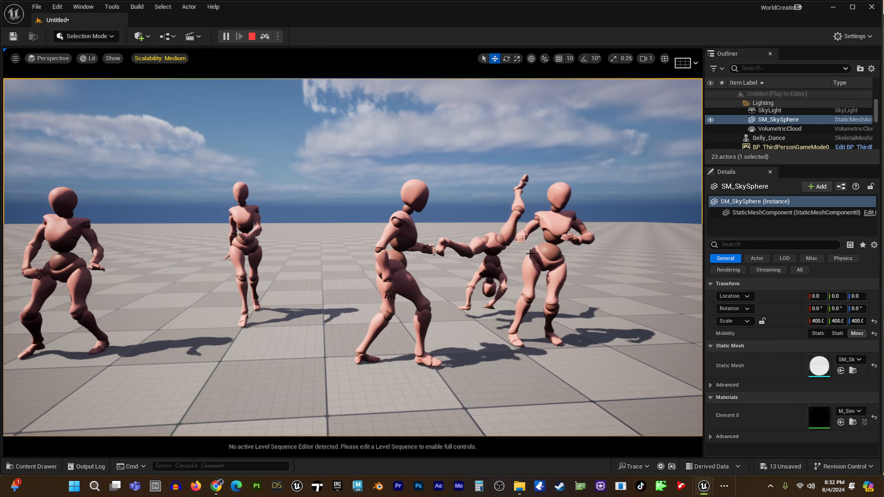
scroll(536, 267, down, 3)
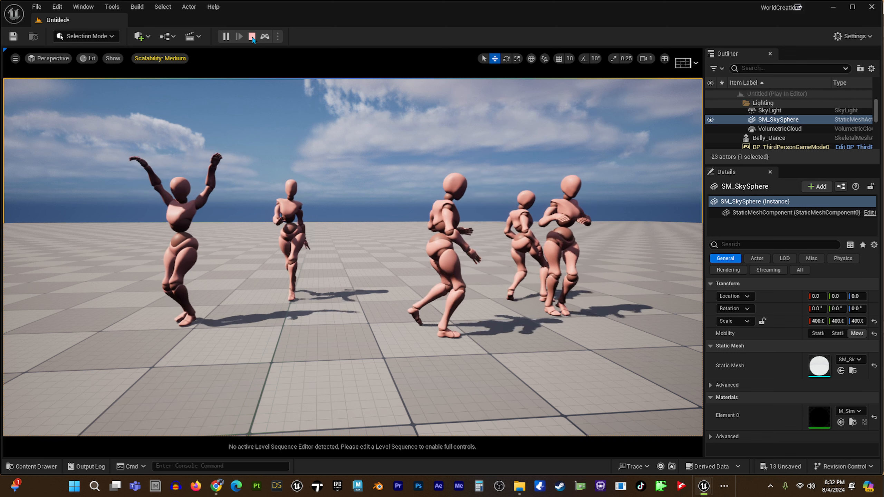
- From the XY_Bots Men folder, place the Breakdance_1990 animation twice, once at each end of the row of female bots
key(ctrl+space)
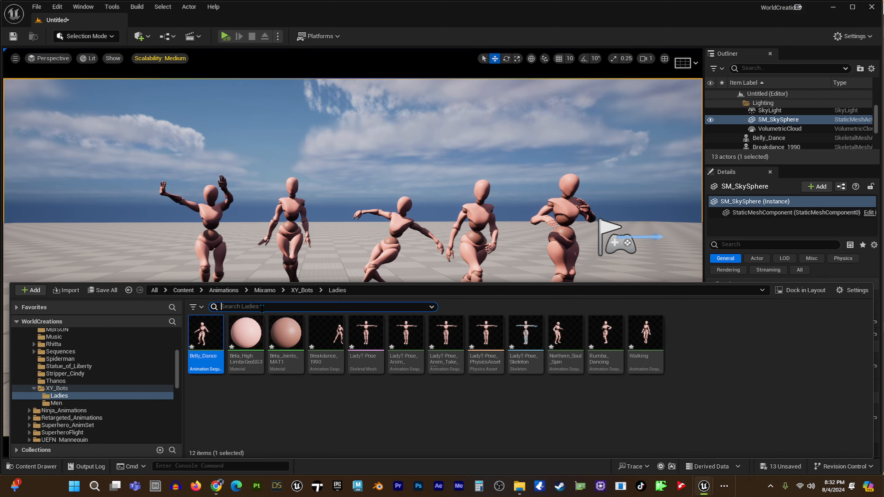
click(301, 290)
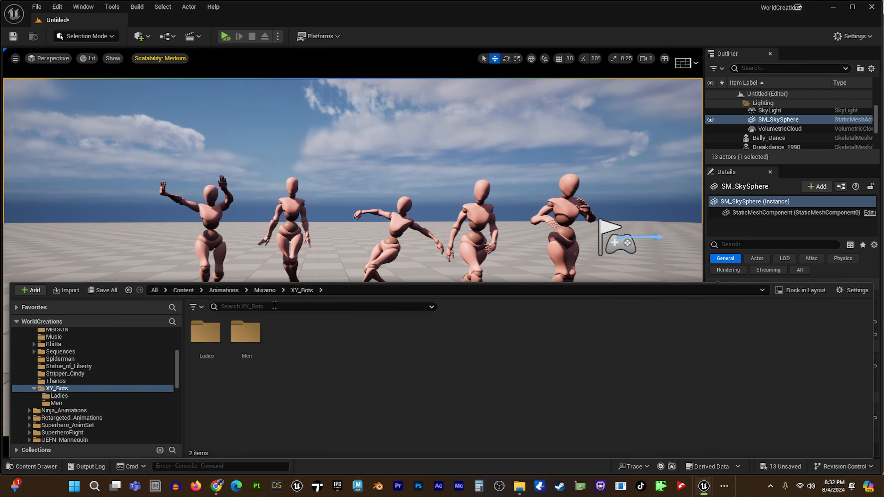
double_click(246, 334)
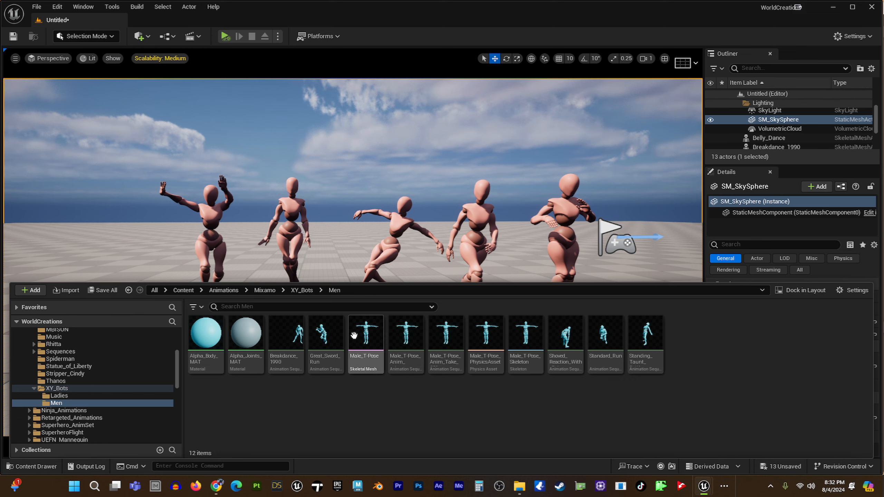
drag(305, 345, 114, 318)
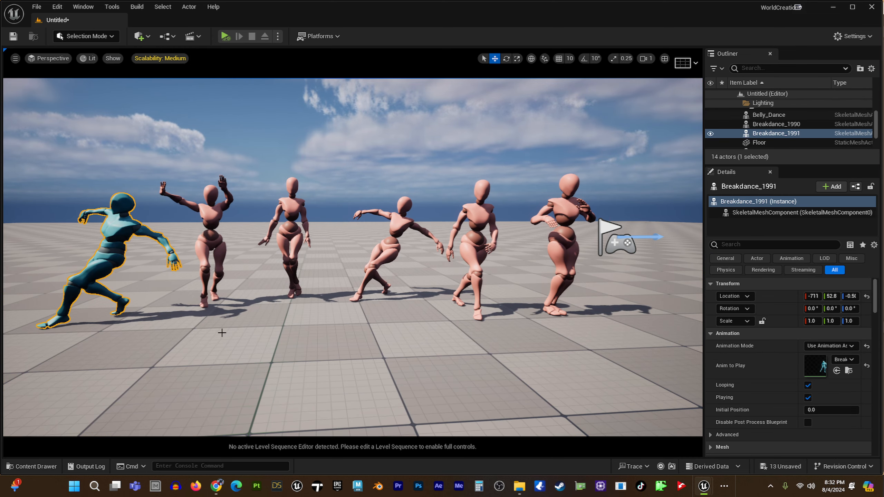
key(ctrl+space)
drag(285, 364, 627, 302)
- Place the Great_Sword_Run and Shoved_Reaction_With_Spin animations from the Men folder behind the row of female bots
key(ctrl+space)
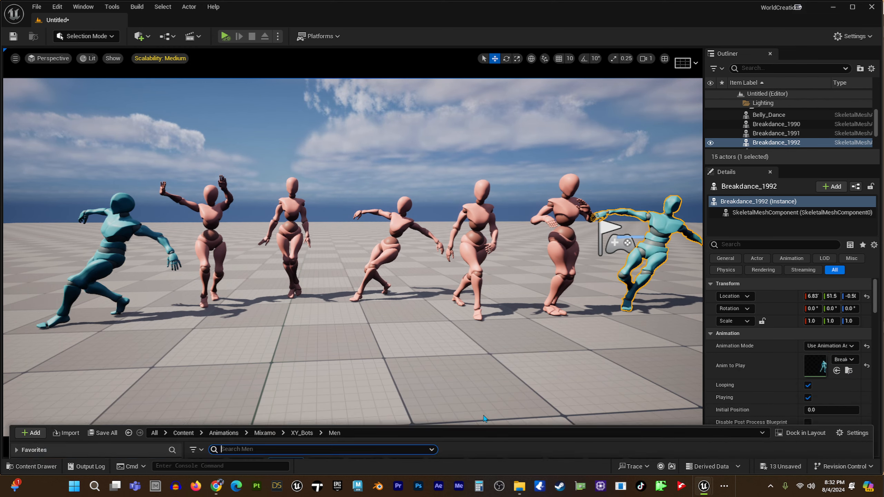
drag(325, 338, 336, 286)
key(ctrl+space)
drag(580, 355, 512, 261)
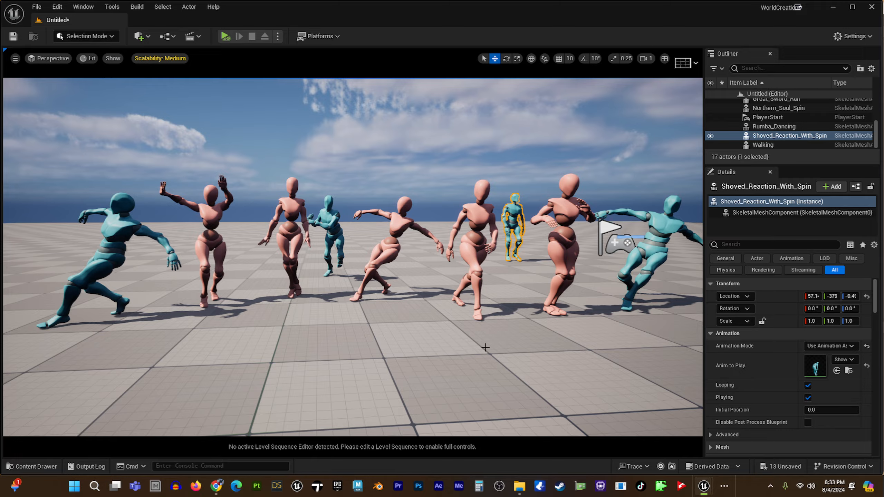
- Simulate the level, watch the male and female bots animate together from another angle, and stop the simulation
key(alt+p)
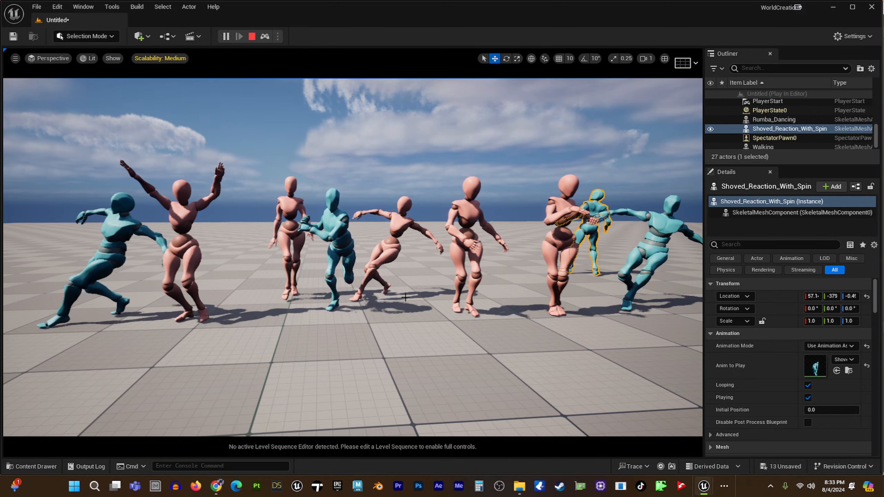
alt+drag(345, 316, 517, 324)
scroll(518, 325, down, 4)
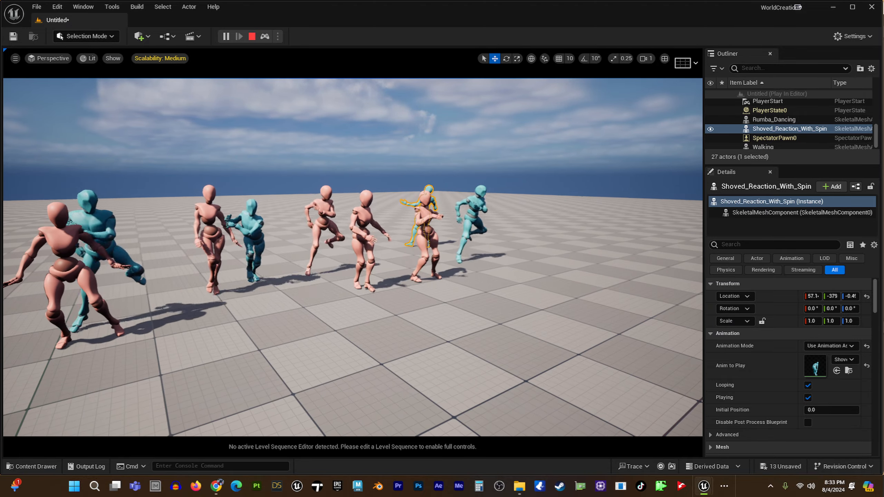
right_drag(517, 325, 517, 325)
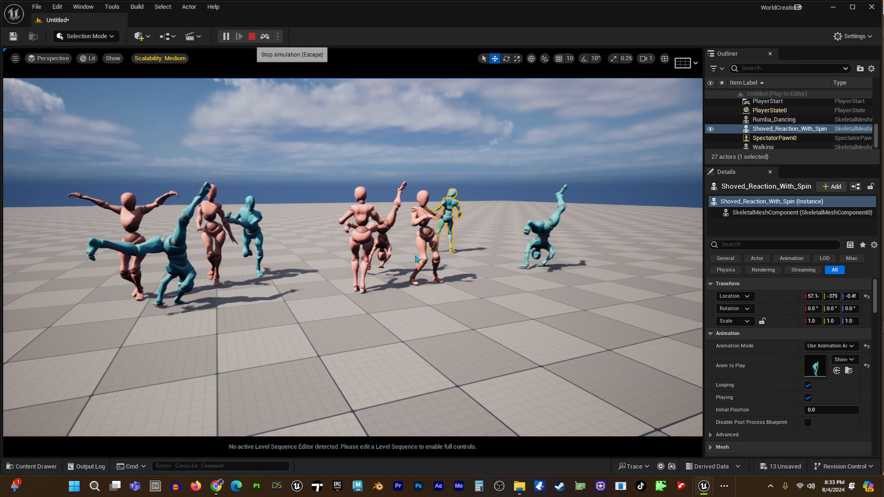
key(Escape)
- Browse to the Escanor folder under Animations/Mixamo, preview the LionSinEscanor_Mix animation sequence, and close its editor
key(ctrl+space)
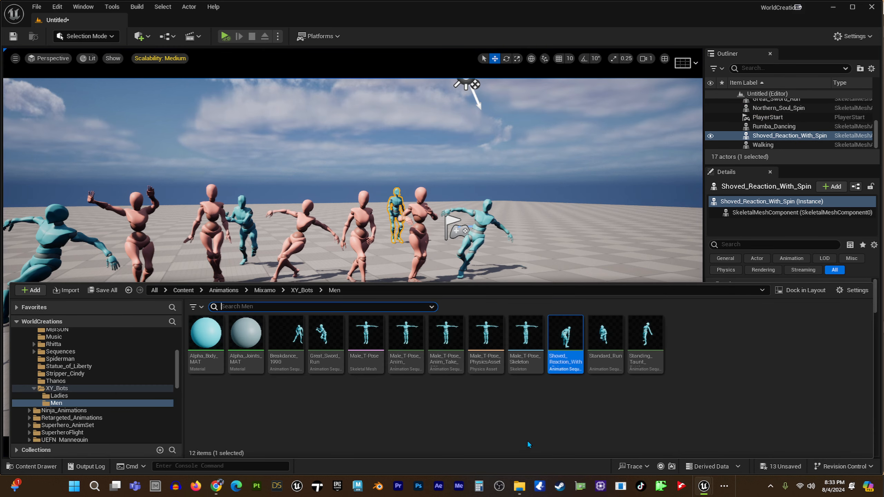
scroll(159, 405, up, 5)
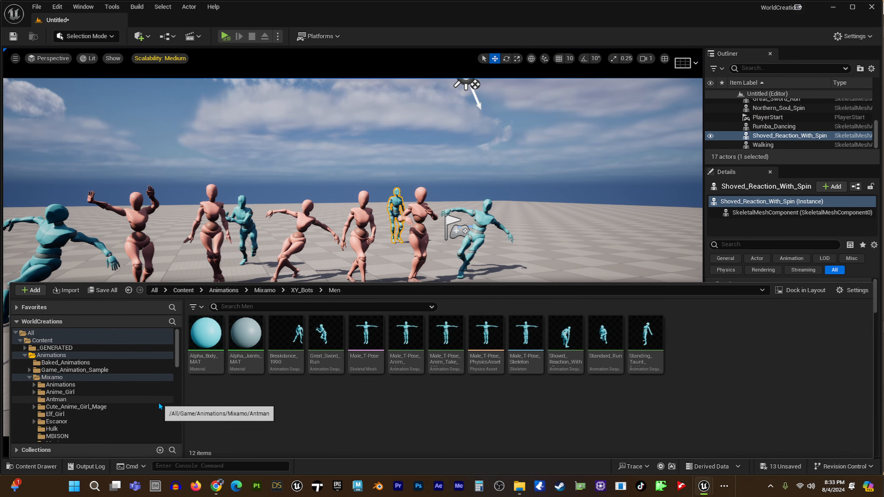
click(52, 356)
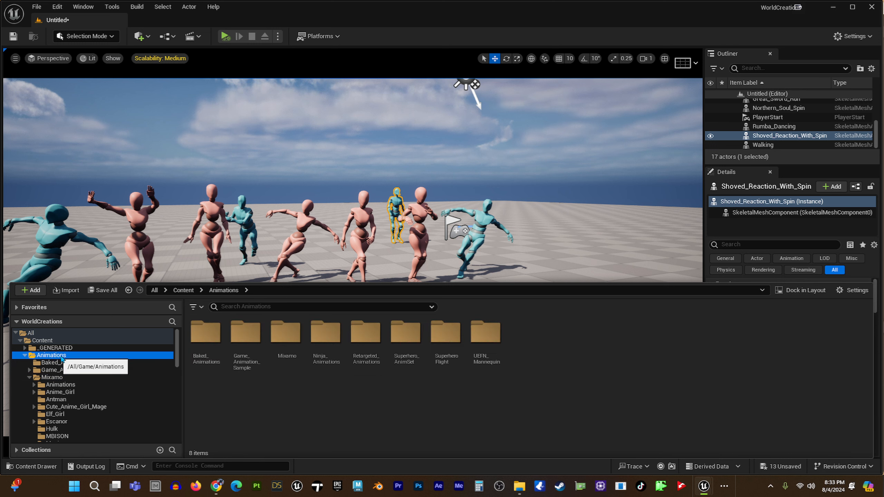
double_click(286, 333)
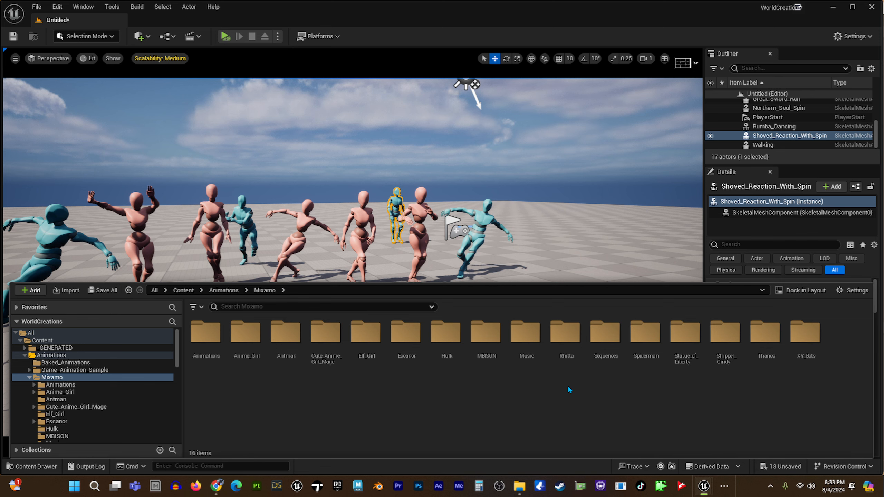
double_click(405, 335)
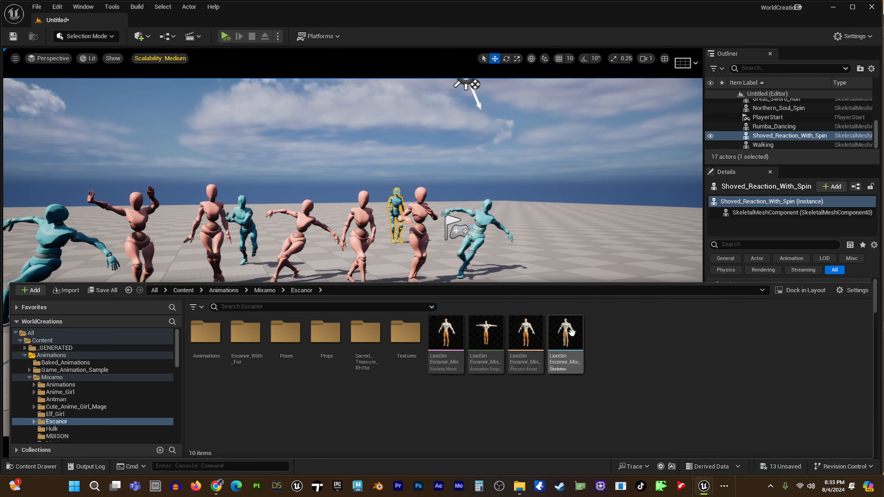
double_click(489, 344)
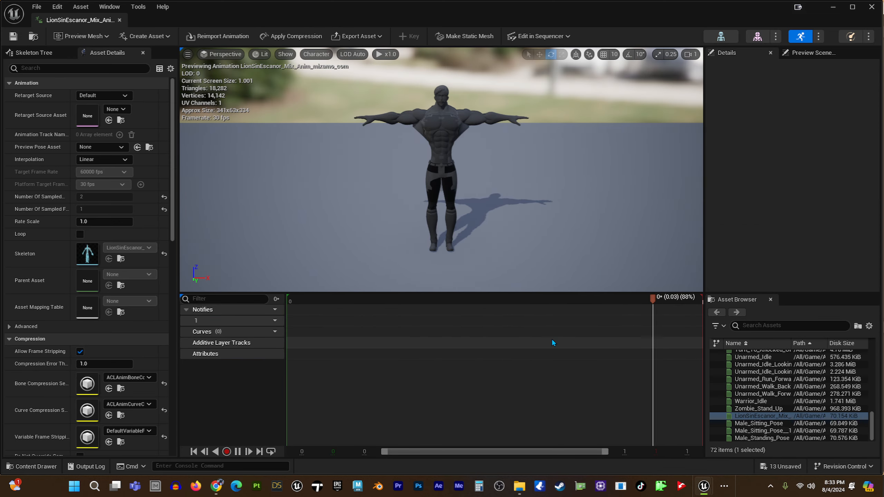
click(872, 7)
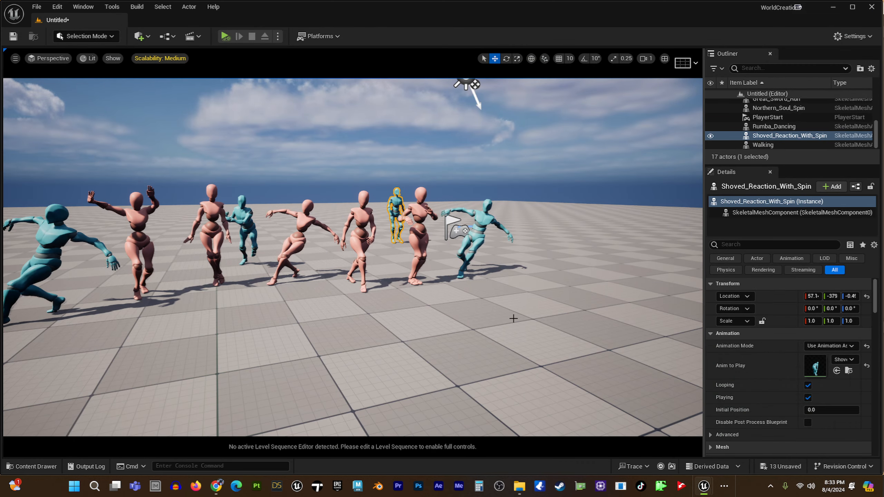
- Place the Escanor_With_Fur_MIX skeletal mesh from Escanor_With_Fur/With_Fur_Coat in front of the bots and frame it in the view
key(ctrl+space)
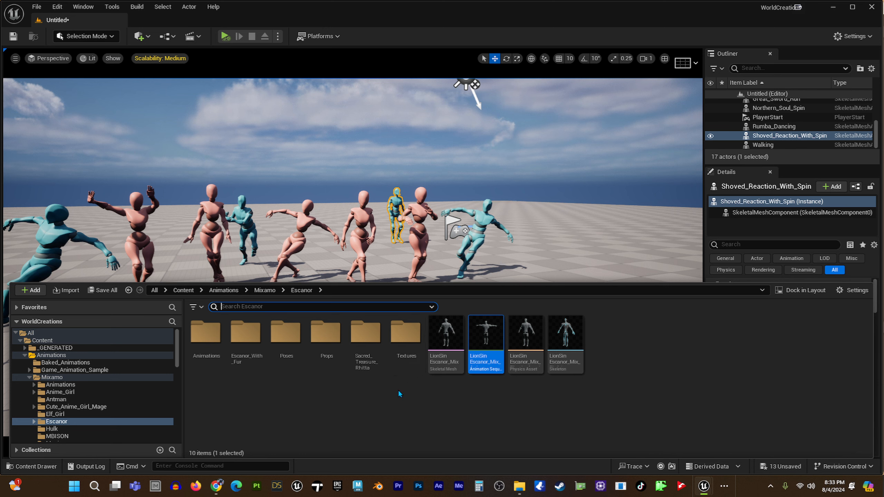
double_click(245, 334)
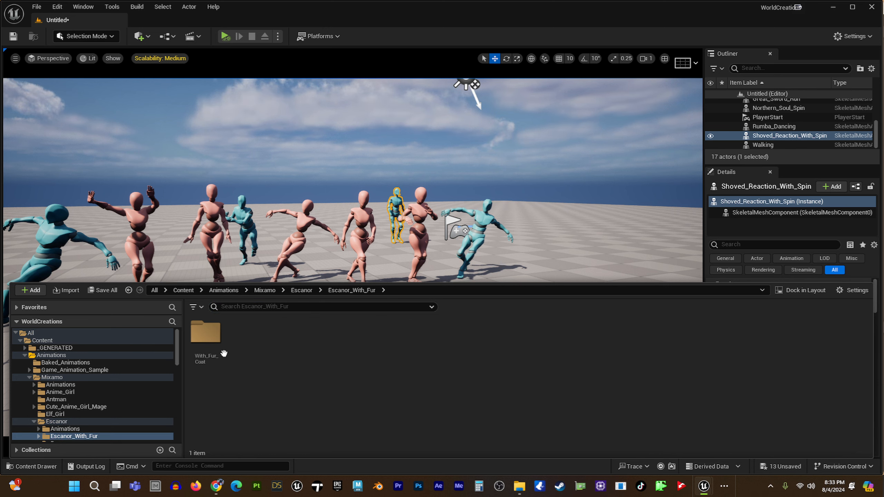
click(208, 338)
double_click(208, 338)
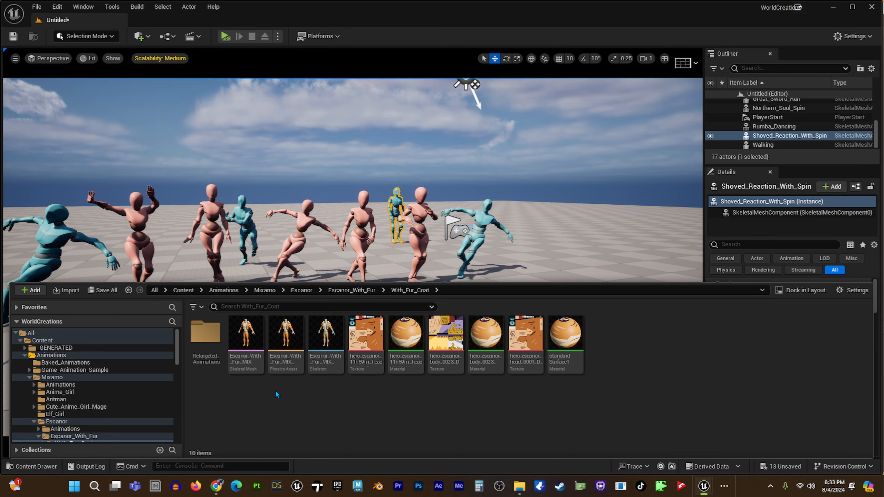
drag(246, 334, 296, 339)
key(f)
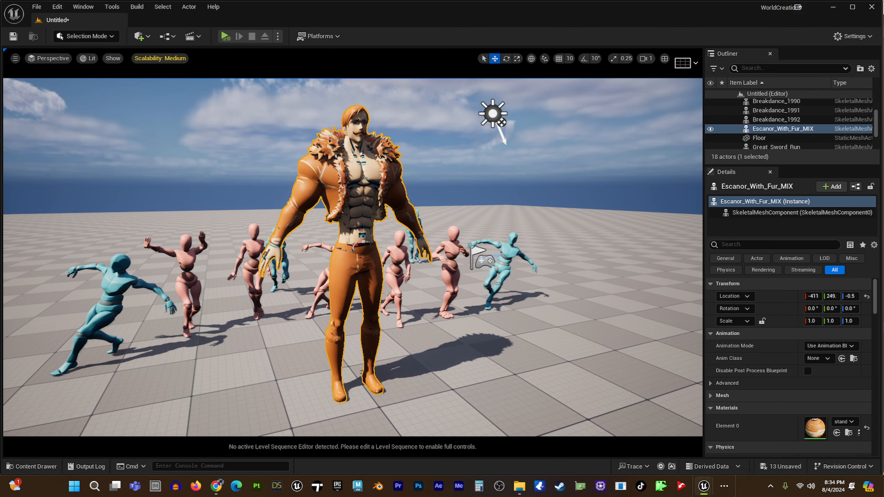
- Delete the Escanor_With_Fur_MIX character standing in front of the bots from the level
mouse_move(480, 350)
alt+mouse_down()
mouse_move(449, 361)
mouse_move(469, 357)
mouse_move(466, 347)
alt+mouse_up()
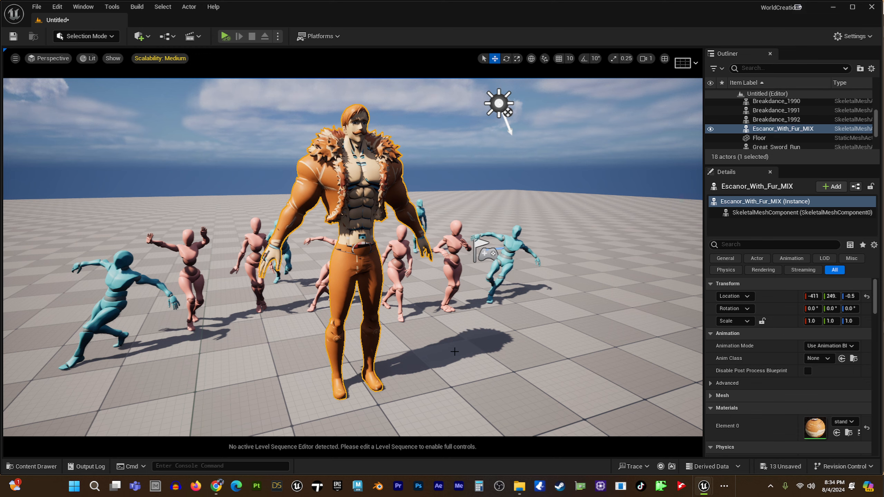
click(454, 352)
key(ctrl+space)
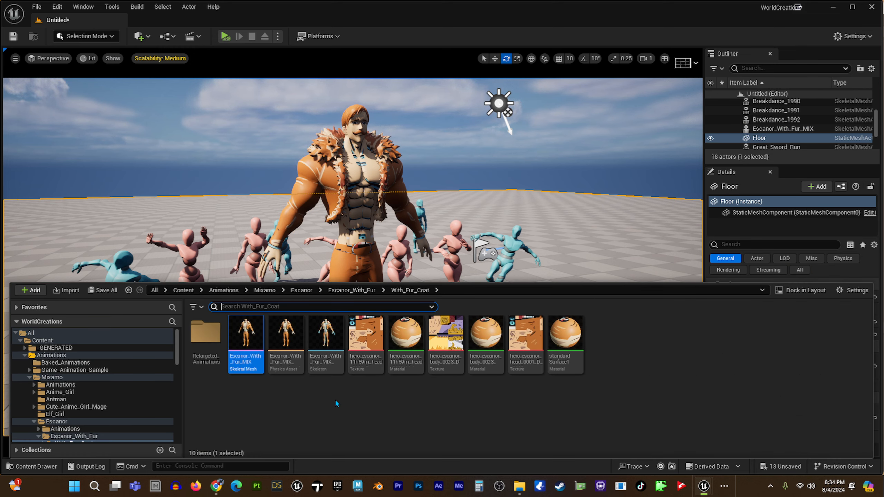
click(344, 153)
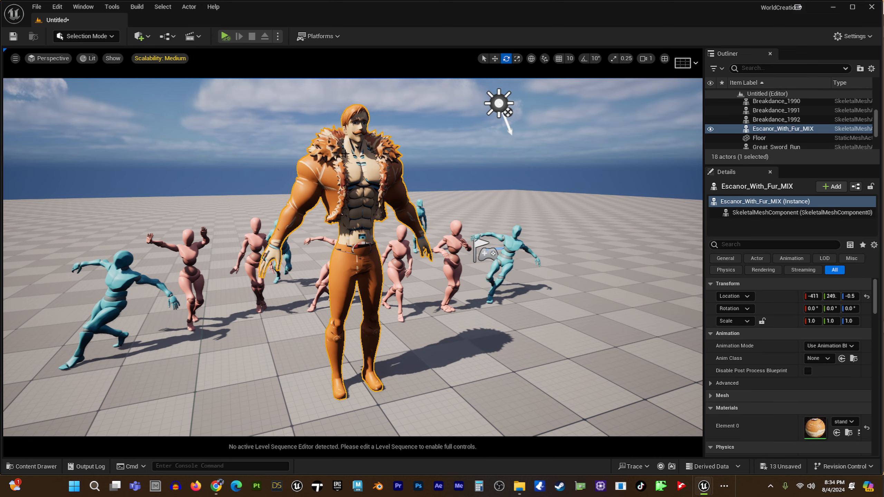
key(Delete)
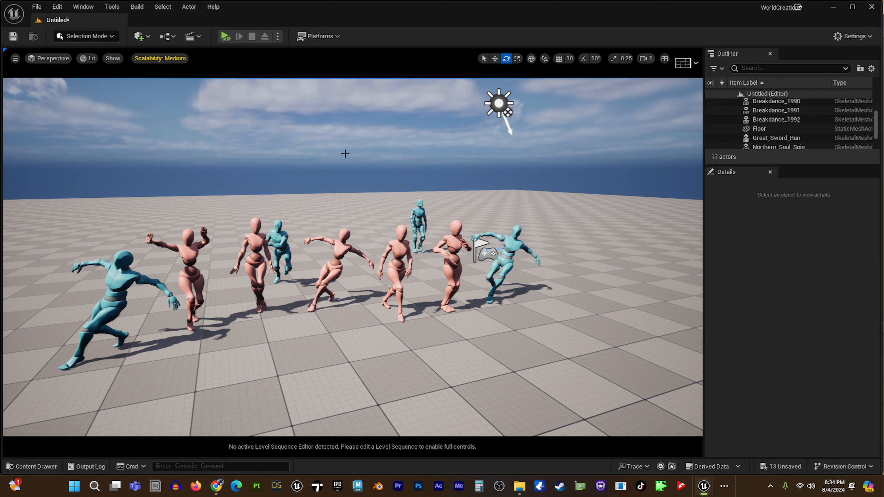
- Browse to the Ladies folder under Animations/Mixamo/XY_Bots, preview the Rumba_Dancing animation sequence, and close its editor
key(ctrl+space)
scroll(124, 377, down, 2)
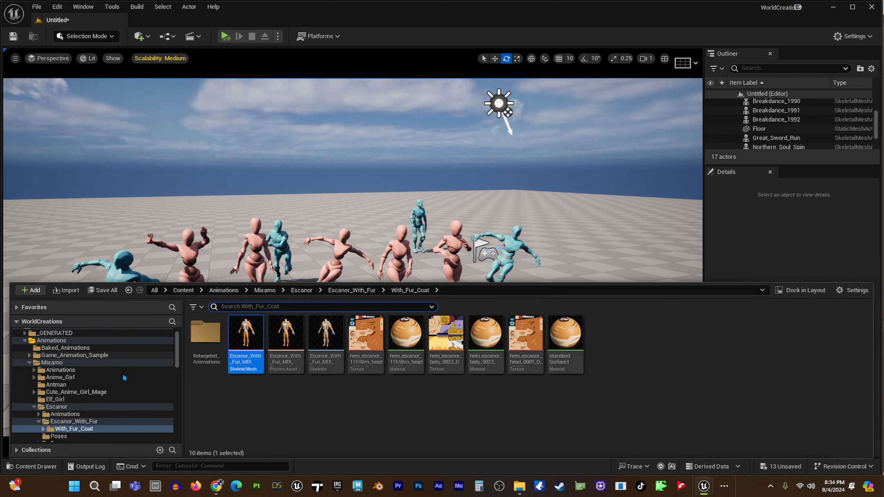
scroll(124, 377, up, 2)
click(47, 343)
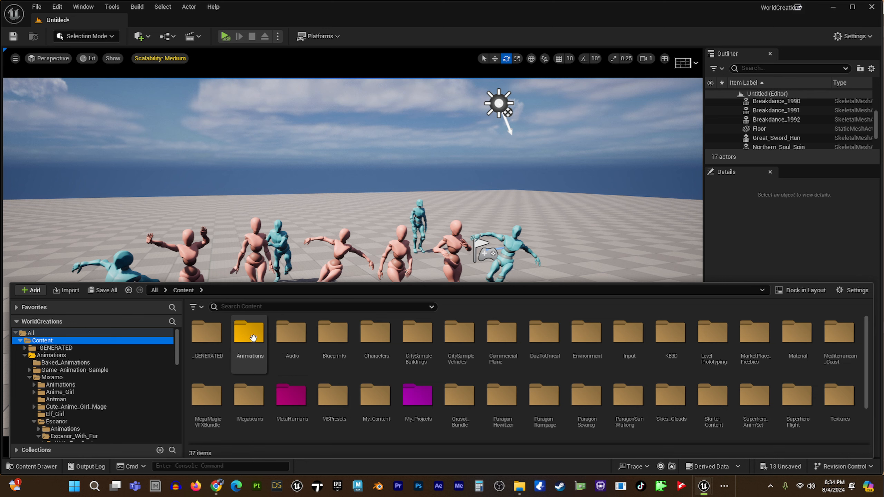
double_click(249, 336)
double_click(289, 344)
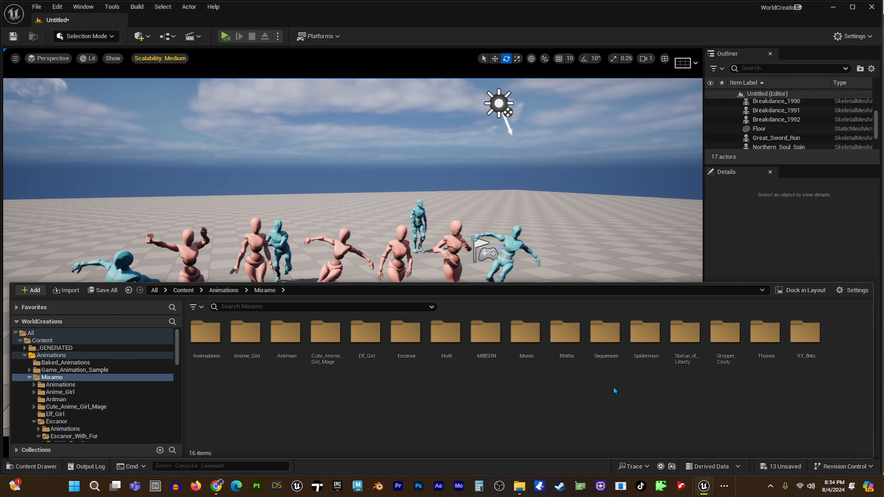
click(806, 344)
double_click(806, 343)
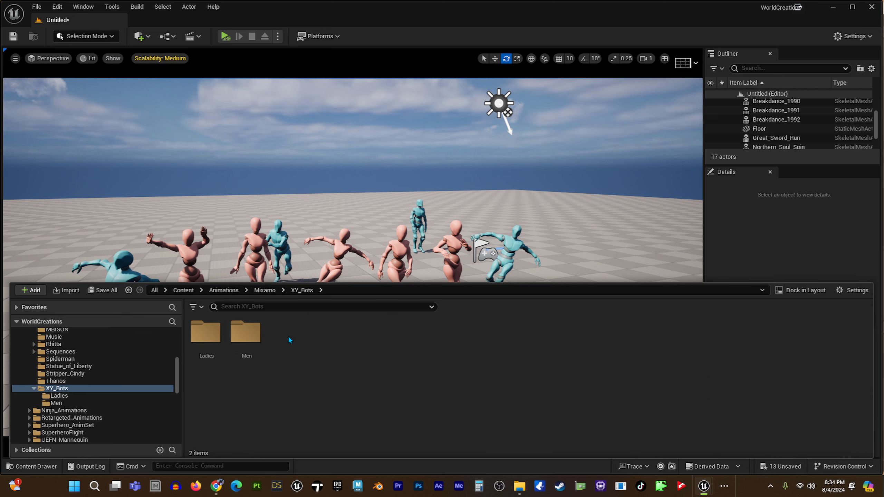
double_click(206, 332)
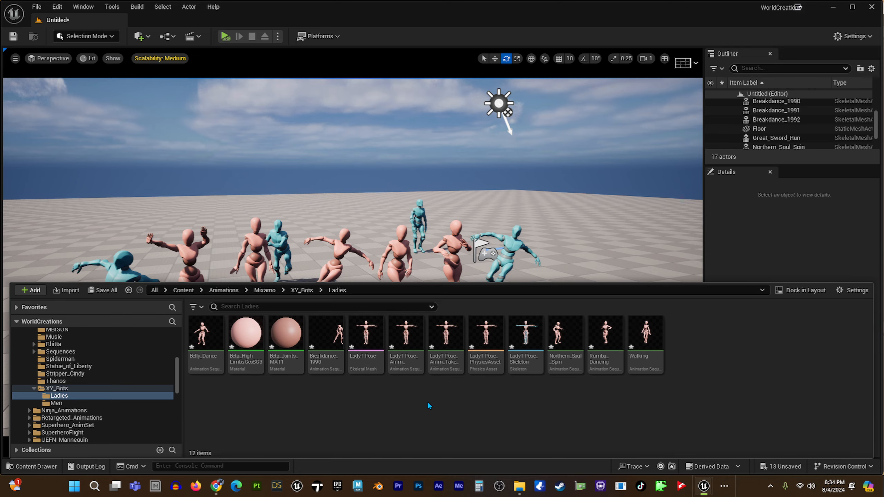
double_click(607, 344)
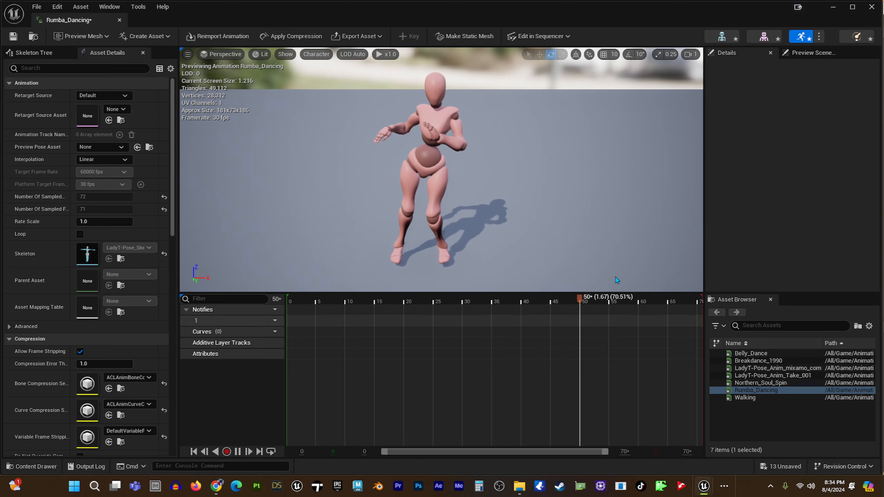
click(879, 10)
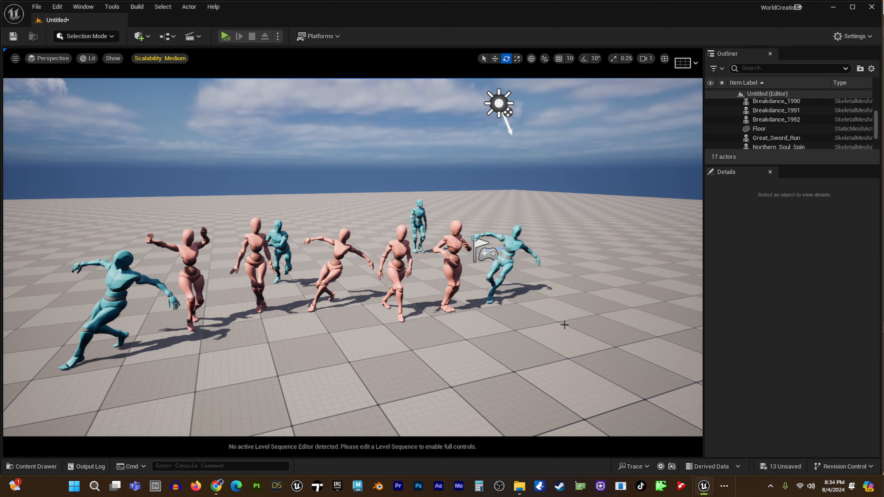
- Start retargeting the Rumba_Dancing animation and set Escanor_With_Fur_MIX as the target skeletal mesh
key(ctrl+space)
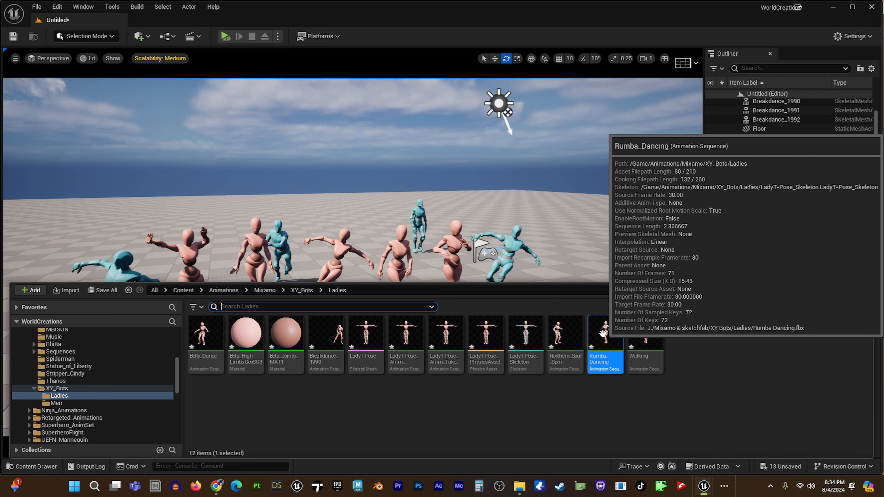
right_click(602, 334)
mouse_move(605, 339)
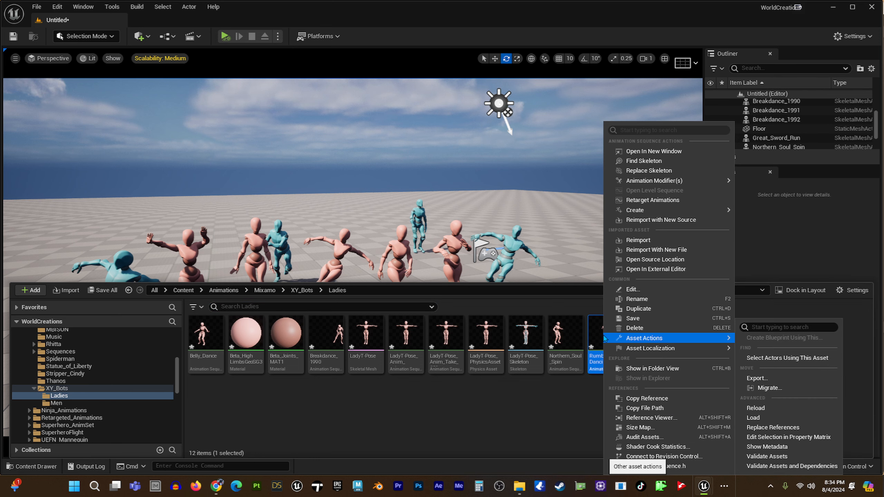
click(663, 200)
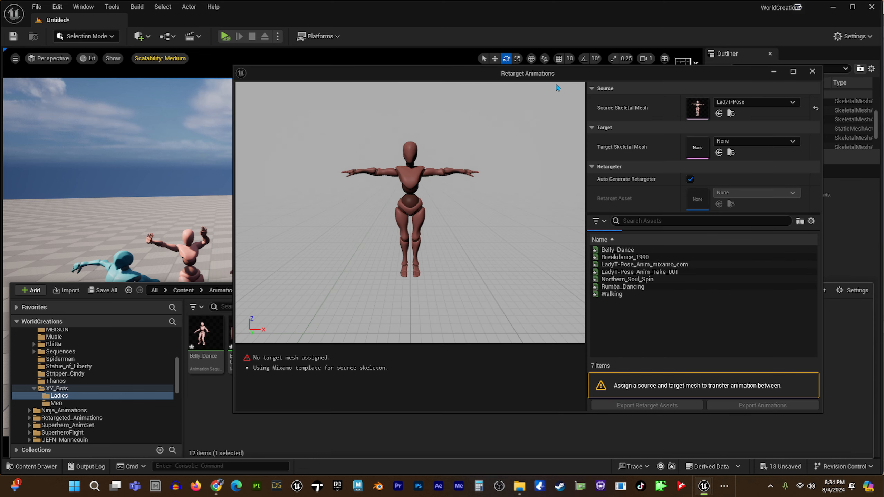
drag(551, 76, 480, 76)
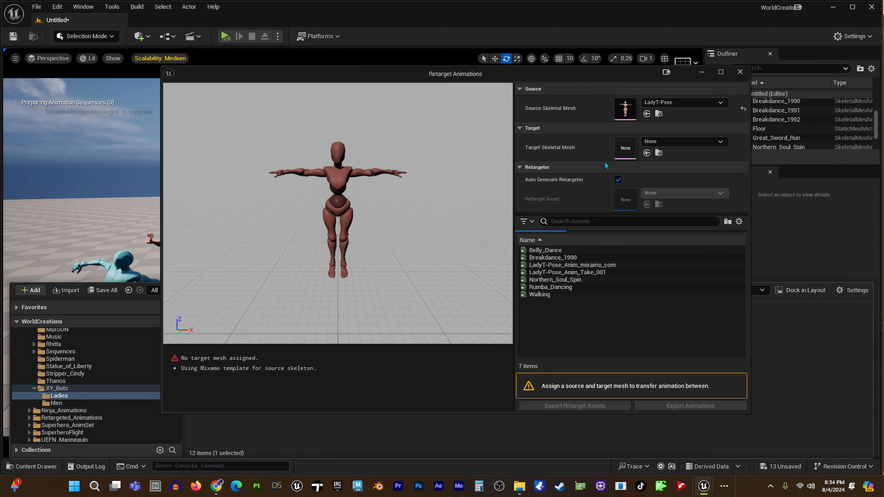
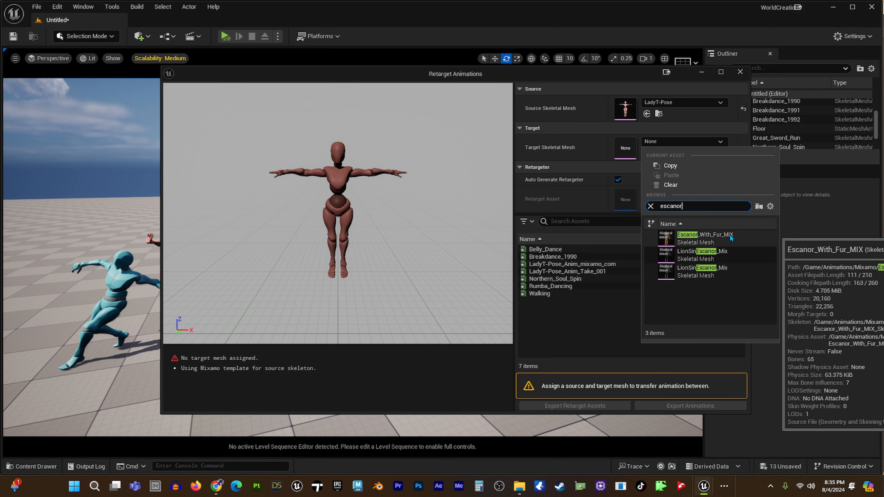
click(729, 235)
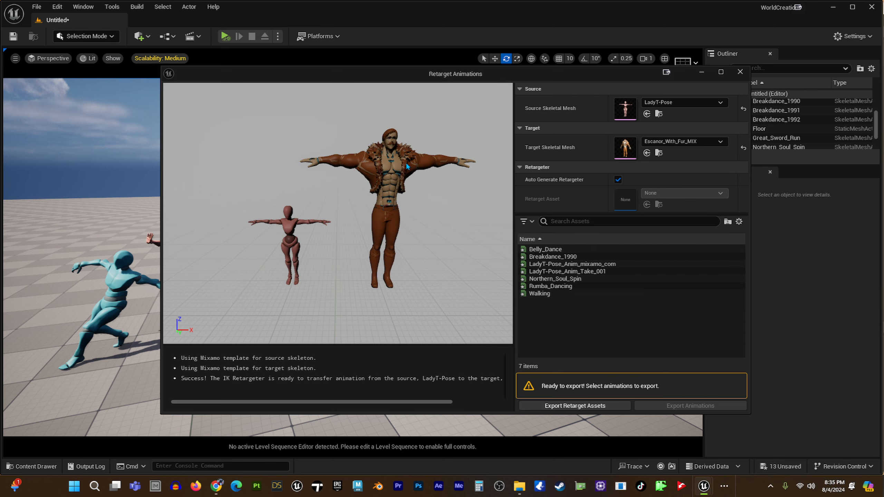
- Examine the LadyT-Pose source and the Escanor target from several angles to compare their poses in the retarget preview
alt+drag(324, 194, 351, 206)
mouse_move(326, 195)
alt+right_down()
mouse_move(293, 195)
mouse_move(325, 196)
alt+right_up()
alt+drag(368, 235, 324, 233)
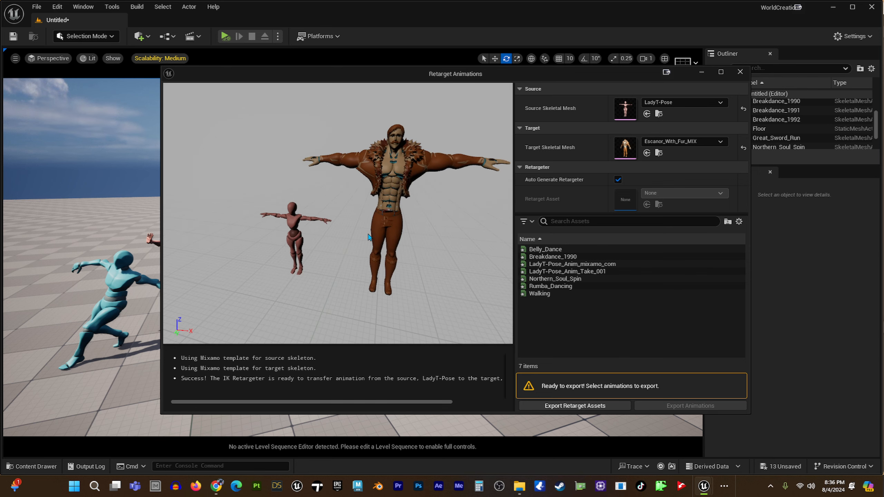
right_drag(458, 256, 482, 259)
alt+drag(457, 256, 487, 253)
right_drag(487, 254, 473, 257)
right_drag(355, 271, 343, 271)
alt+drag(347, 274, 366, 275)
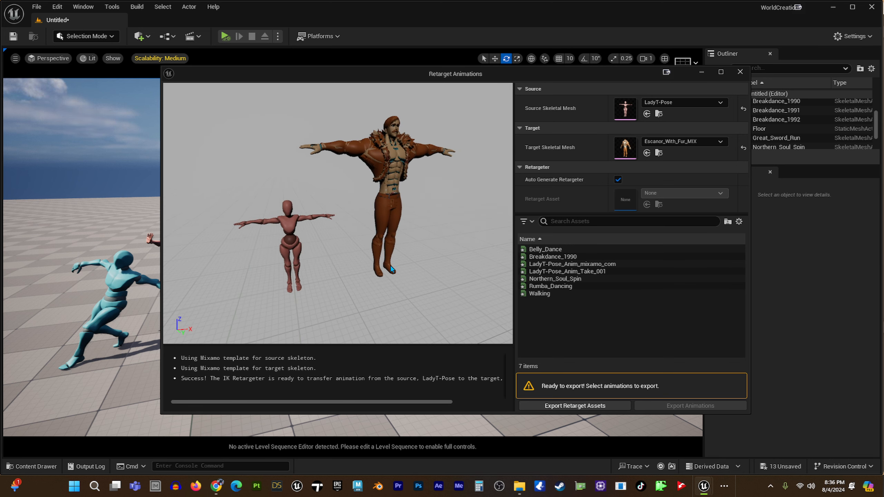
alt+drag(408, 271, 293, 265)
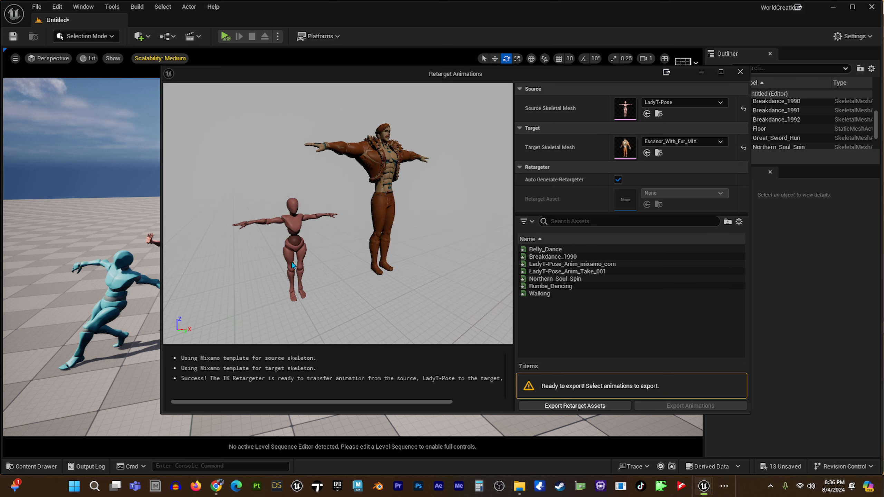
alt+drag(351, 224, 327, 224)
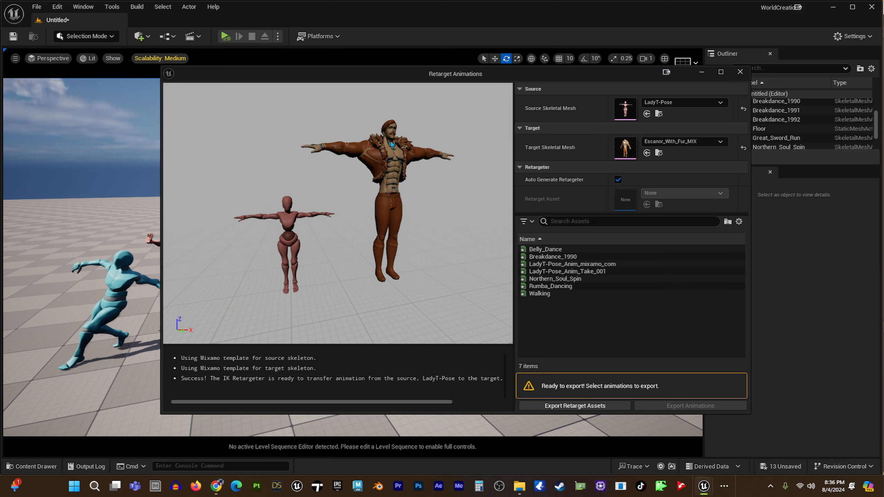
- Preview Belly_Dance, Breakdance_1990, both LadyT-Pose animations and Northern_Soul_Spin on the Escanor target
click(561, 249)
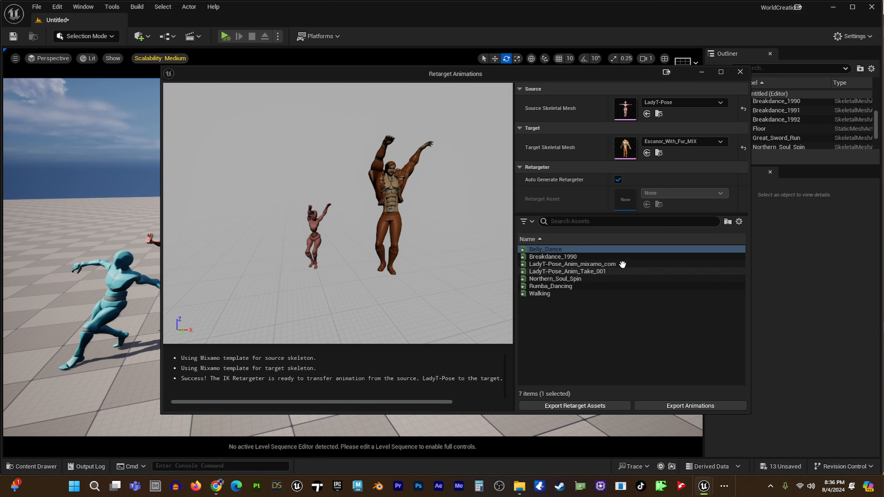
click(616, 257)
click(620, 264)
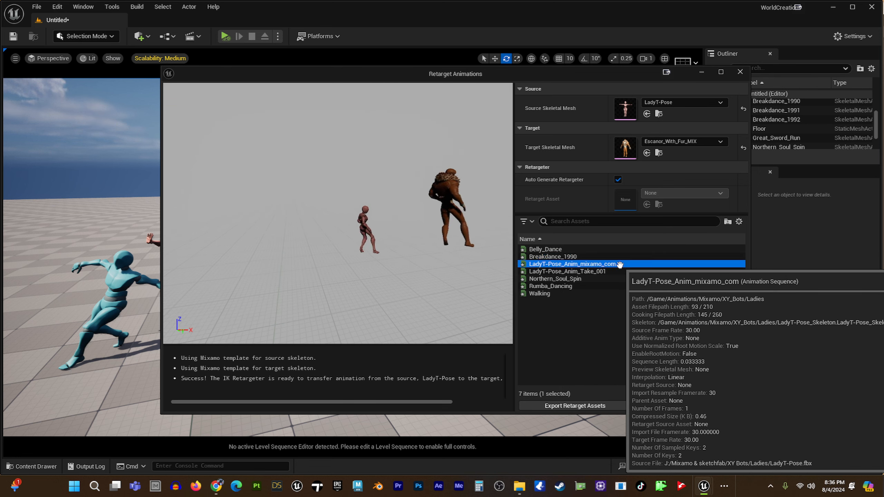
click(594, 271)
click(571, 279)
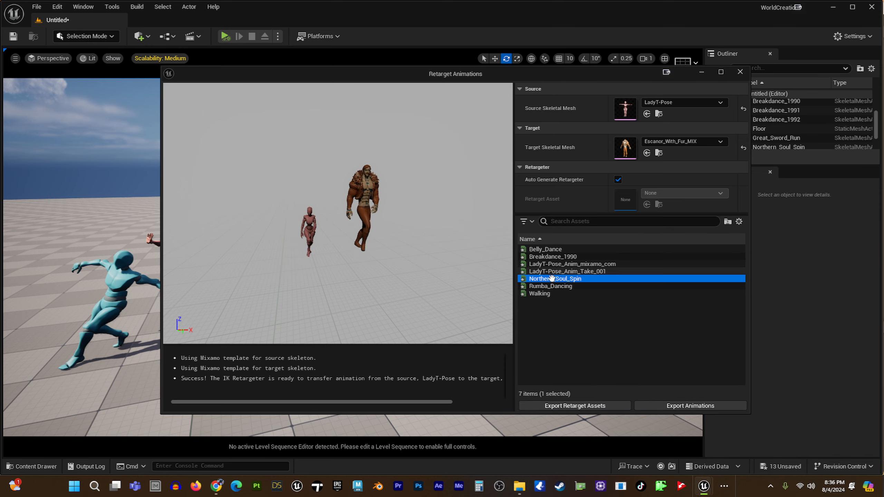
mouse_move(557, 286)
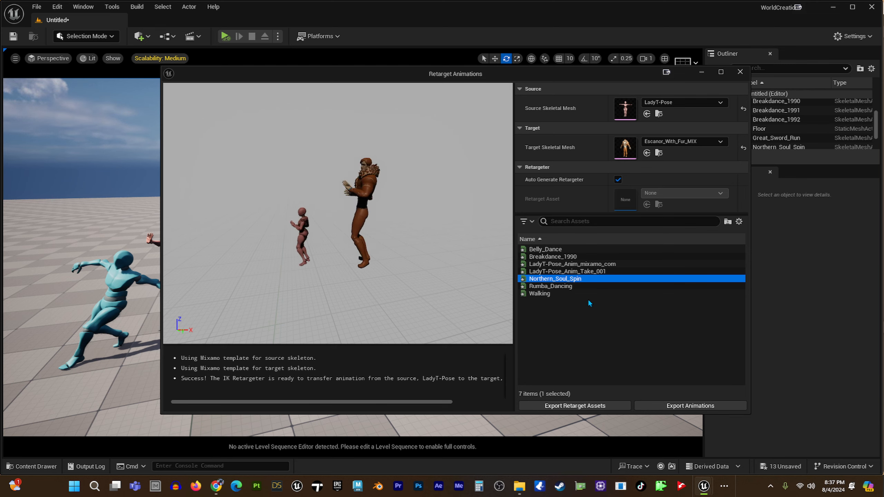
- Select all the retargetable animations from Belly_Dance through Walking
click(554, 257)
click(562, 249)
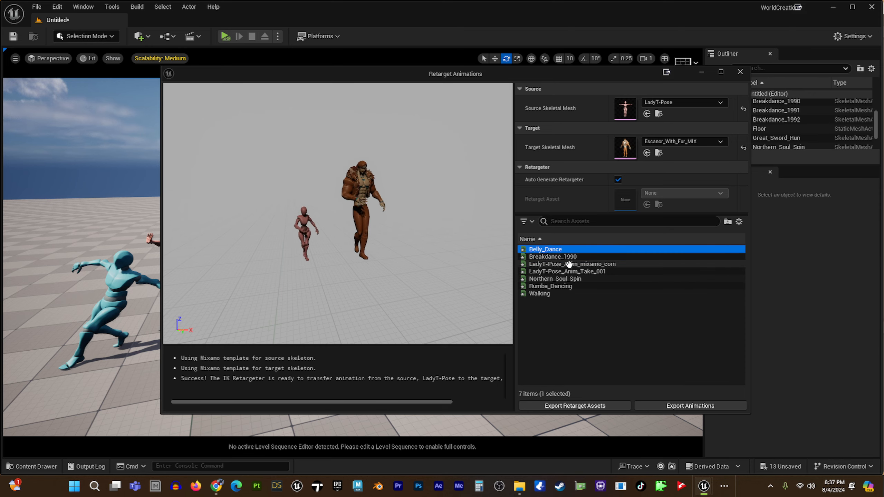
shift+click(555, 294)
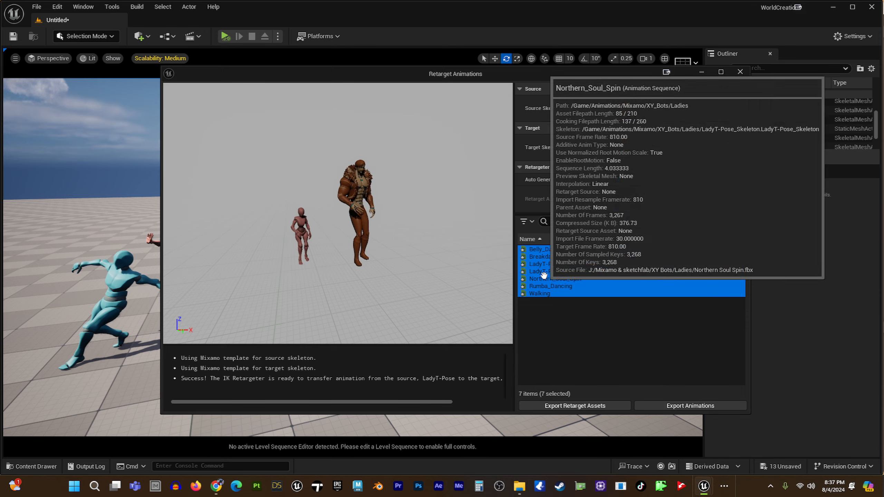
- Play Belly_Dance, the LadyT-Pose animations and Northern_Soul_Spin one after another again to compare source and target
click(557, 249)
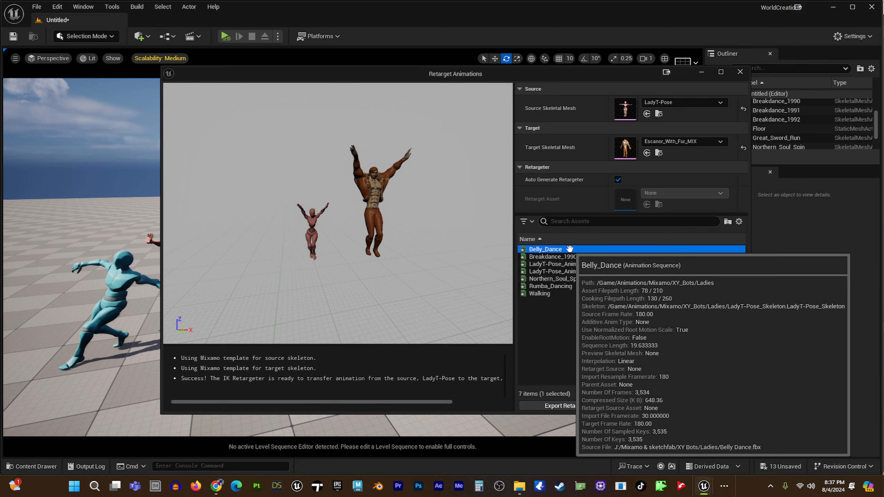
click(577, 264)
click(578, 272)
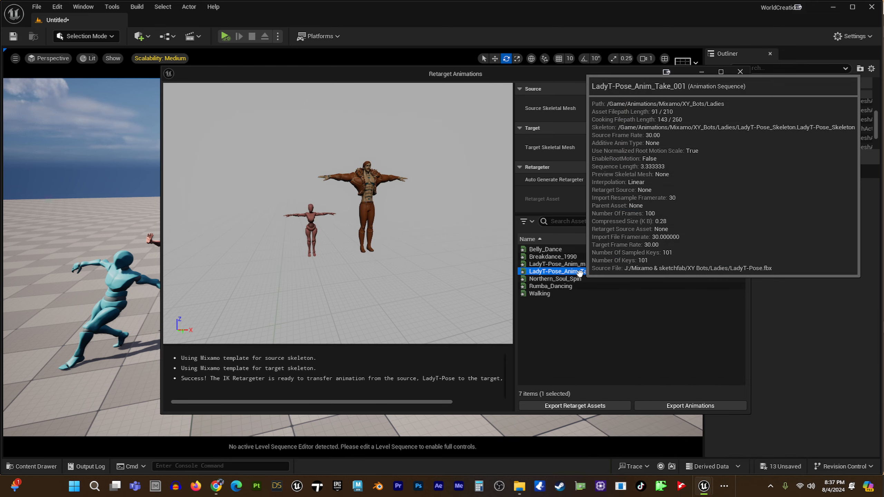
click(570, 279)
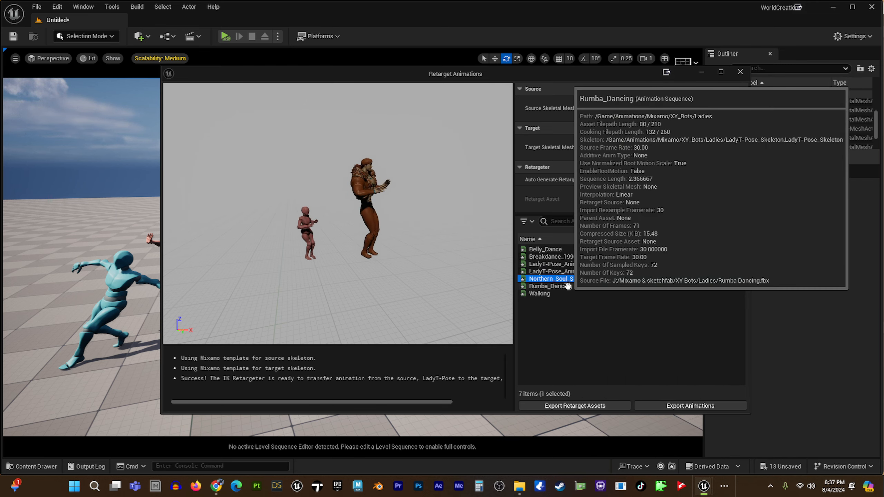
- Select Rumba_Dancing and preview it up close on the LadyT-Pose source and the Escanor target
click(567, 286)
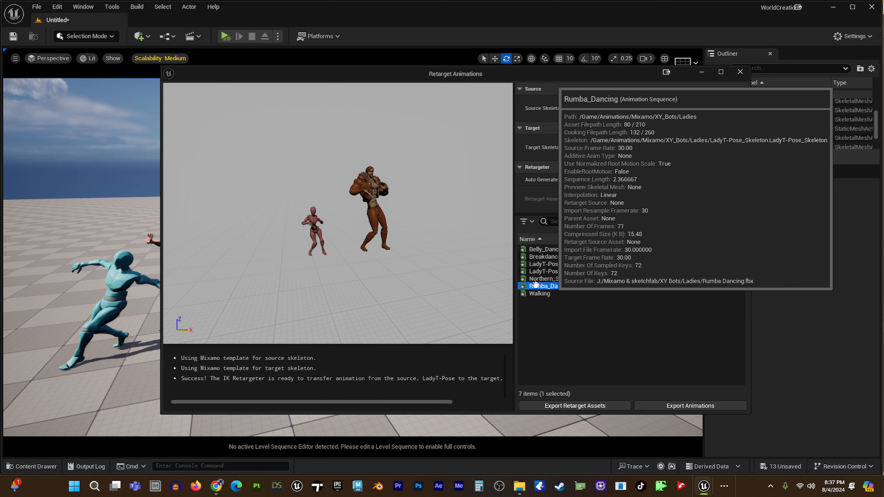
scroll(379, 251, up, 5)
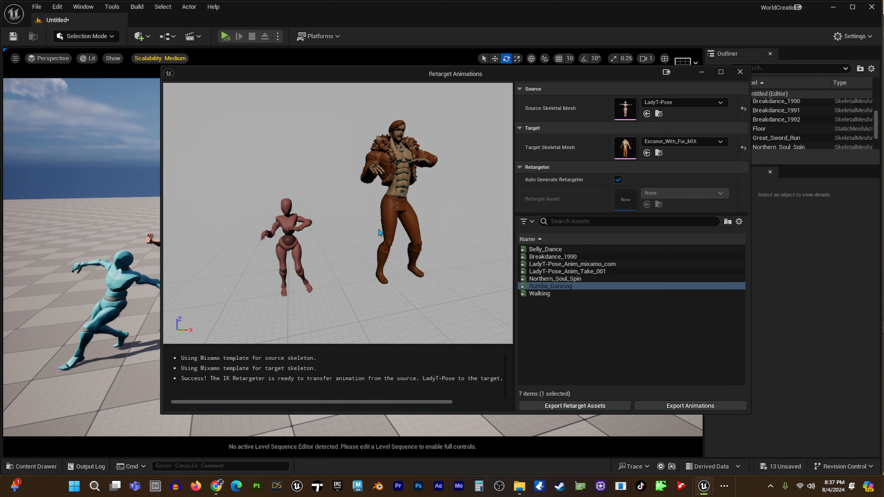
middle_drag(380, 234, 414, 224)
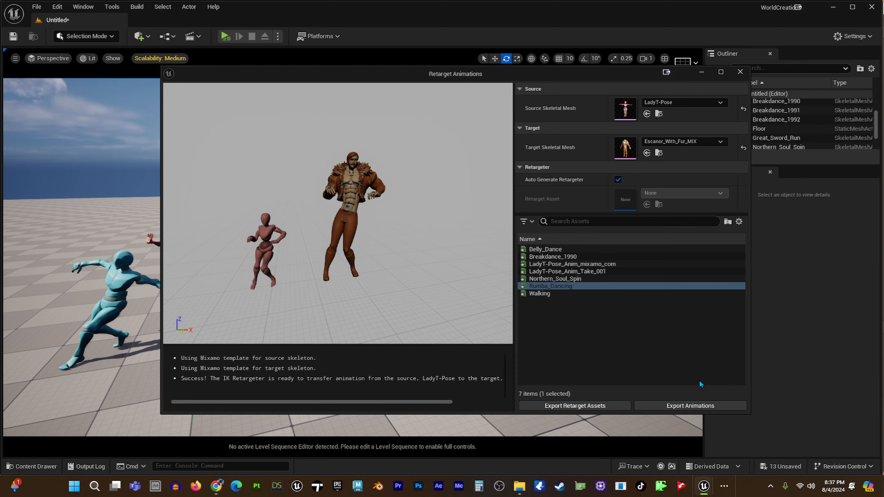
- Start exporting the animation and choose Animations/Mixamo/Escanor/Escanor_With_Fur/With_Fur_Coat/Retargeted_Animations as the export folder
click(679, 407)
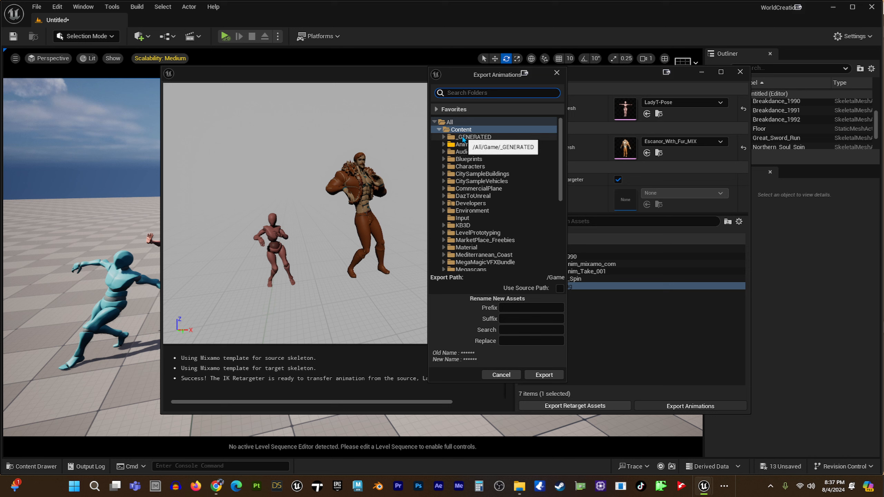
click(443, 144)
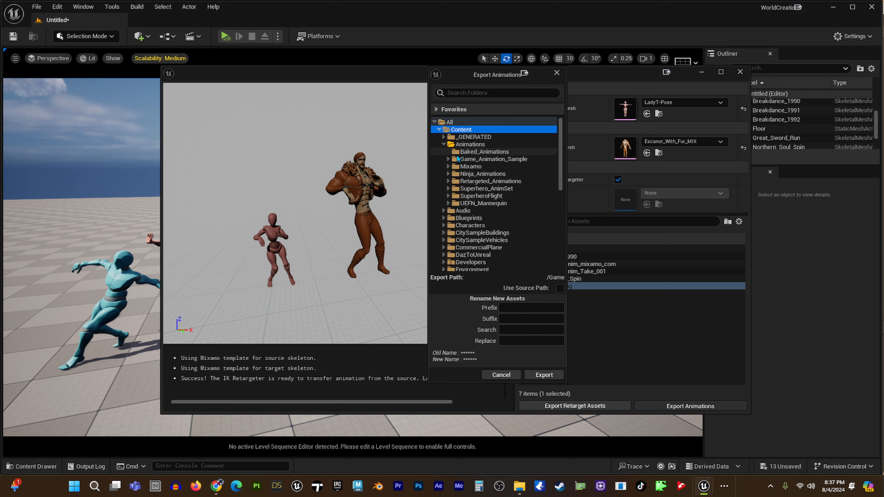
click(448, 166)
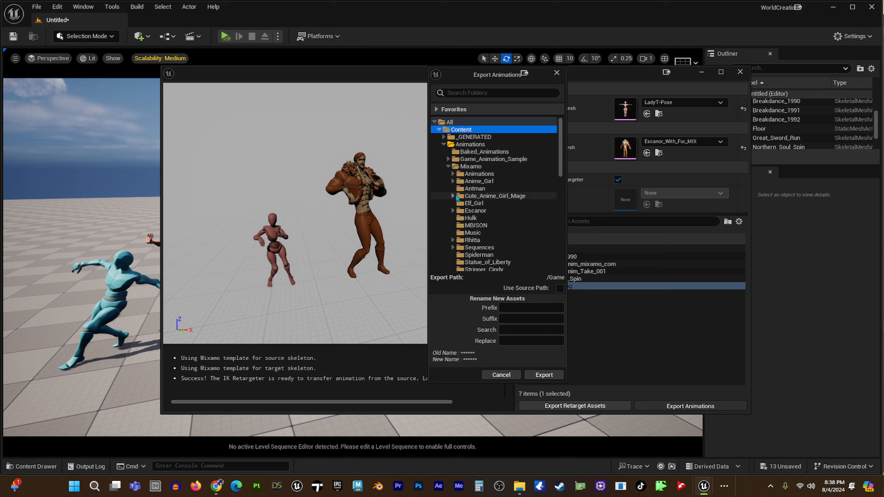
click(453, 211)
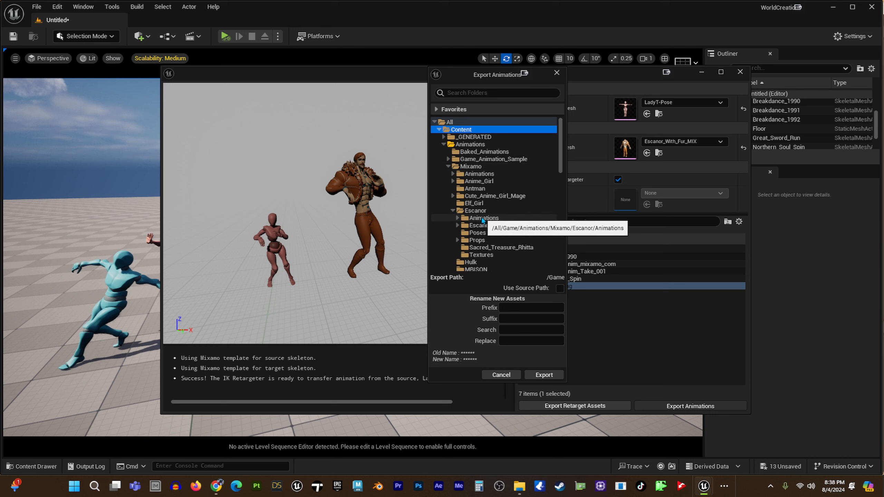
click(457, 219)
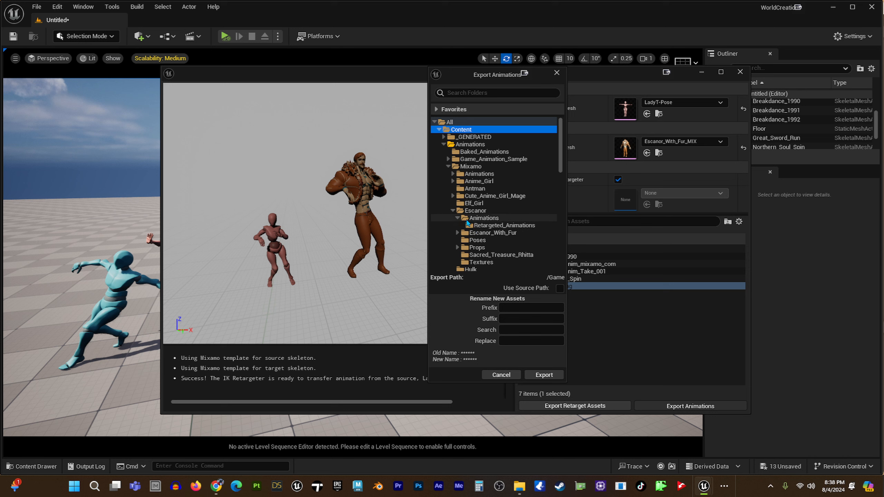
right_click(467, 218)
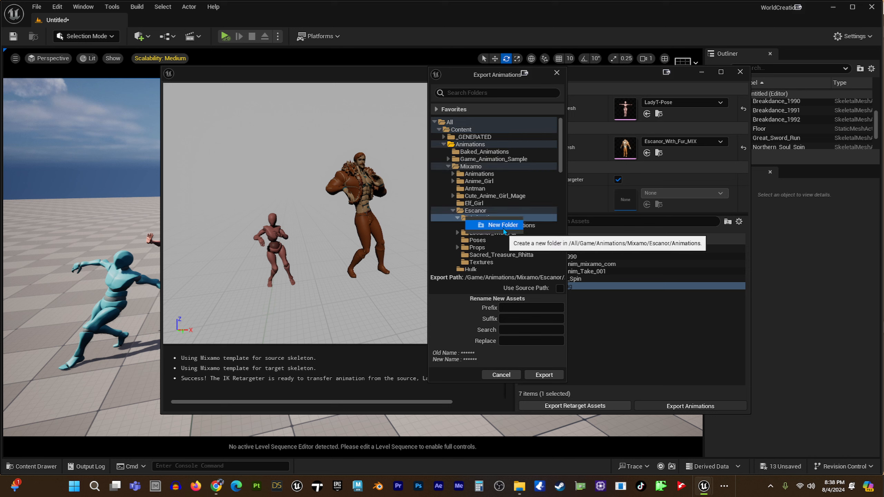
click(487, 226)
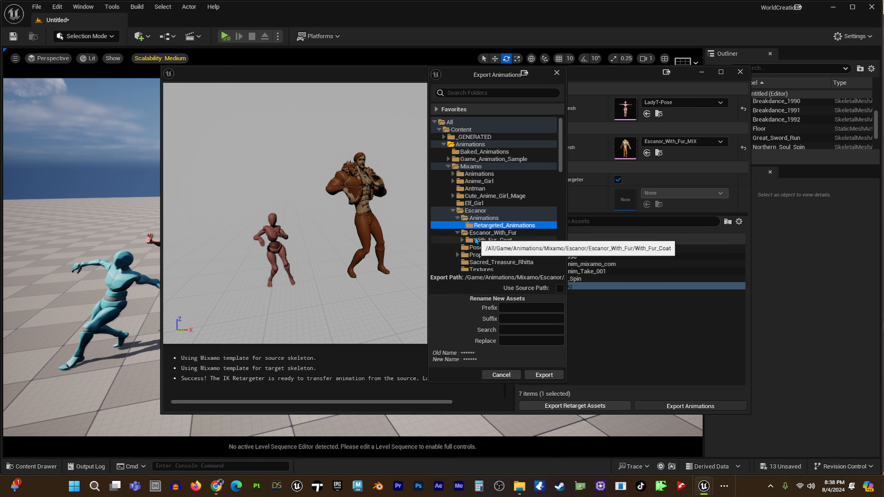
click(508, 247)
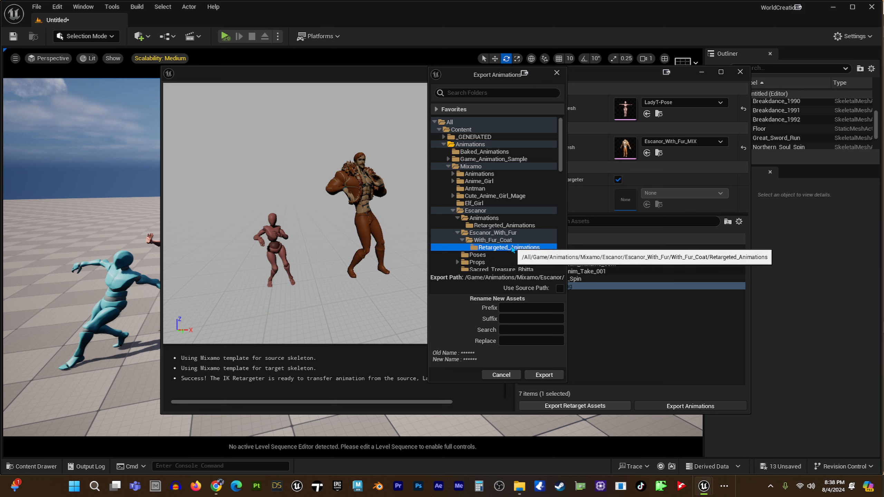
- Export the retargeted Rumba_Dancing with referenced assets included and without overwriting existing files
click(538, 376)
drag(841, 184, 376, 174)
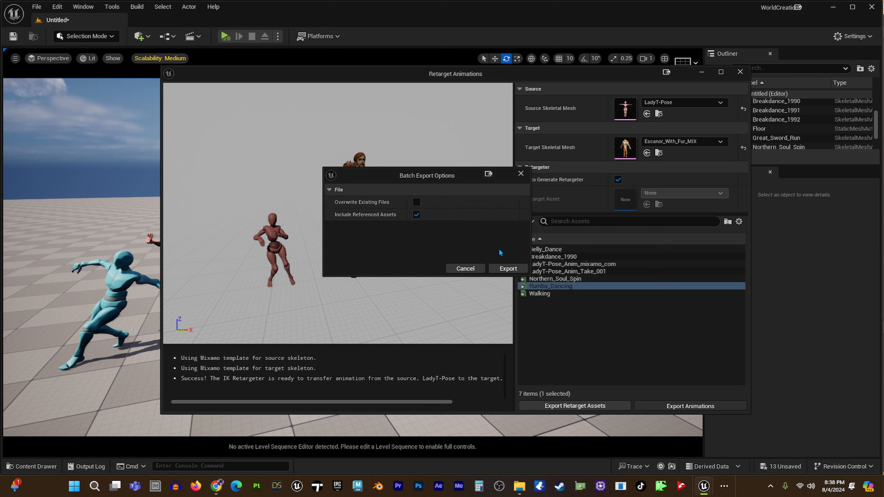
drag(444, 183, 375, 170)
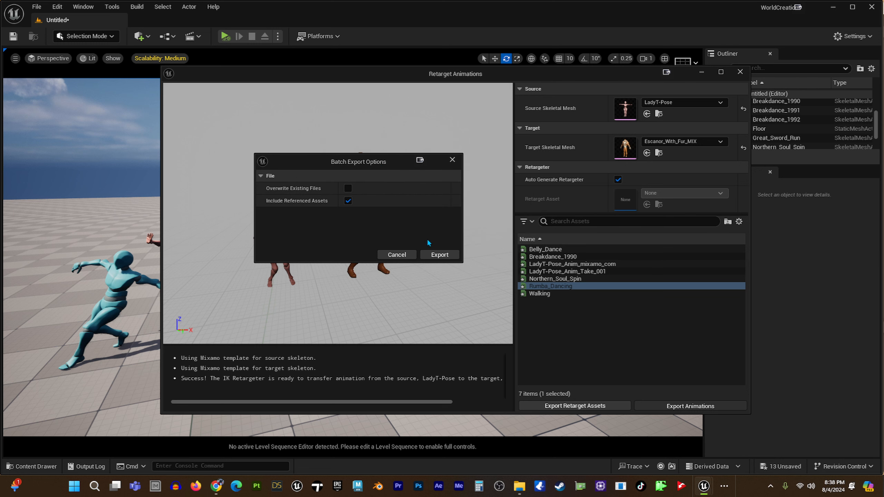
click(440, 255)
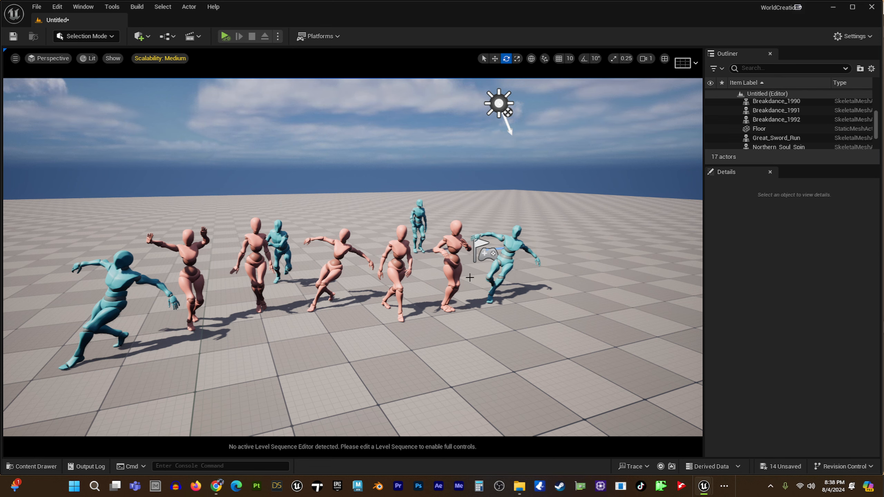
- Browse the project content to the Retargeted_Animations folder inside Escanor_With_Fur/With_Fur_Coat
key(ctrl+space)
scroll(115, 356, up, 4)
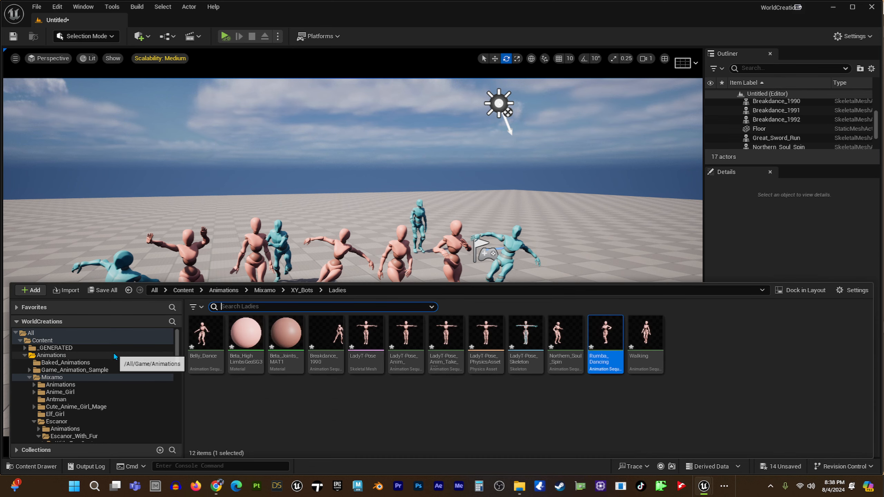
click(64, 356)
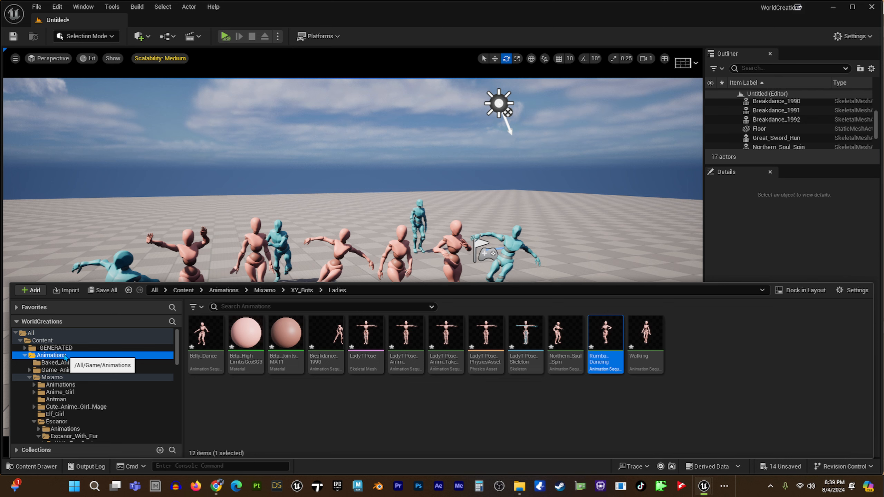
double_click(298, 333)
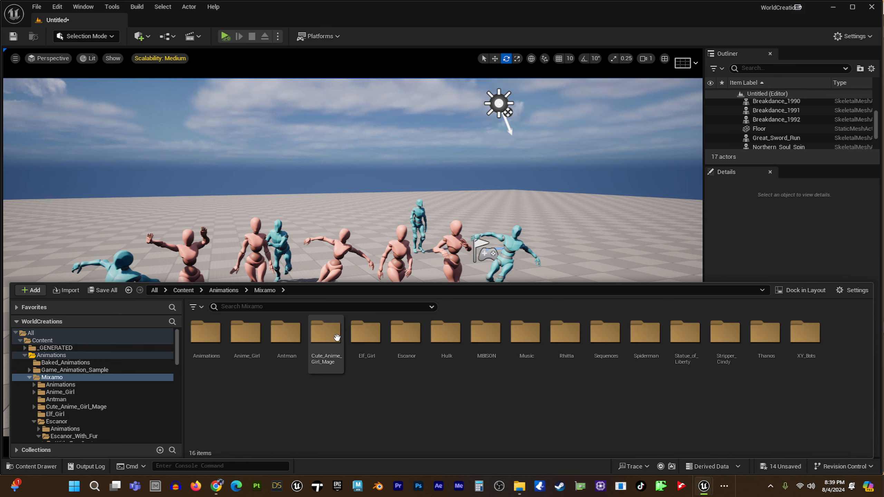
double_click(406, 333)
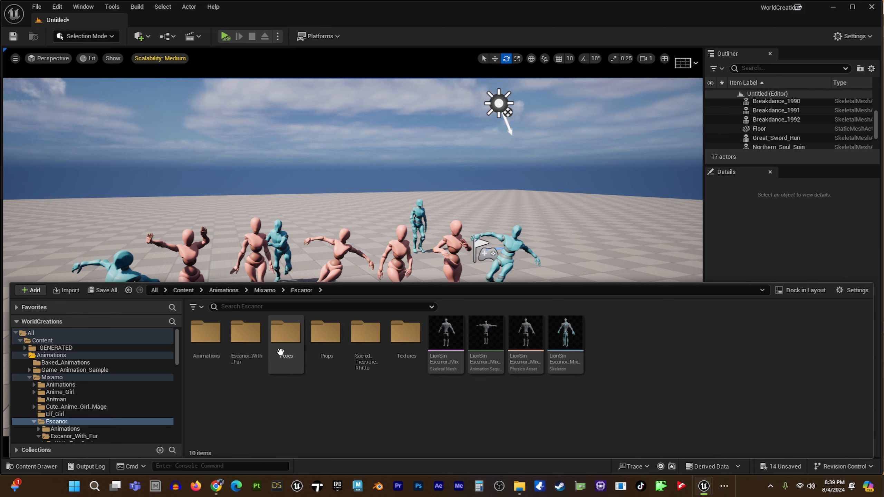
double_click(247, 334)
double_click(212, 332)
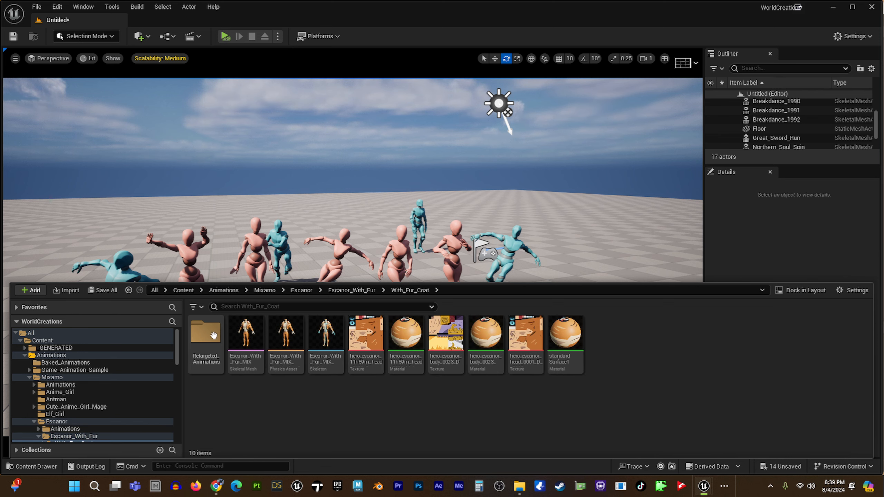
double_click(212, 333)
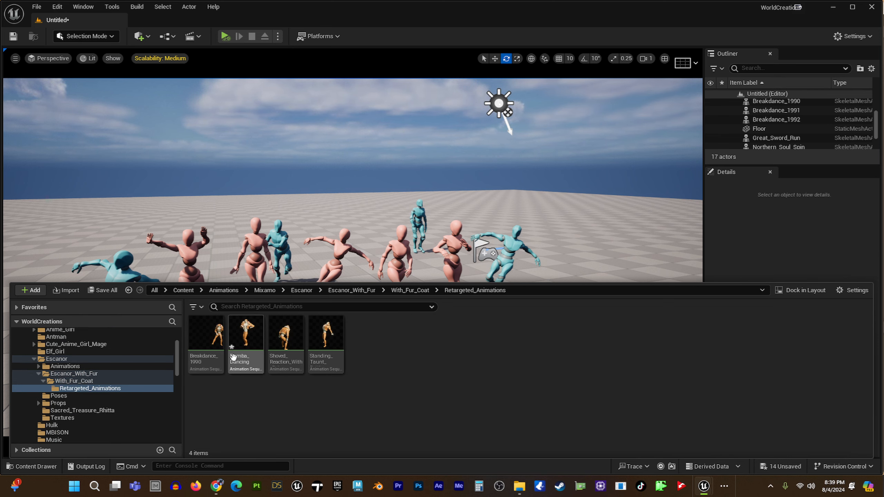
- Open Escanor's Breakdance_1990 animation to watch it, and close its editor
click(221, 342)
double_click(221, 342)
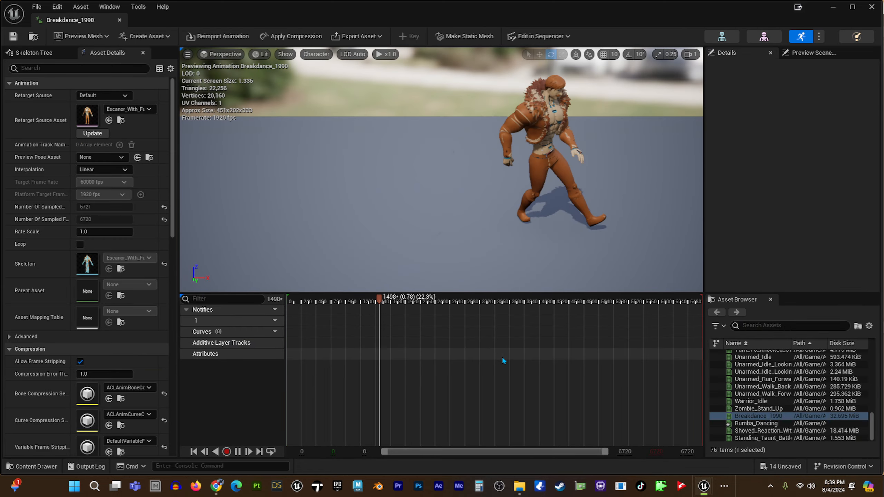
click(871, 7)
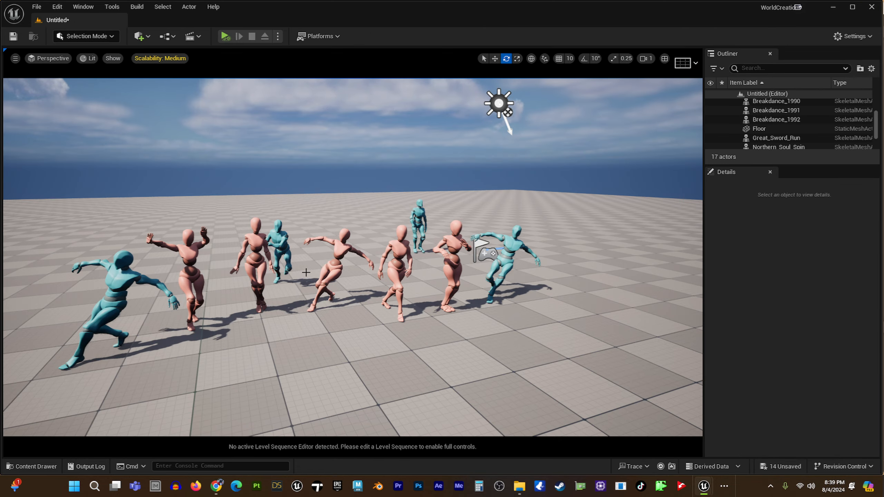
- Open the exported Rumba_Dancing animation and examine it on Escanor from another angle
key(ctrl+space)
click(245, 338)
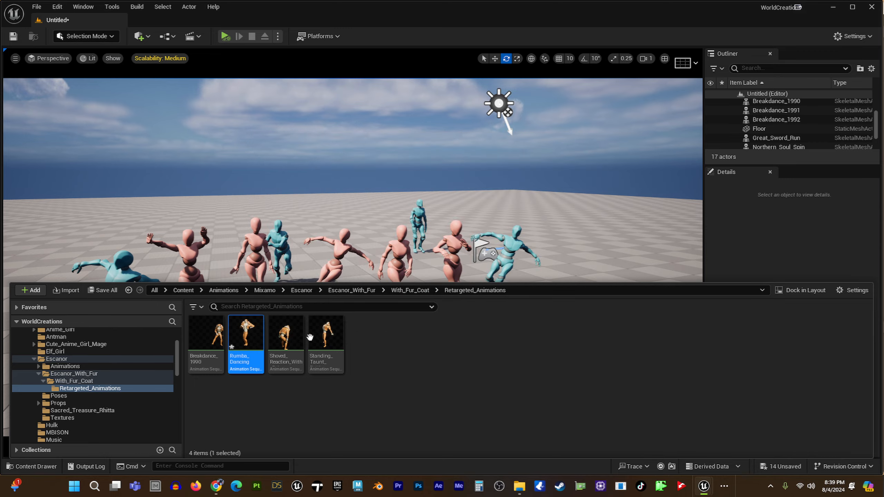
key(Return)
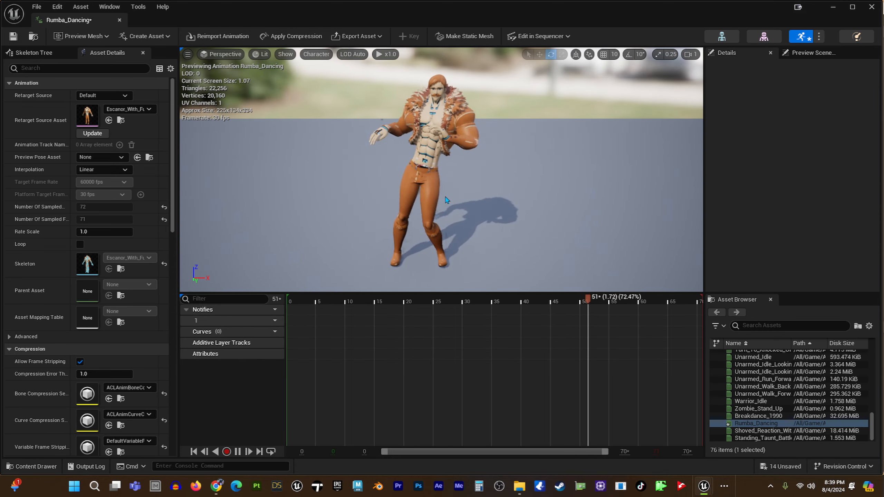
alt+drag(445, 198, 444, 170)
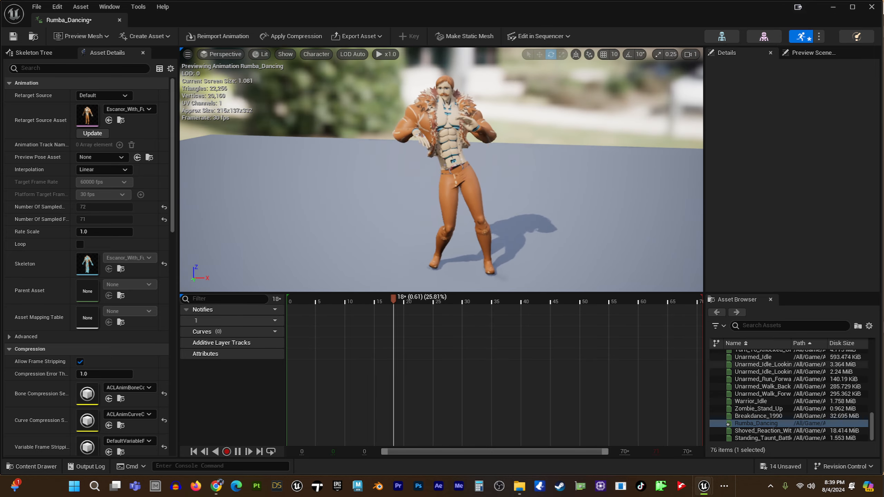
- Preview Escanor's other animations, from Crouch_Idle_02_Looking_Around and Dodging_Right through Great_Sword_Run, Idle, Idle1 and Jumping_over
scroll(800, 393, up, 5)
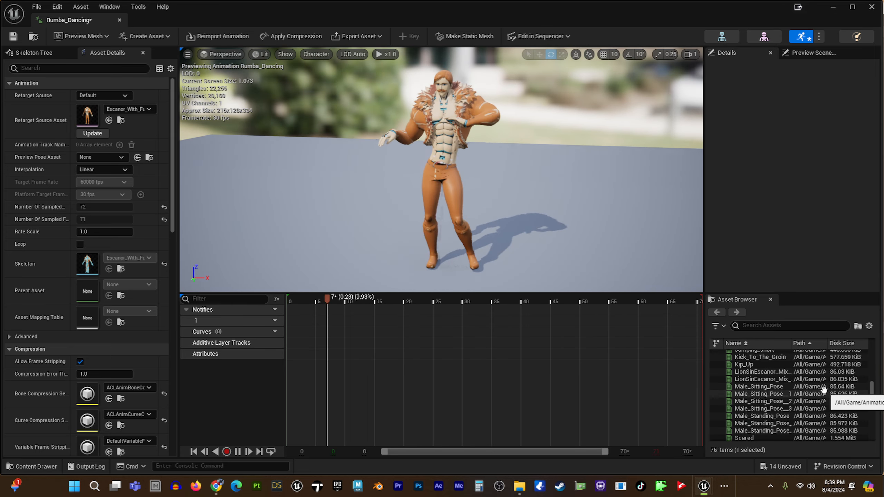
scroll(800, 389, up, 8)
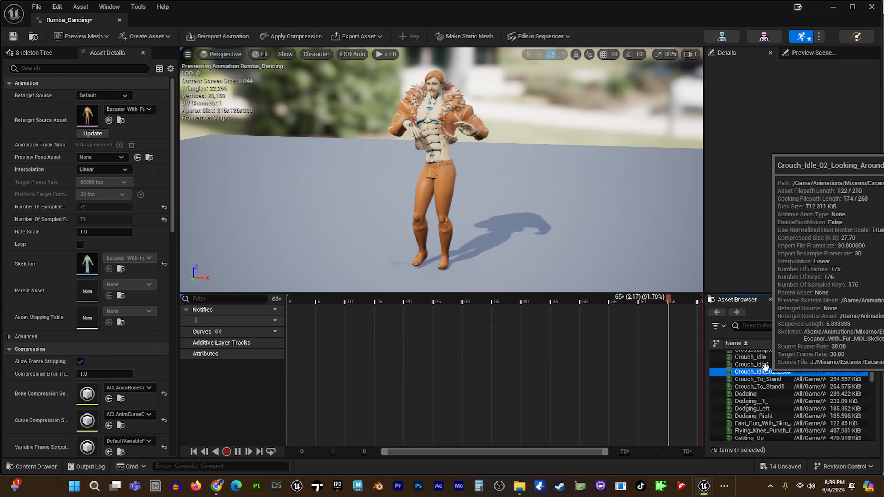
click(752, 416)
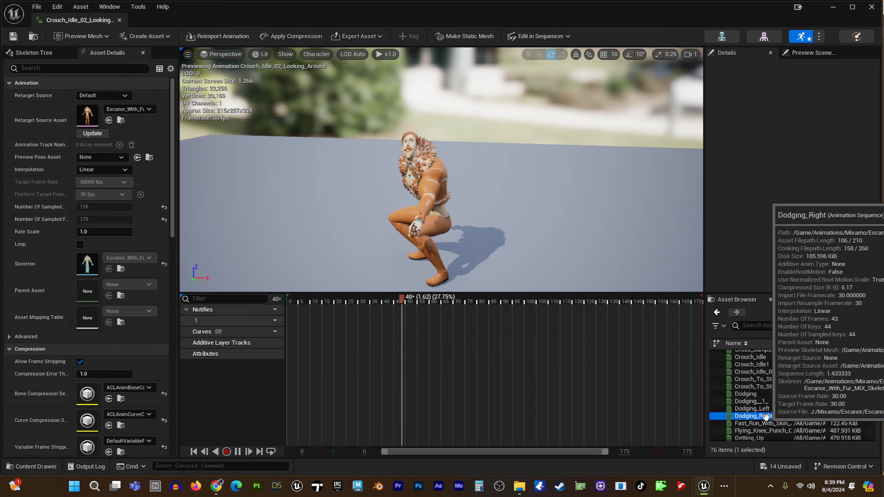
scroll(765, 414, down, 2)
click(764, 408)
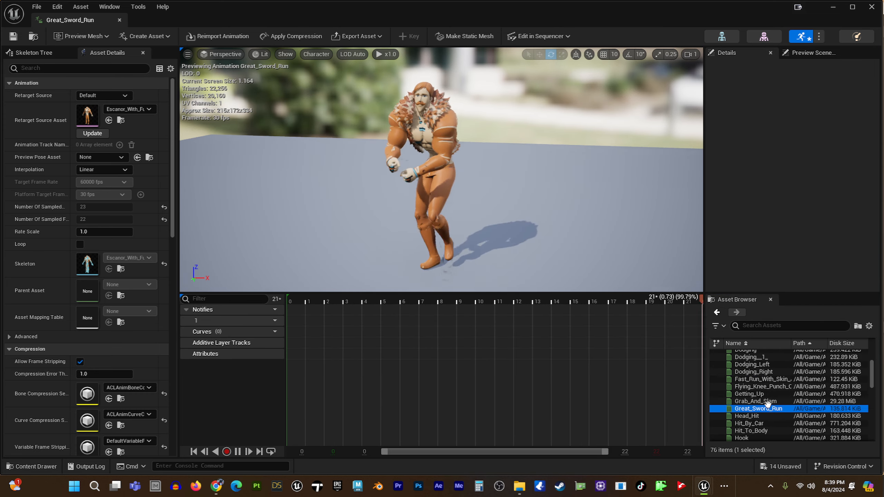
scroll(768, 403, down, 2)
click(748, 400)
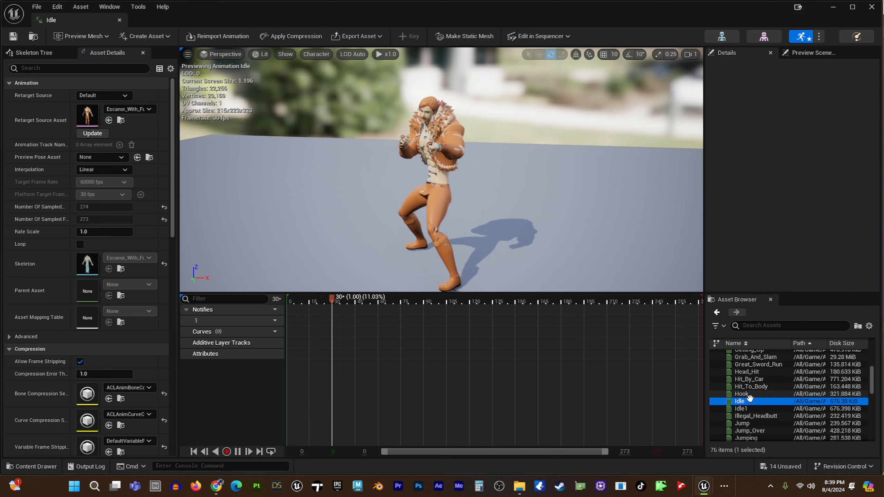
click(741, 409)
scroll(751, 403, down, 3)
click(753, 394)
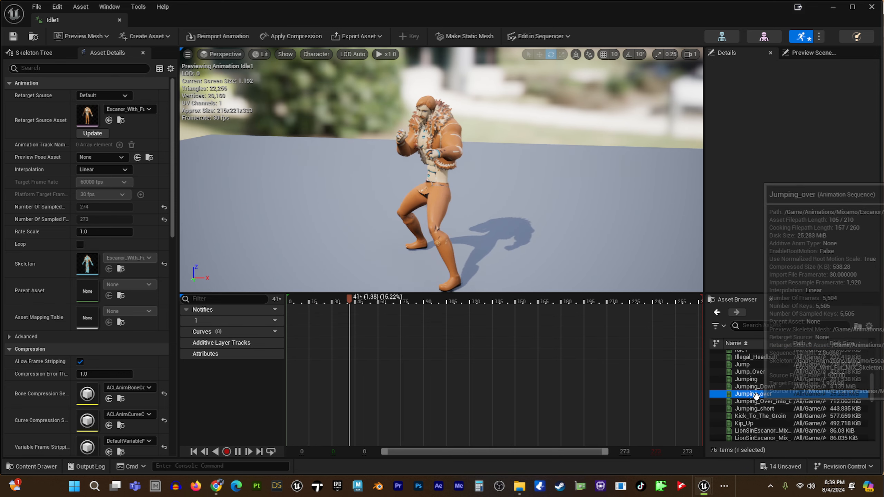
- Preview Male_Sitting_Pose, Scared and a LionSinEscanor_Mix animation on Escanor
scroll(756, 397, down, 2)
click(762, 402)
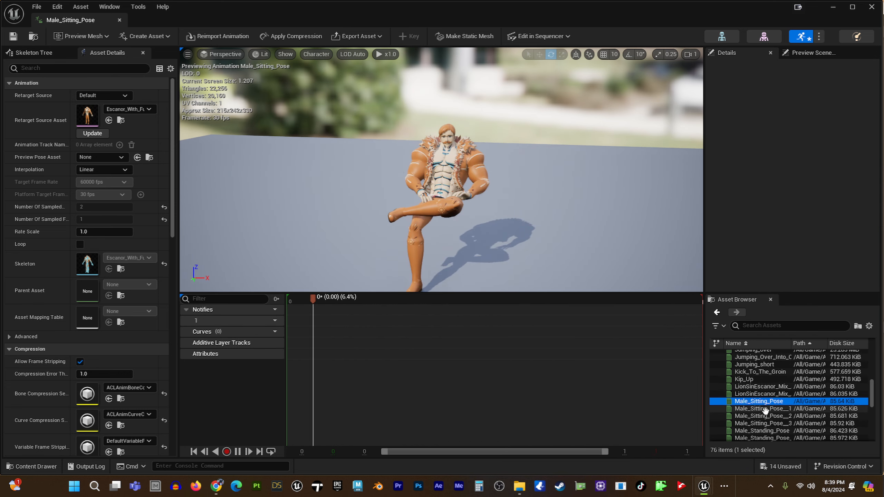
scroll(764, 410, down, 2)
click(764, 409)
scroll(765, 408, up, 1)
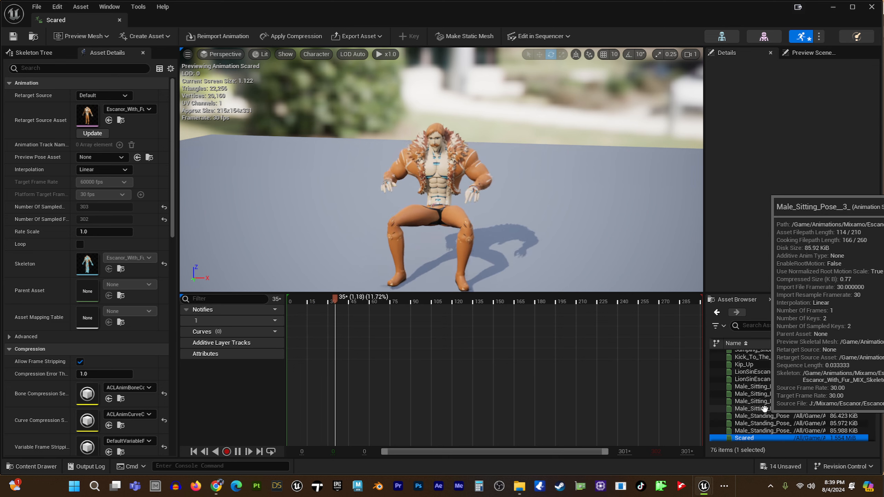
scroll(762, 406, up, 2)
click(755, 400)
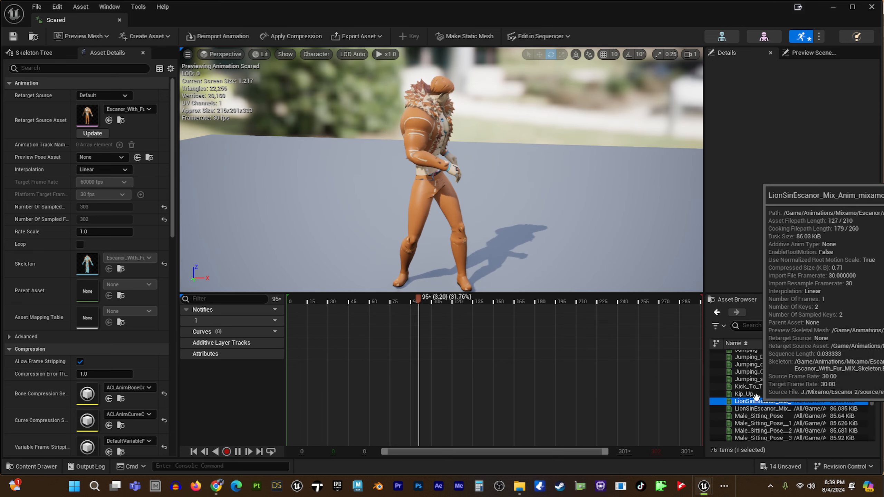
scroll(755, 397, down, 2)
click(755, 393)
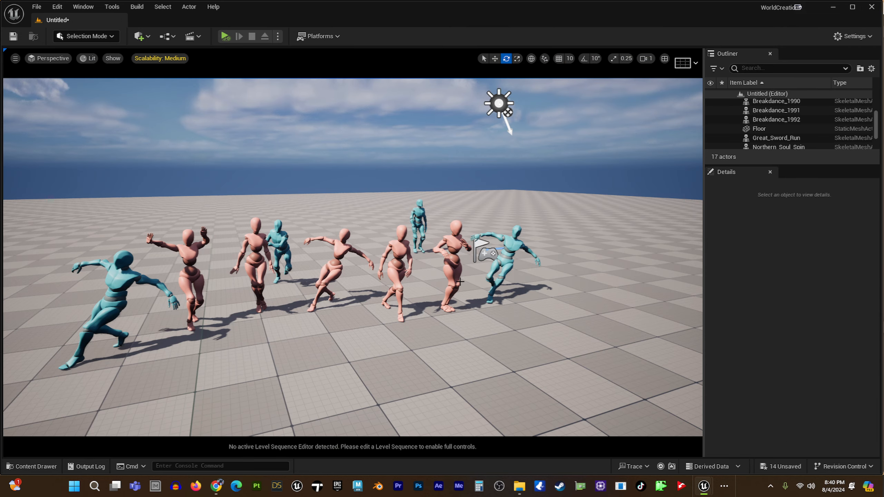
- Place Escanor's retargeted Standing_Taunt_Battlecry animation in the level, in front of the X Bot and Y Bot characters
key(ctrl+space)
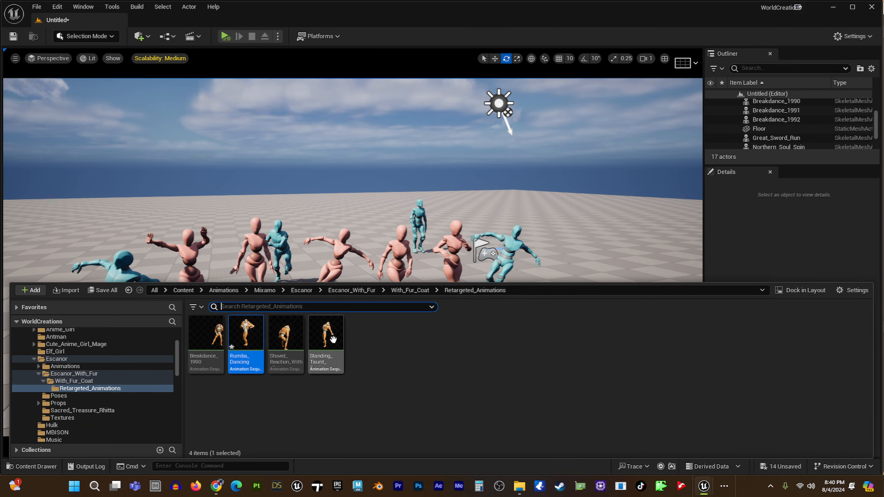
drag(326, 334, 544, 255)
drag(471, 333, 382, 347)
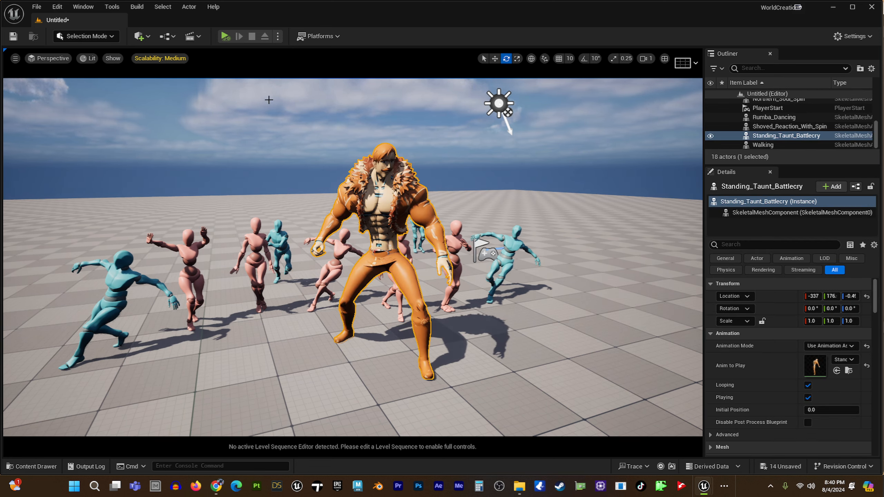
- Play the level in the editor despite the blueprint compilation errors, and close the message log
click(225, 36)
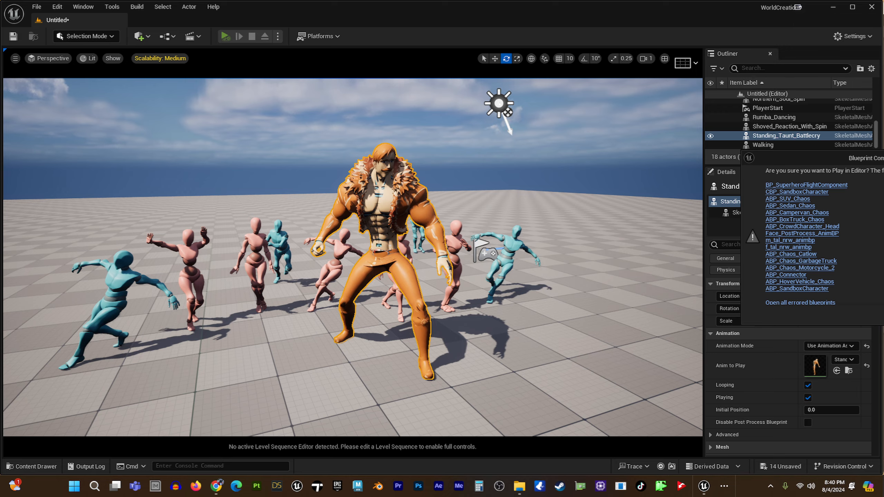
click(883, 315)
click(883, 107)
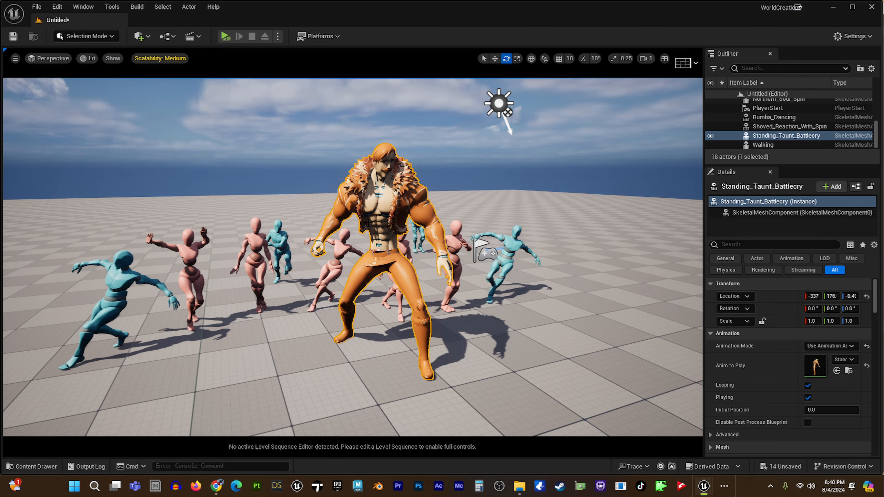
- Reframe the view on Escanor and the bots, try playing the level once more, and dismiss the error windows
mouse_move(368, 223)
alt+mouse_down()
mouse_move(347, 223)
mouse_move(377, 222)
alt+mouse_up()
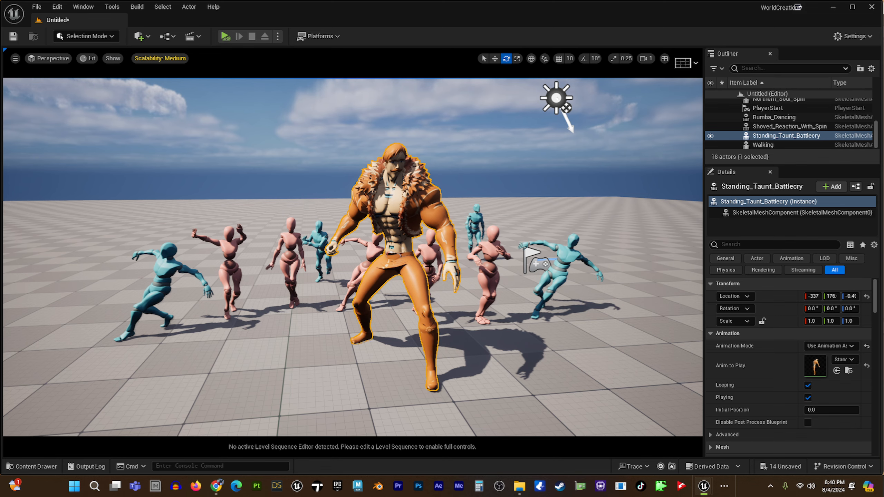
alt+middle_drag(432, 265, 401, 250)
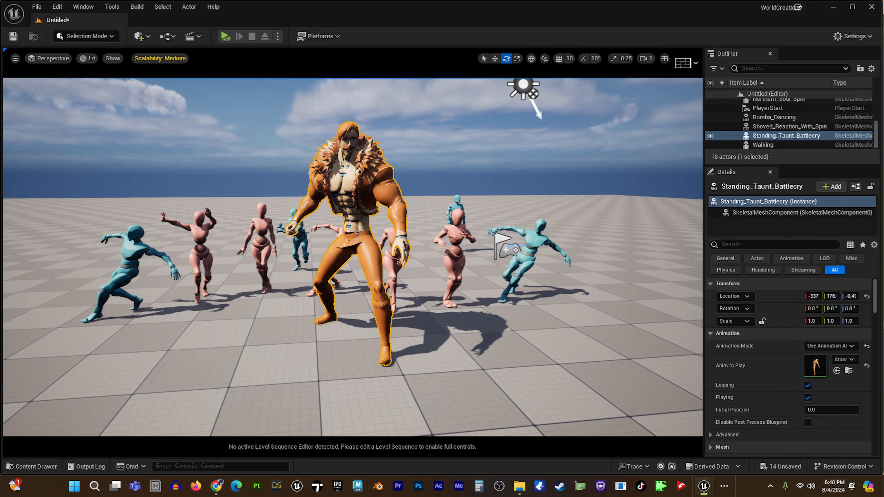
alt+drag(221, 250, 245, 249)
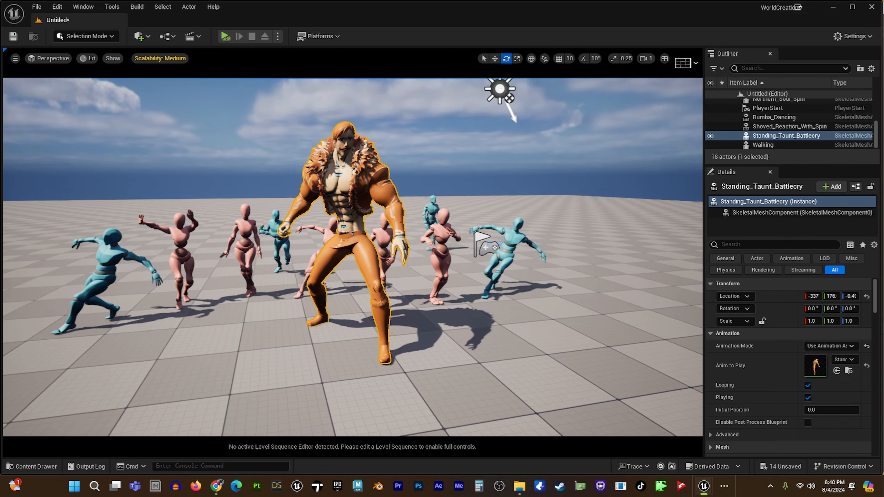
alt+middle_drag(246, 250, 221, 249)
click(224, 36)
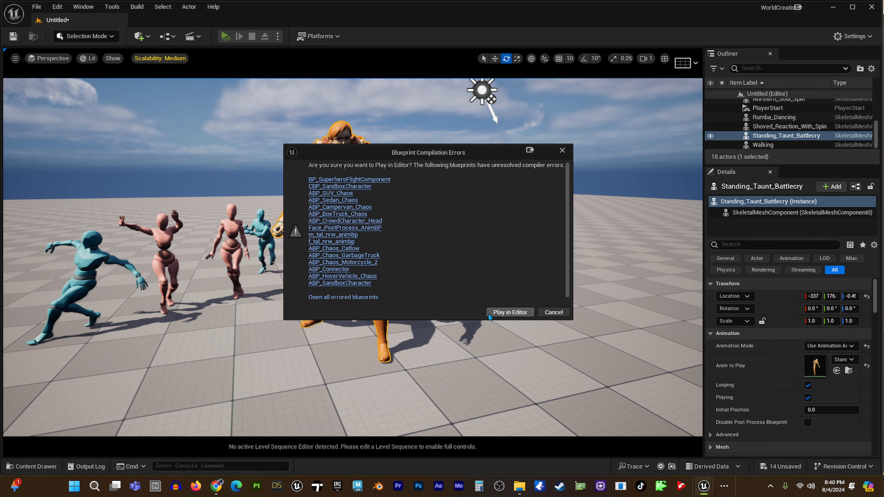
click(562, 151)
click(756, 107)
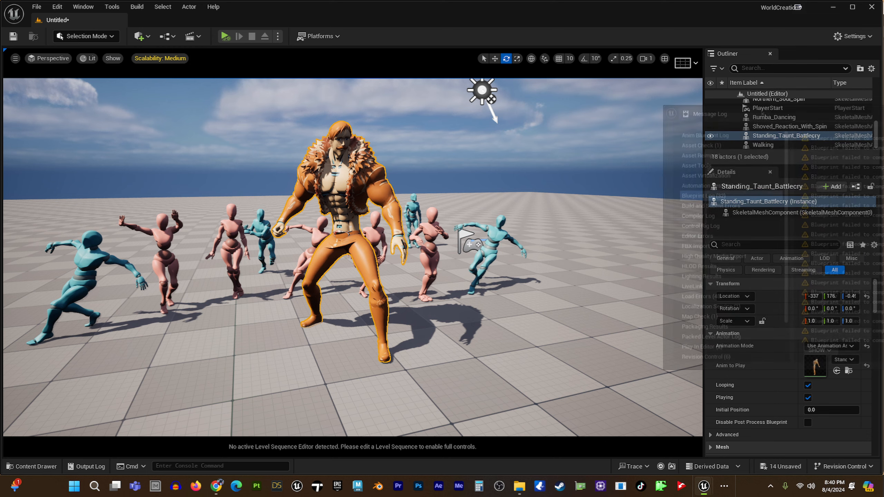
- Save the level as Untitled in the My_Projects/Levels folder
key(ctrl+s)
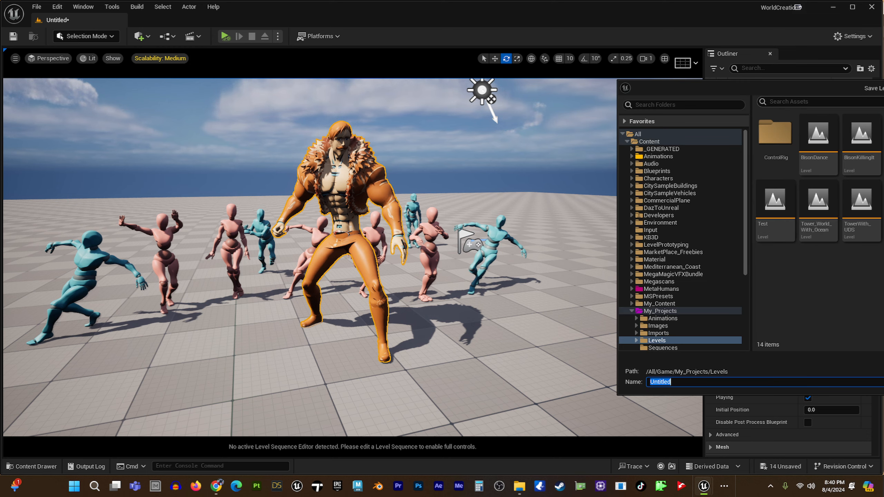
drag(781, 85, 469, 57)
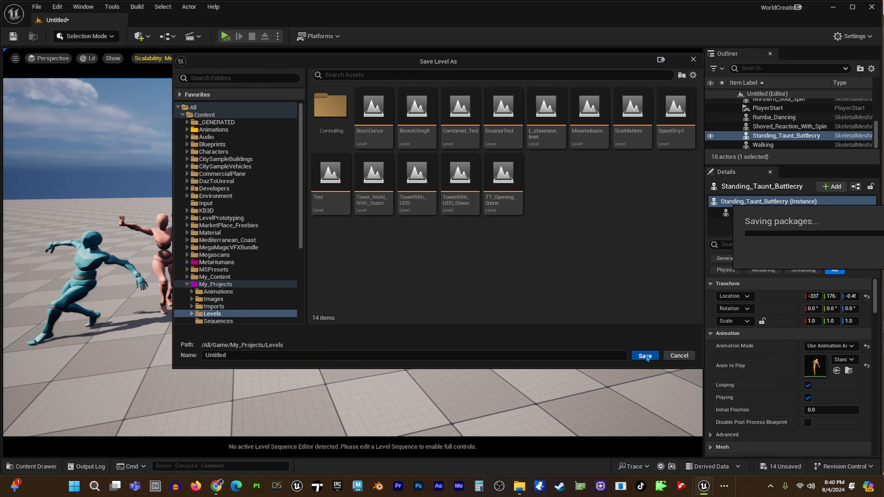
click(644, 358)
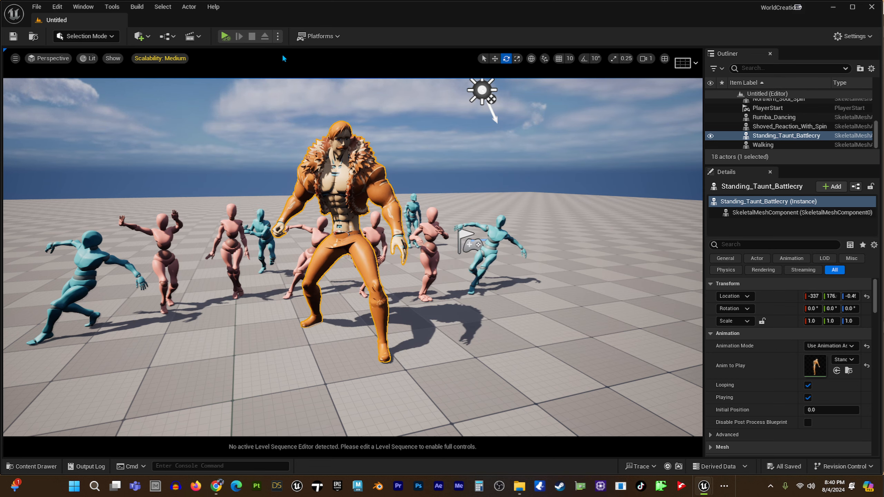
- Play the saved level in the editor to check the taunt animation, and examine Escanor from the side
key(alt+p)
key(Return)
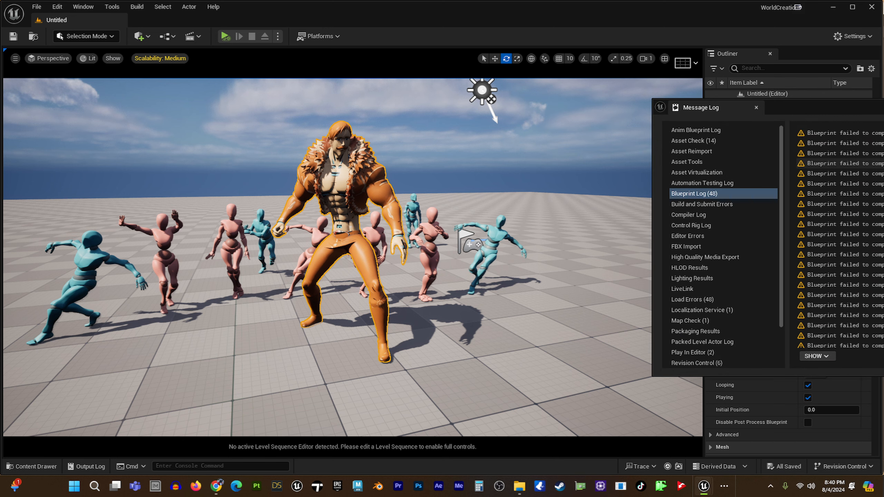
alt+drag(524, 172, 490, 175)
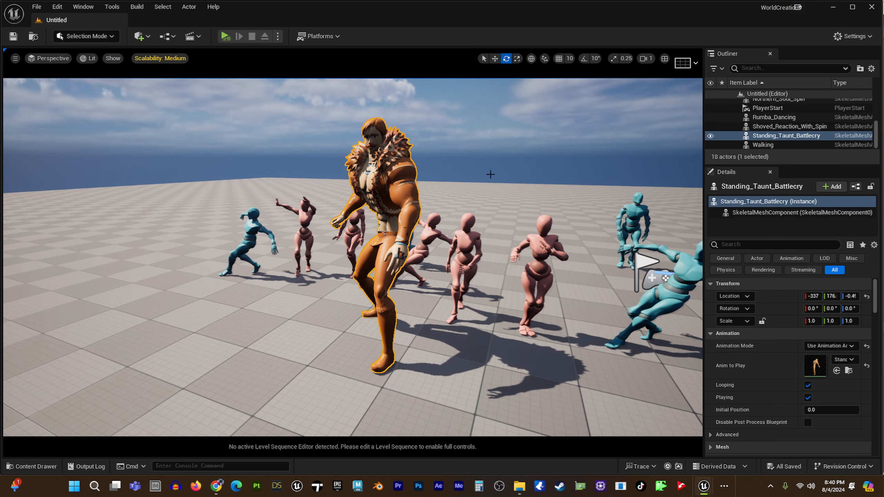
- Open Escanor's retargeted Shoved_Reaction_With_Spin animation and examine its playback from another angle
key(ctrl+space)
double_click(286, 334)
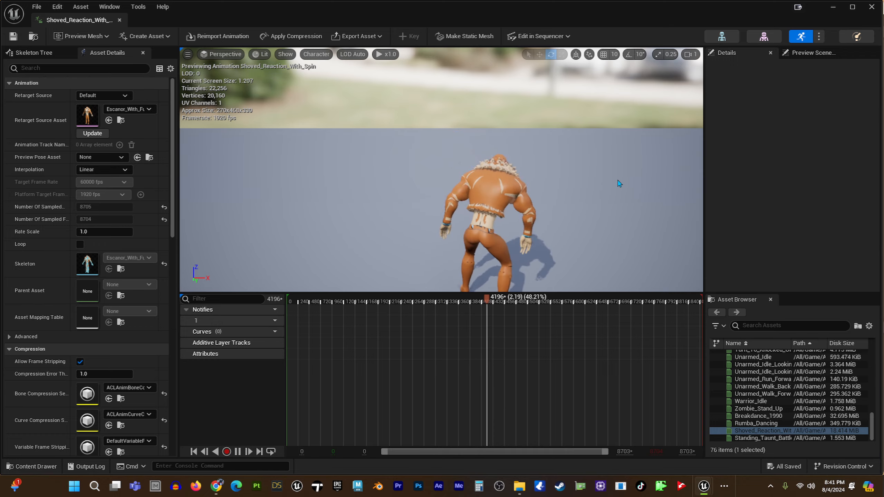
scroll(549, 237, down, 5)
alt+drag(554, 241, 494, 242)
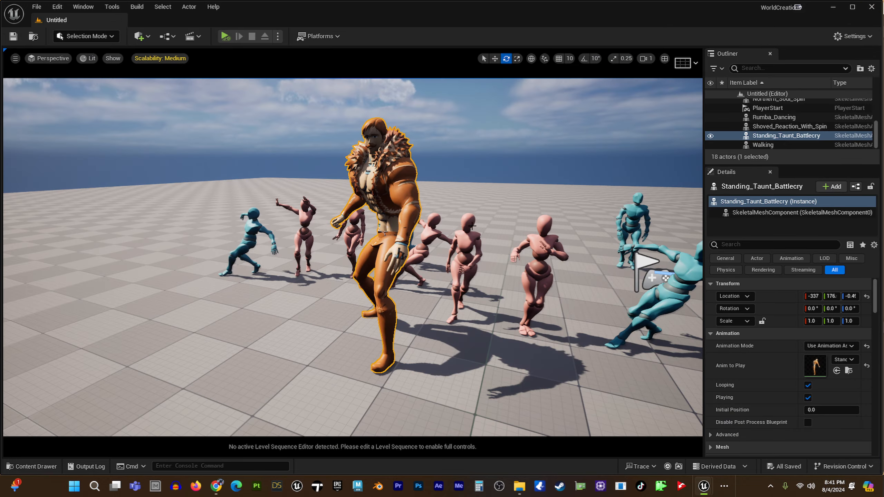
scroll(556, 231, down, 4)
middle_drag(575, 254, 668, 256)
alt+drag(448, 269, 557, 256)
middle_drag(449, 269, 391, 265)
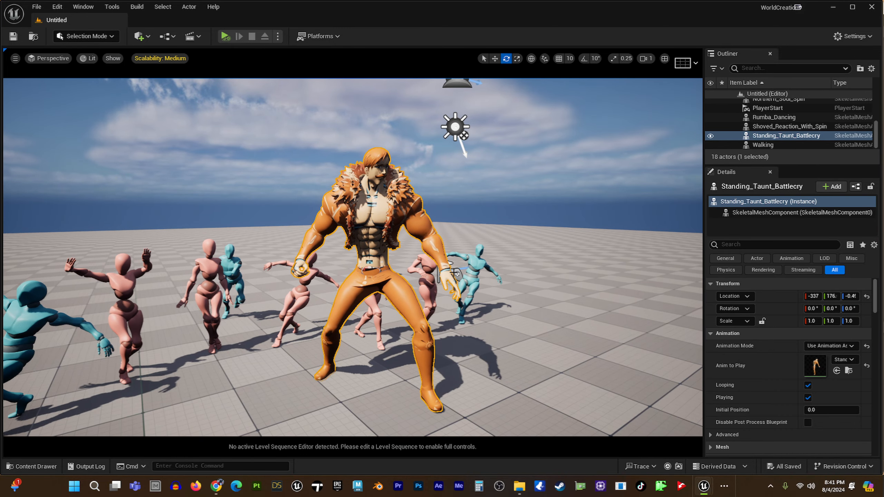
- Browse through the Escanor and Escanor_With_Fur folders to the assets in With_Fur_Coat
key(ctrl+space)
click(352, 291)
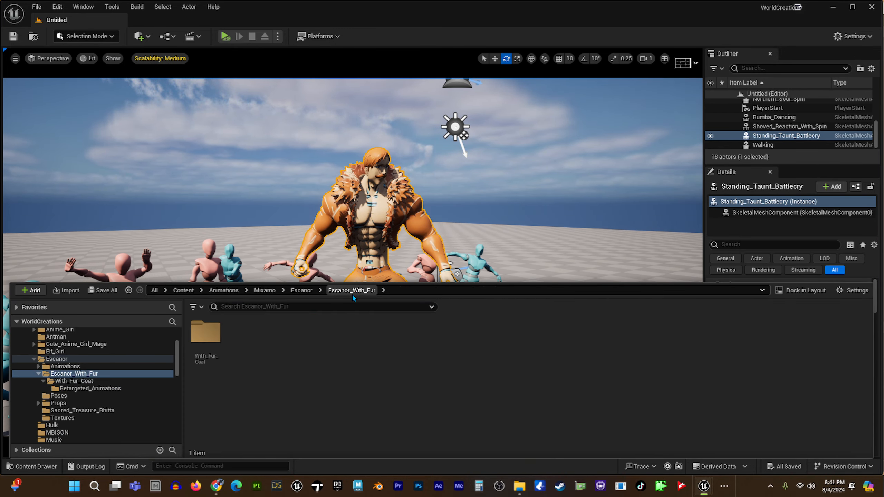
click(300, 291)
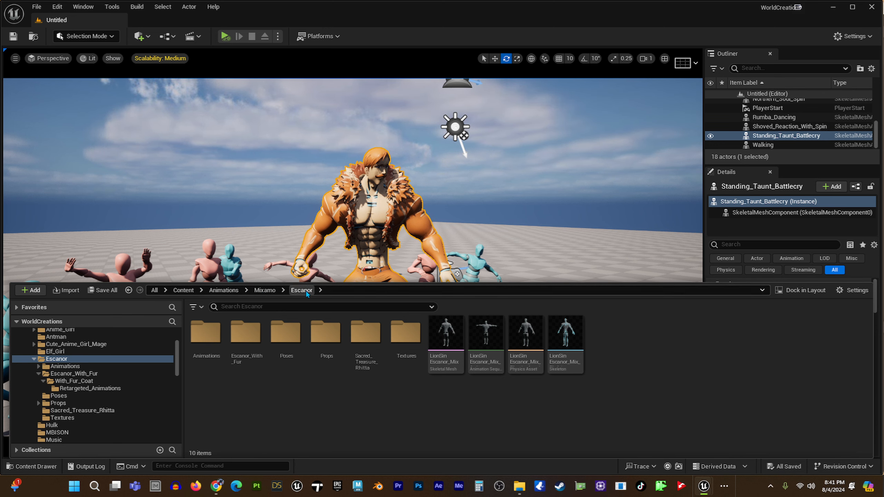
click(252, 336)
double_click(253, 338)
click(211, 335)
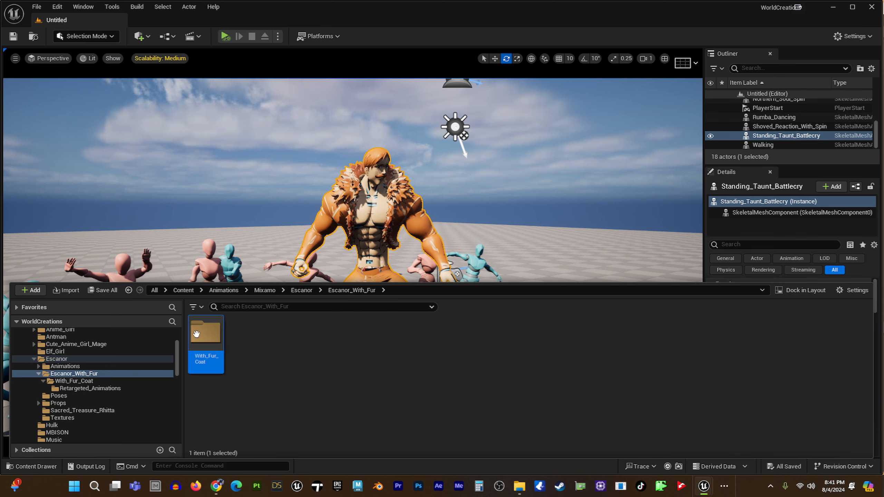
double_click(211, 334)
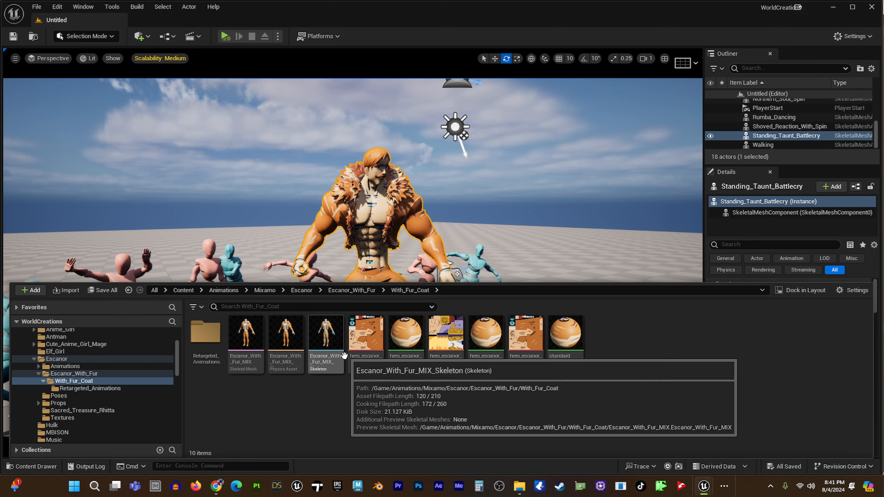
- Open the Standing_Taunt_Battlecry animation from the Retargeted_Animations folder to preview it on Escanor
click(205, 333)
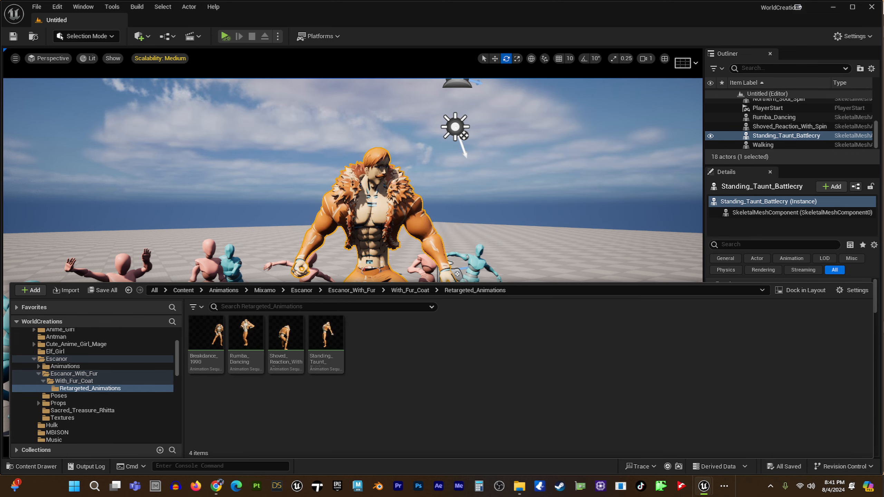
click(326, 341)
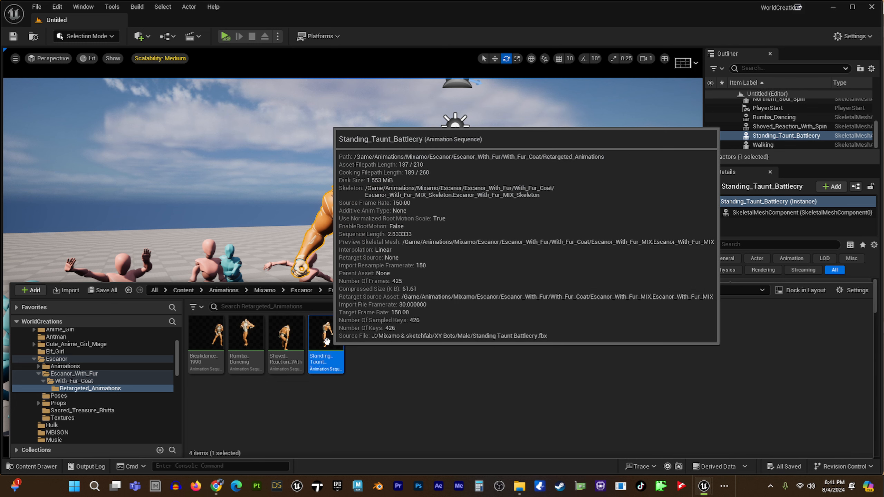
double_click(326, 338)
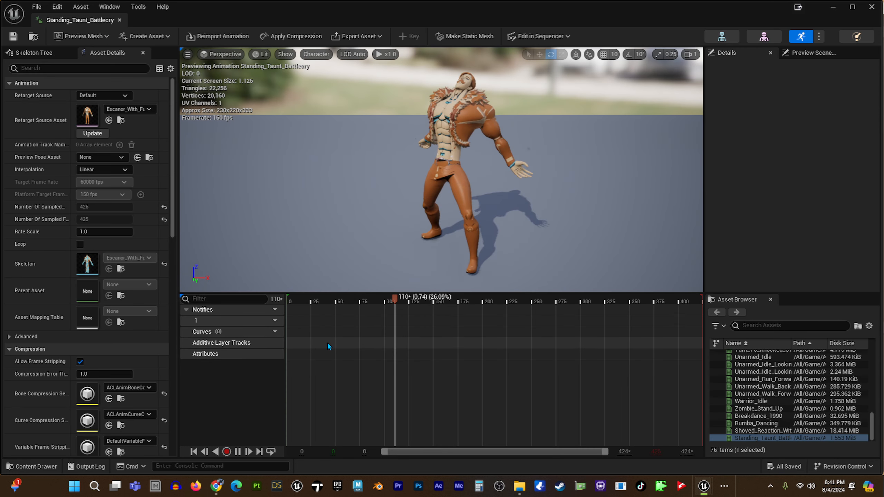